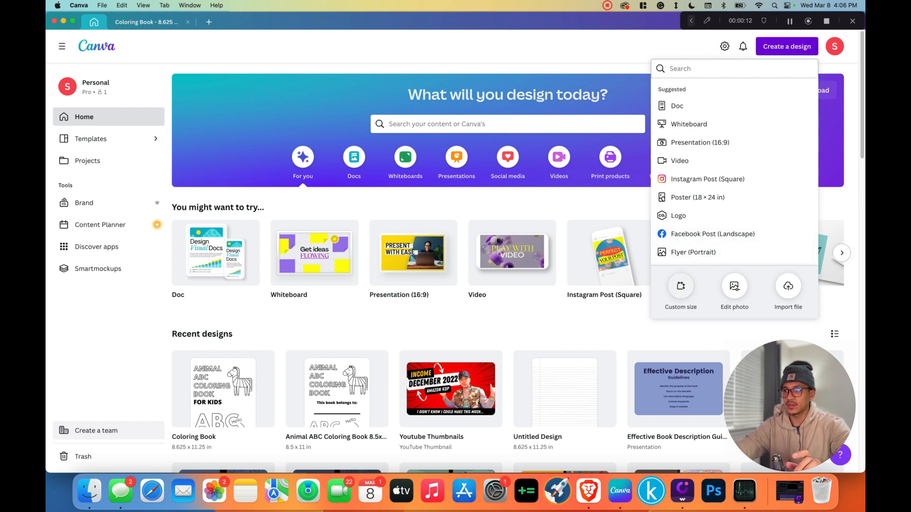
# Create a new blank design with a custom size of 8.625 in wide by 11.25 in high.
pyautogui.click(681, 286)
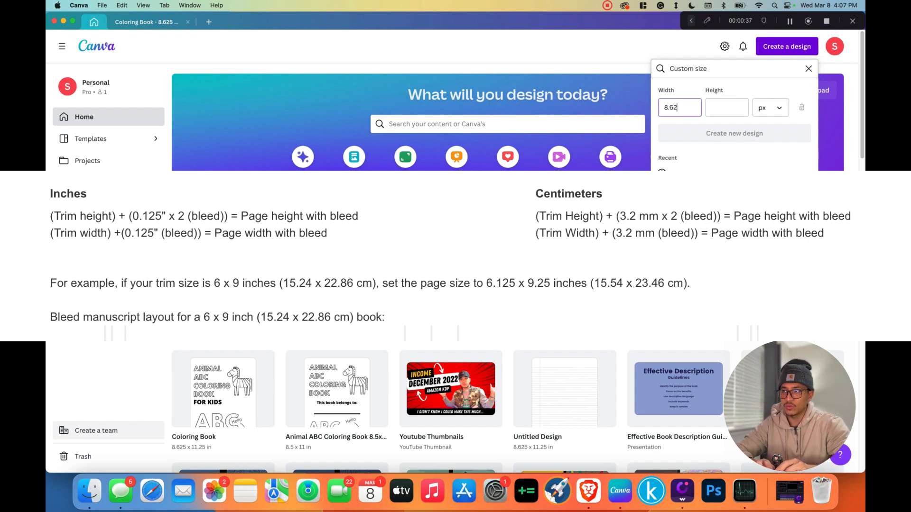
pyautogui.click(727, 107)
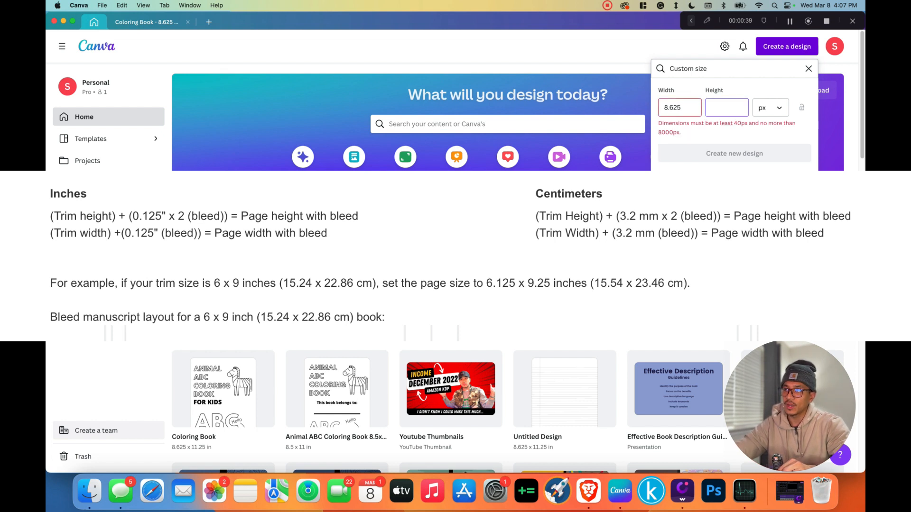
pyautogui.write('11.25')
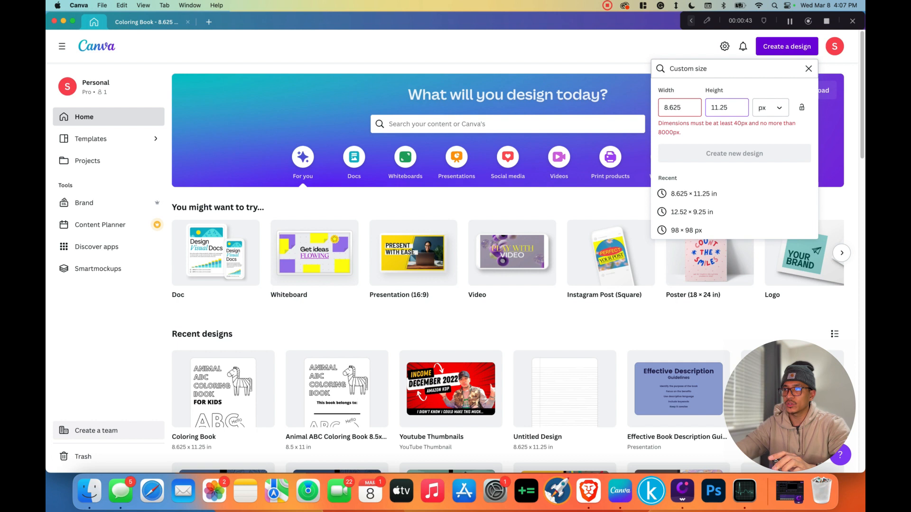
pyautogui.click(770, 108)
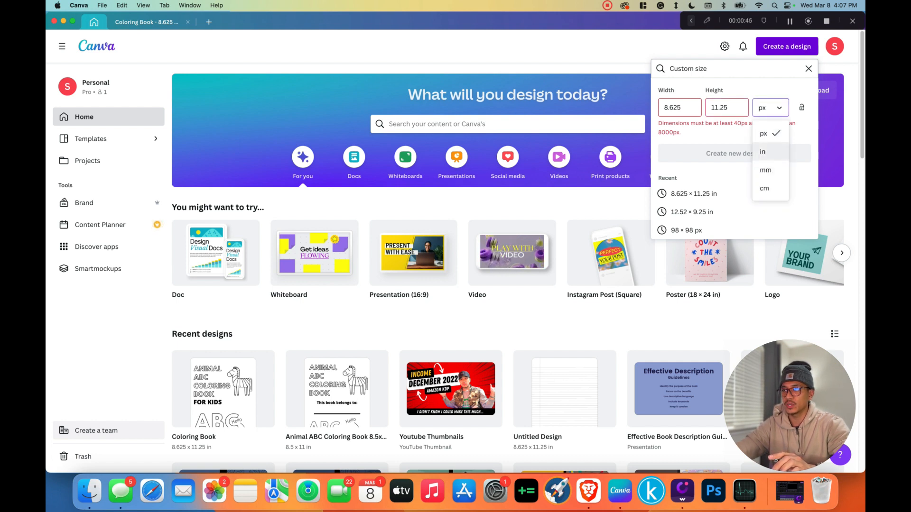
pyautogui.click(762, 152)
pyautogui.press('super+a')
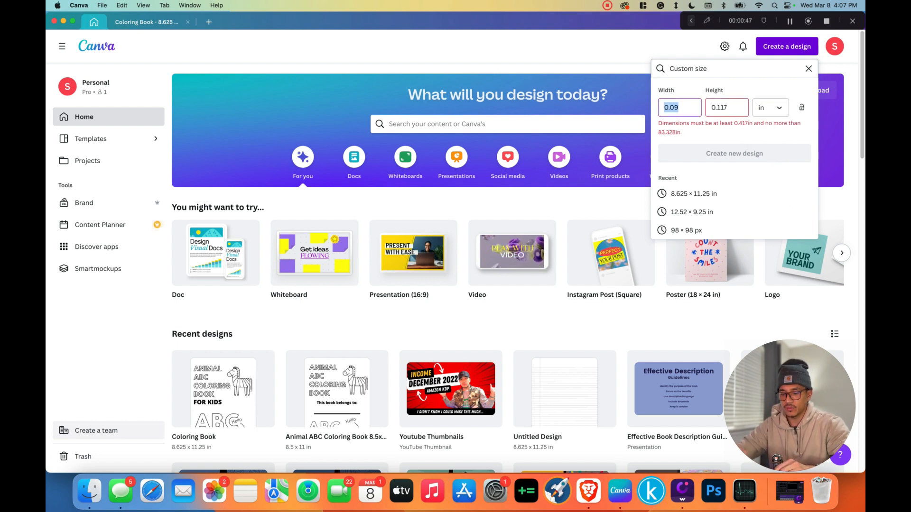
pyautogui.write('8.625')
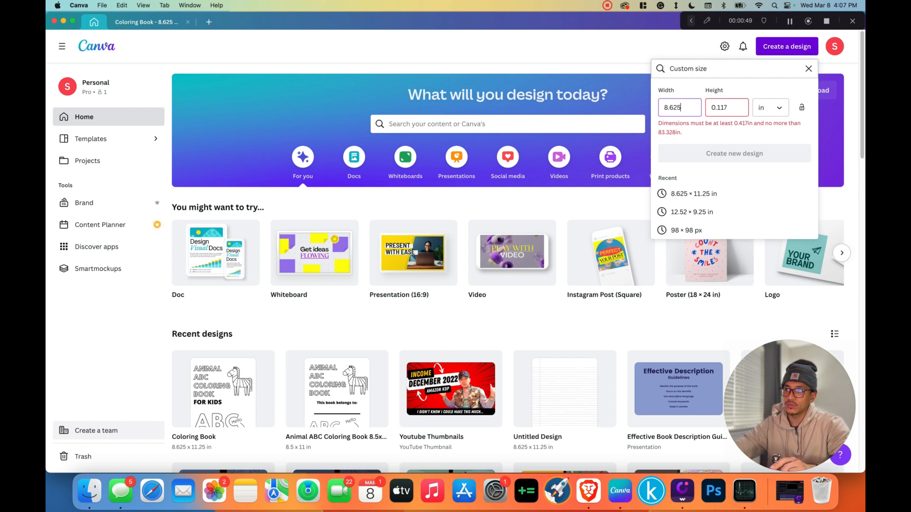
pyautogui.press('Tab')
pyautogui.write('11.25')
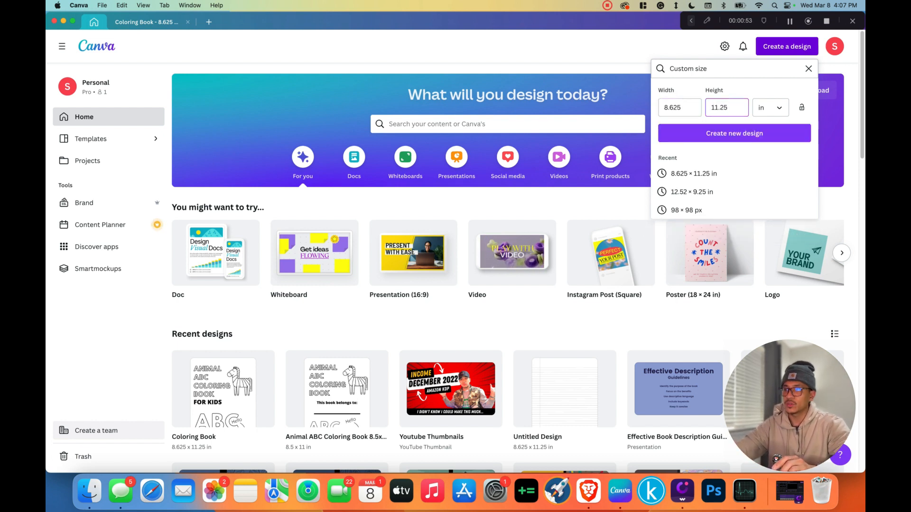
pyautogui.press('Return')
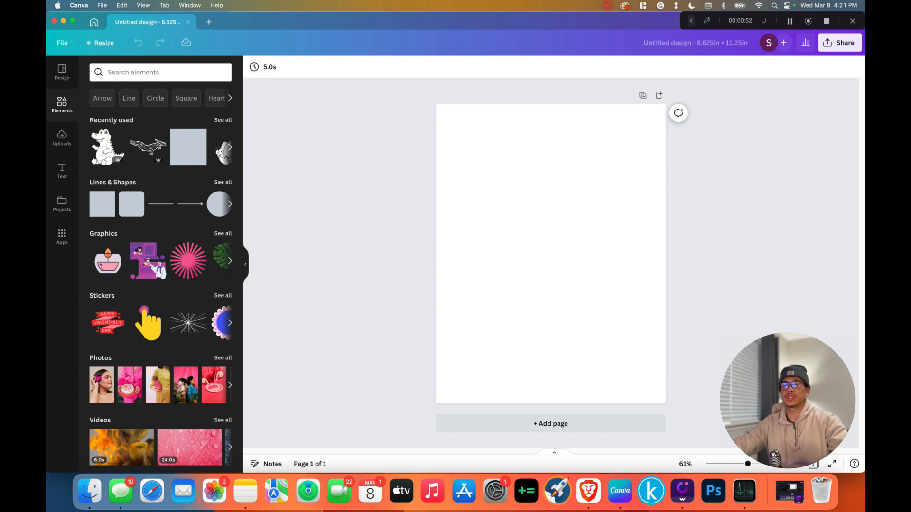
# Add a heading to the blank page that reads "ANIMAL ABC COLORING BOOK".
pyautogui.click(62, 170)
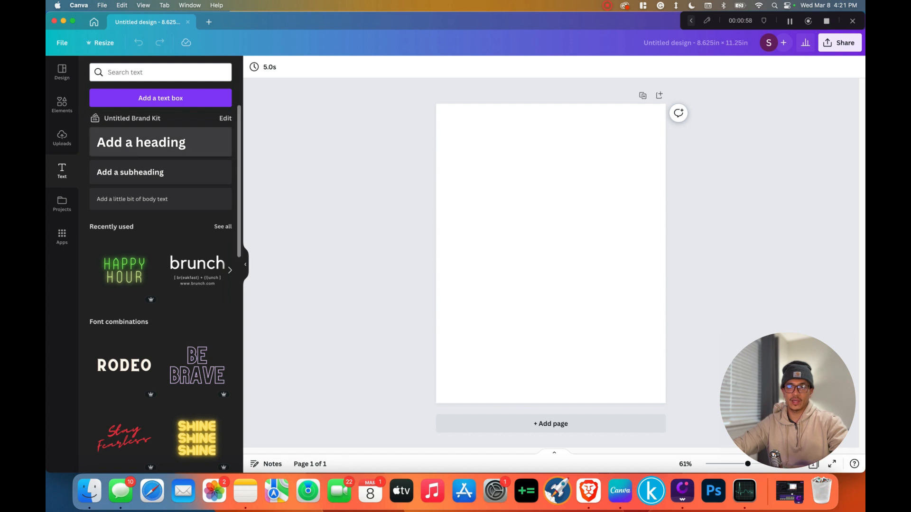
pyautogui.click(141, 142)
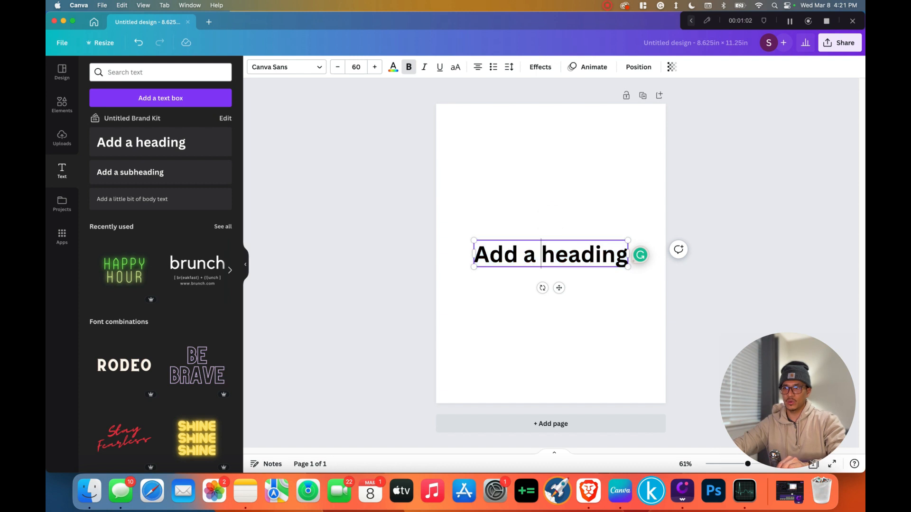
pyautogui.write('ANIMAL')
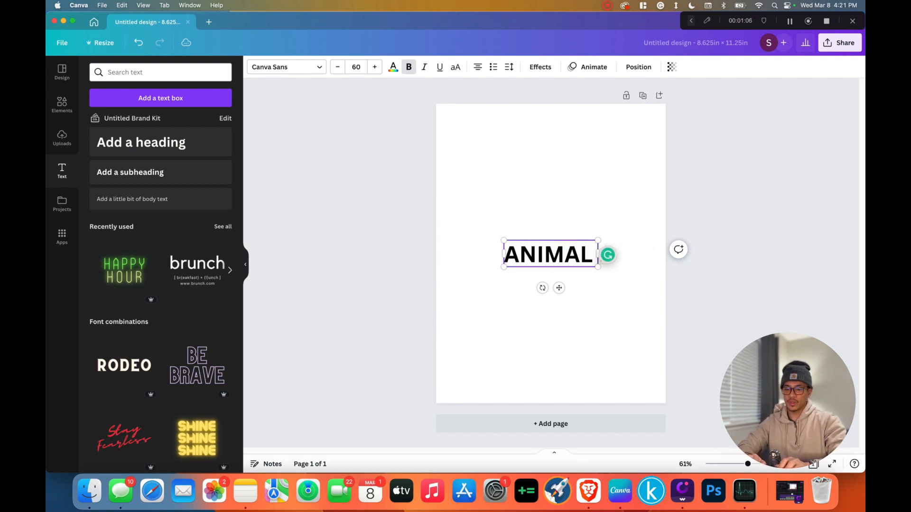
pyautogui.write(' ABC COLORING BOOK')
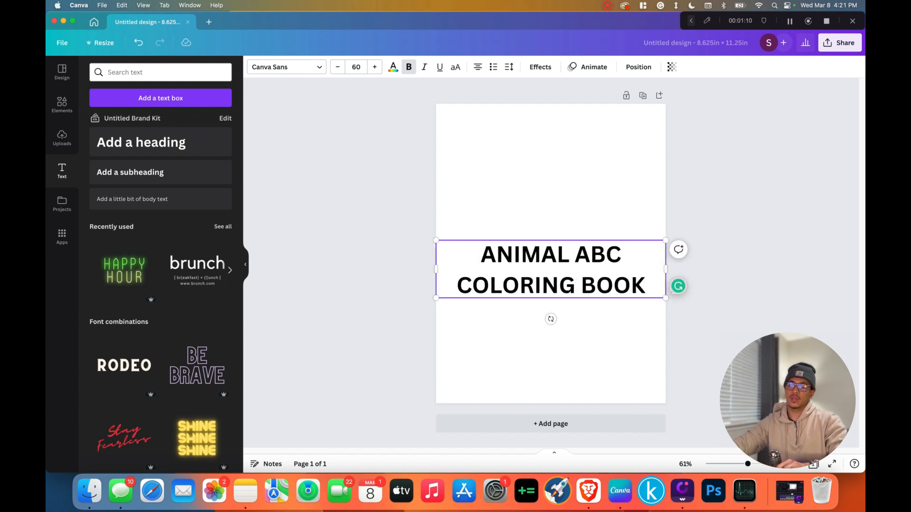
pyautogui.press('Escape')
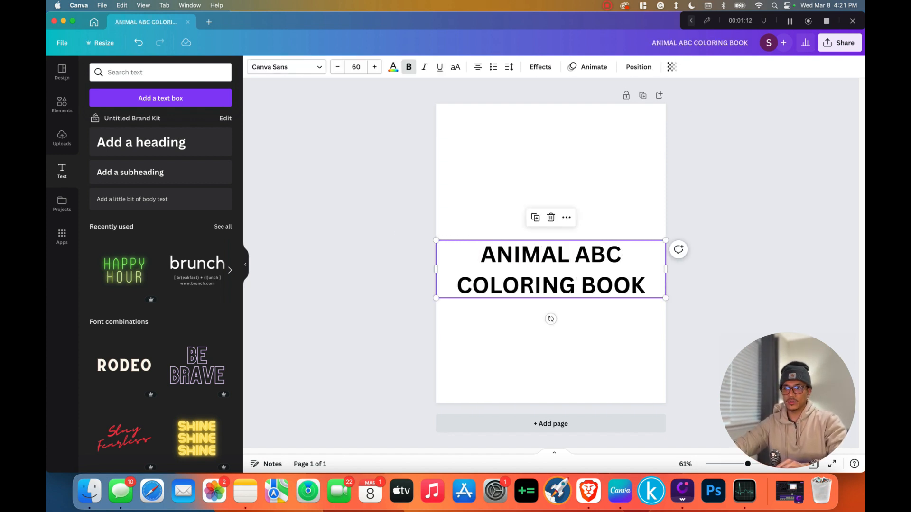
# Set the title's font to Hussar Ekologiczy and move the title up into the upper part of the page.
pyautogui.click(286, 67)
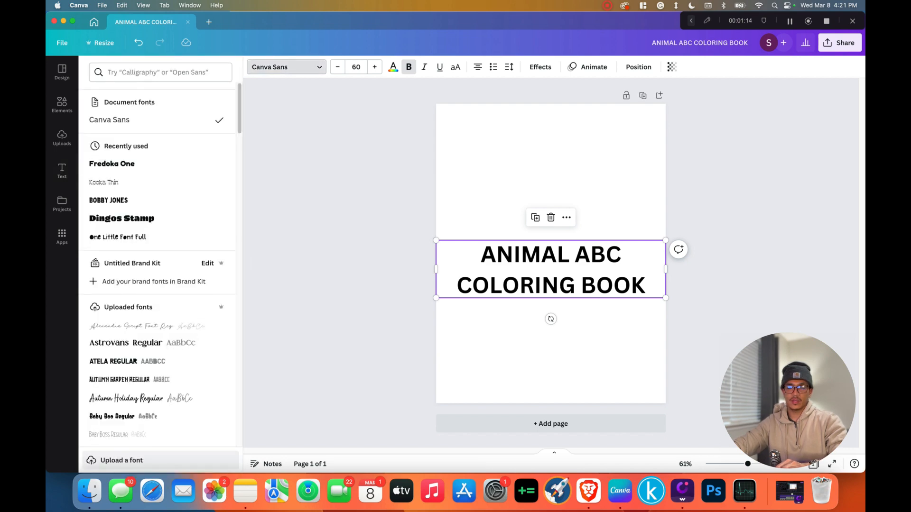
pyautogui.scroll(-3, 157, 184)
pyautogui.scroll(-15, 157, 221)
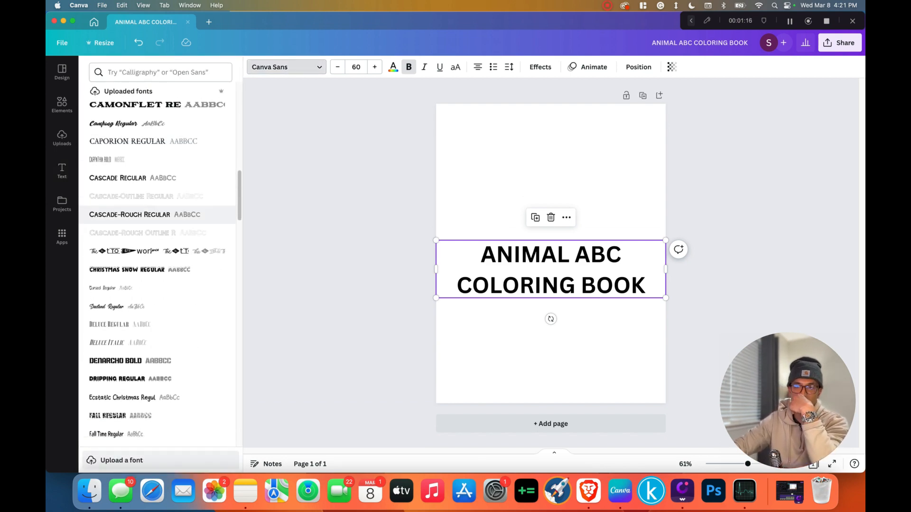
pyautogui.scroll(-10, 158, 232)
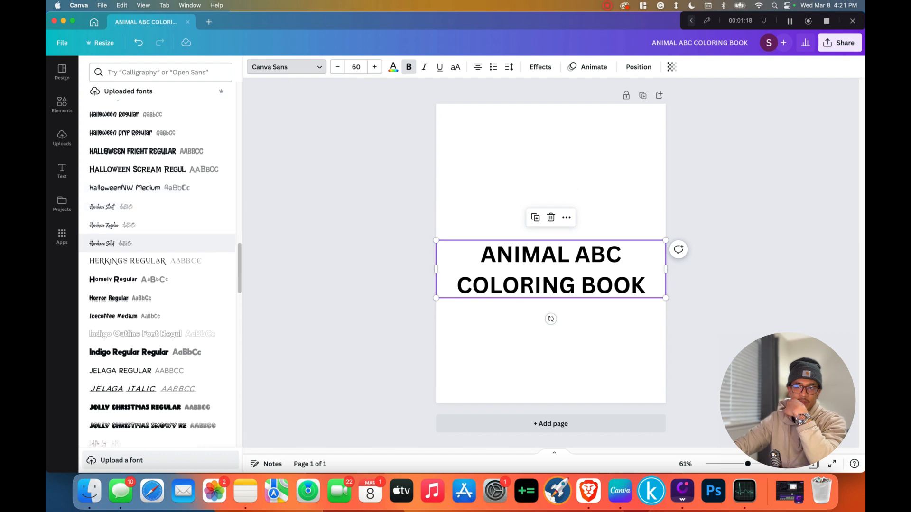
pyautogui.scroll(-3, 158, 233)
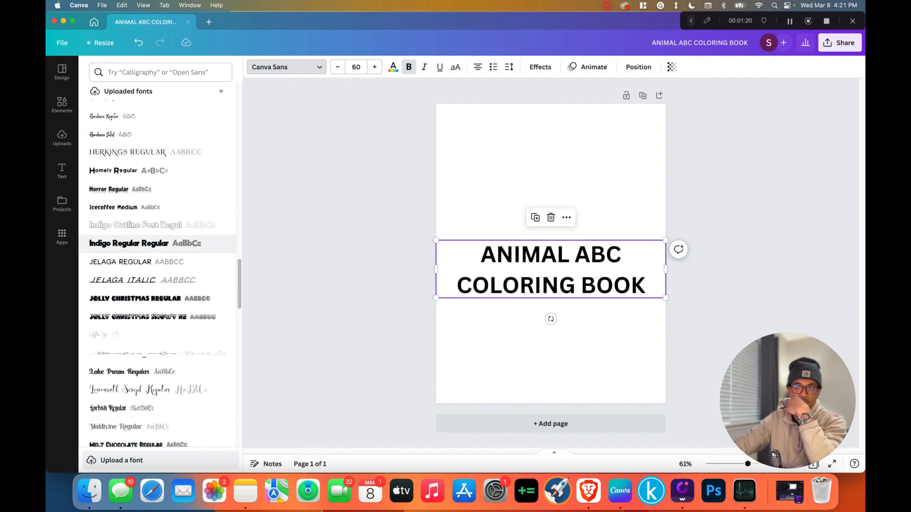
pyautogui.scroll(-20, 158, 228)
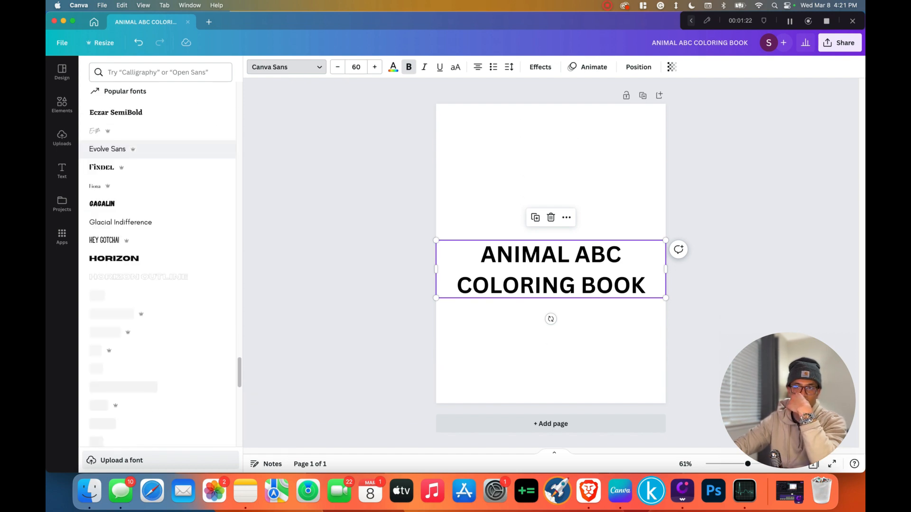
pyautogui.scroll(-15, 158, 233)
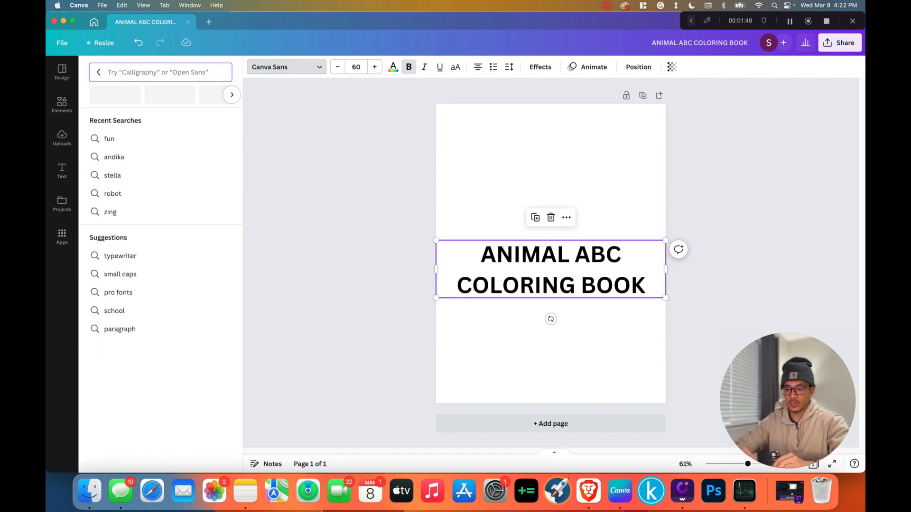
pyautogui.write('hussar')
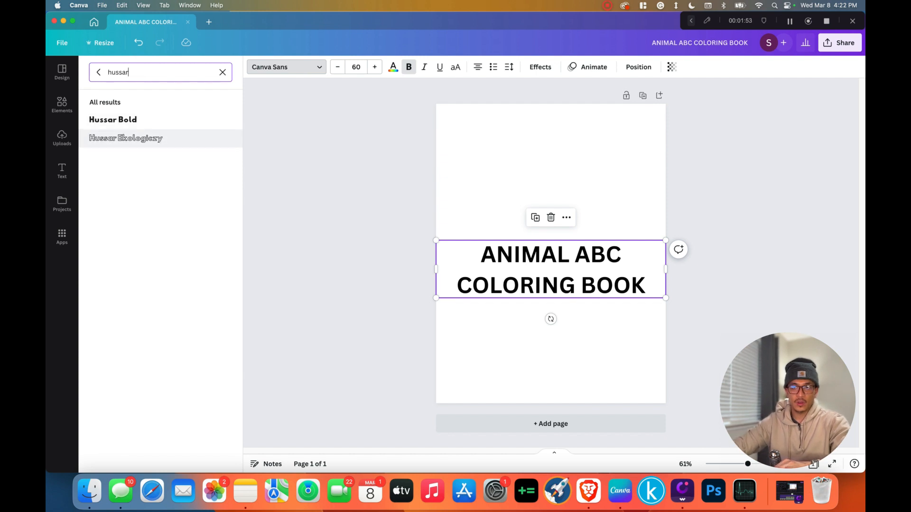
pyautogui.click(125, 138)
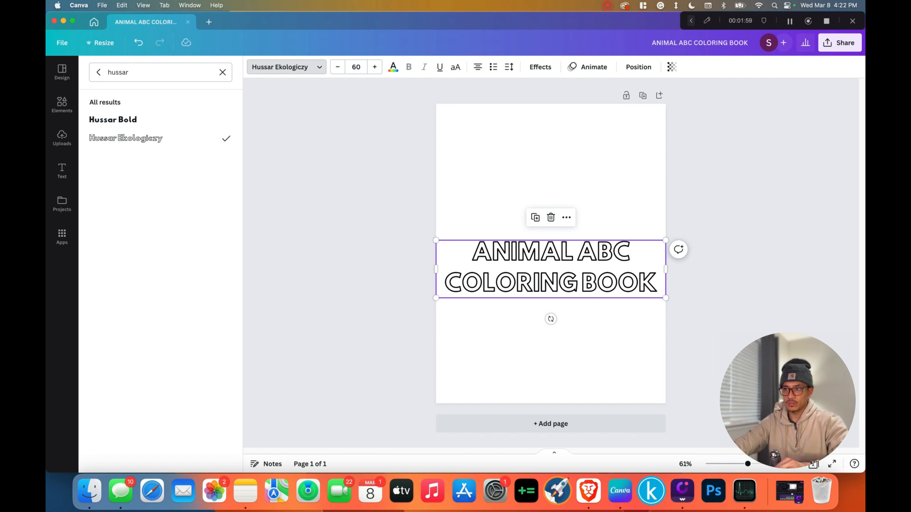
pyautogui.moveTo(551, 269); pyautogui.dragTo(550, 180)
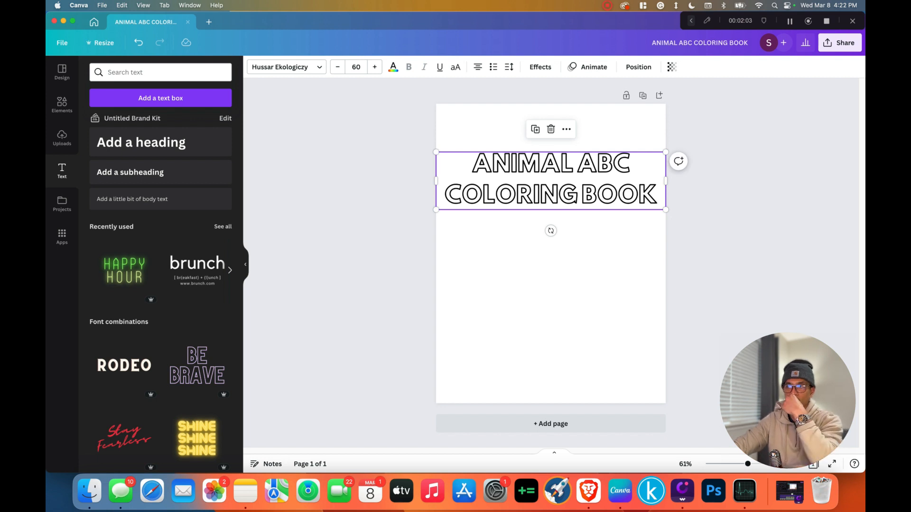
pyautogui.press('Escape')
# Duplicate the title, place the copy directly below it and replace its text with "FOR KIDS".
pyautogui.click(551, 181)
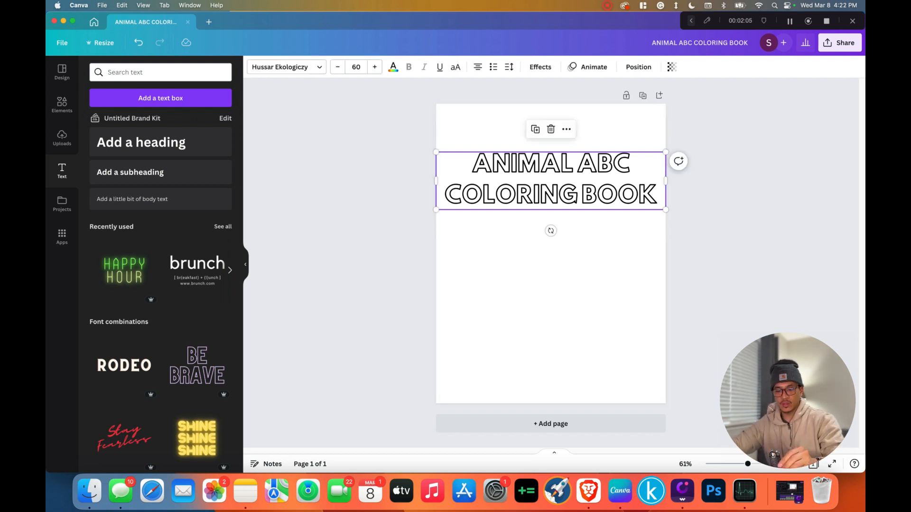
pyautogui.press('super+c')
pyautogui.press('super+v')
pyautogui.moveTo(555, 186); pyautogui.dragTo(550, 243)
pyautogui.doubleClick(550, 243)
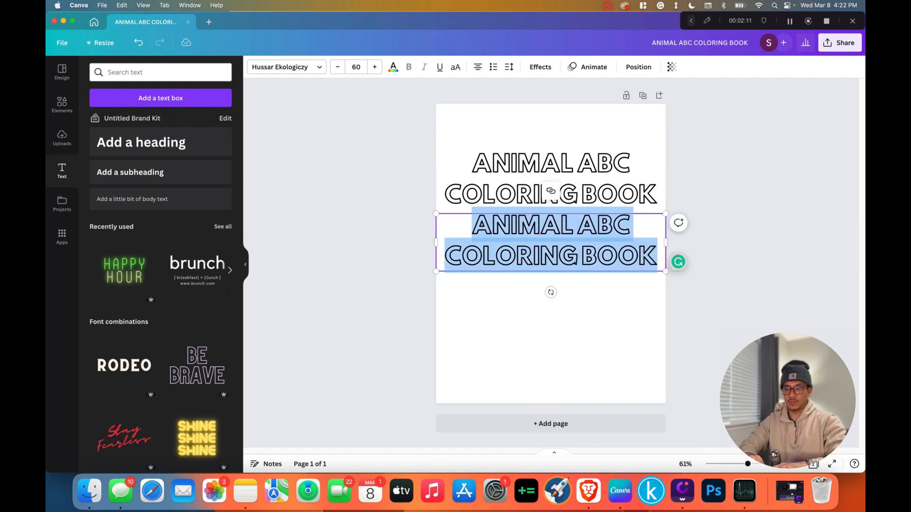
pyautogui.write('FOR KIDS')
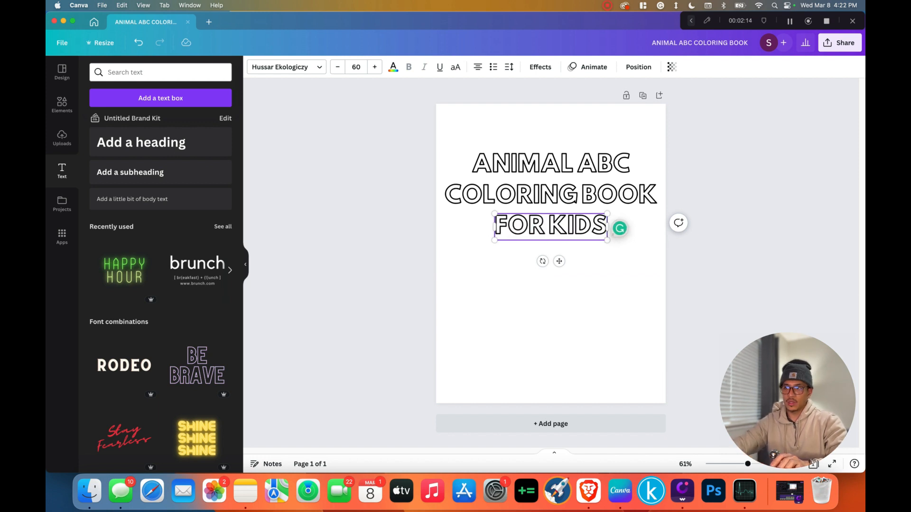
pyautogui.click(550, 304)
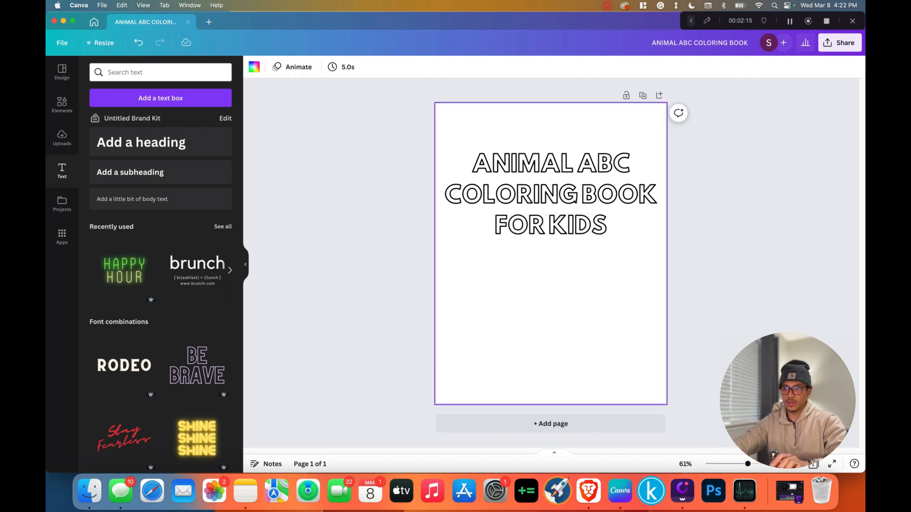
# Change the font of the "FOR KIDS" text to Hussar Bold.
pyautogui.click(550, 225)
pyautogui.click(286, 67)
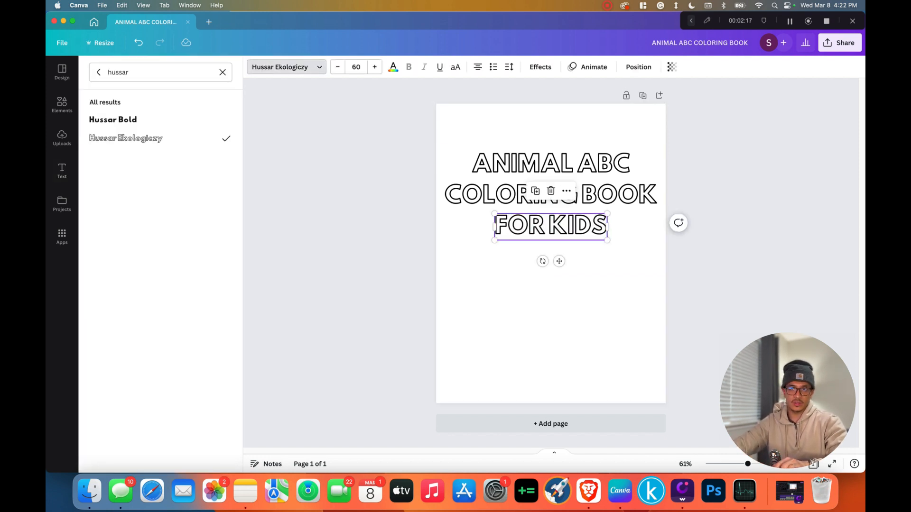
pyautogui.click(112, 120)
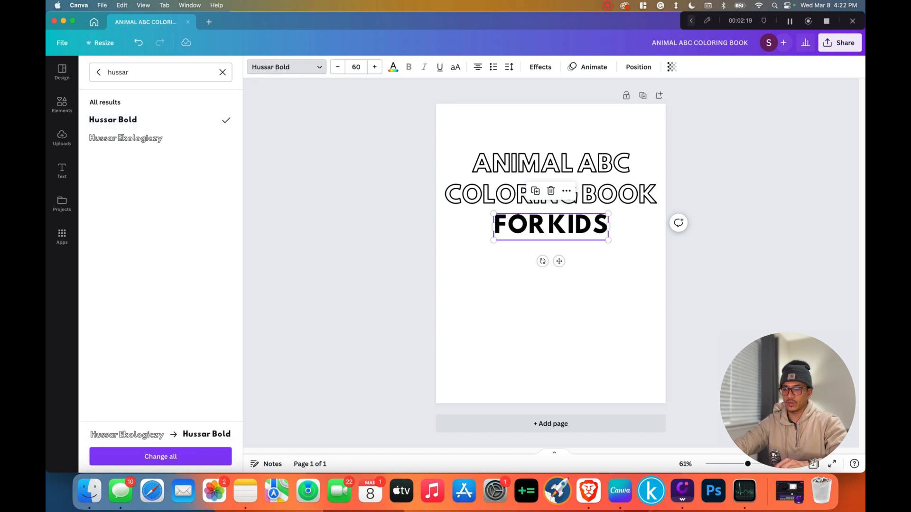
pyautogui.click(286, 67)
pyautogui.click(550, 304)
# Narrow the title's text box so the title wraps onto three lines, and move "FOR KIDS" down below it.
pyautogui.click(550, 180)
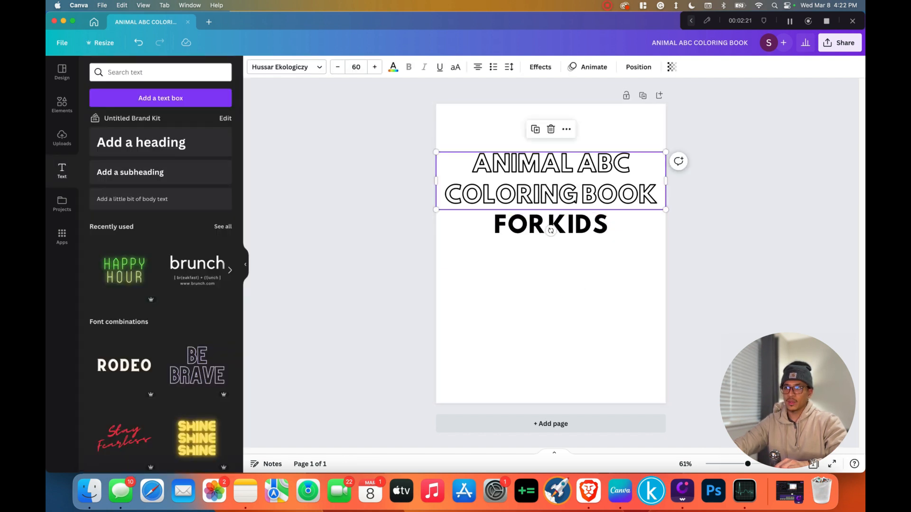
pyautogui.click(550, 304)
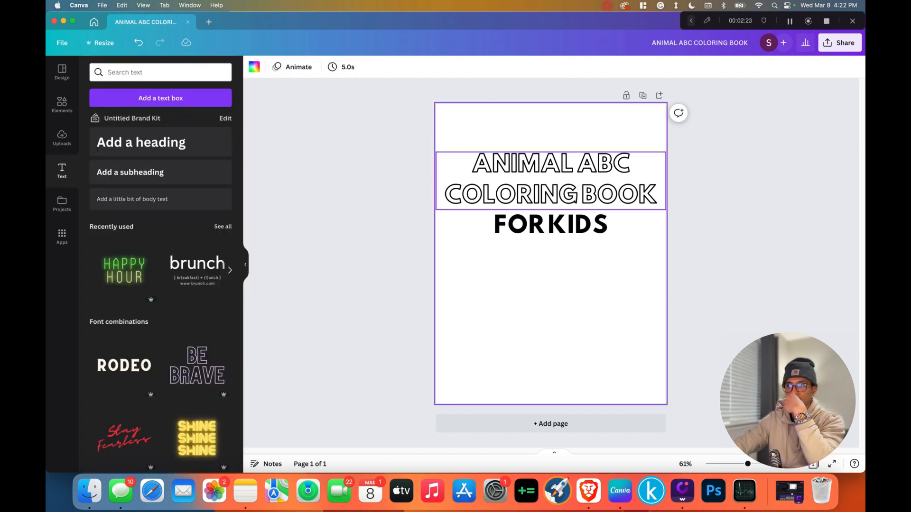
pyautogui.click(550, 181)
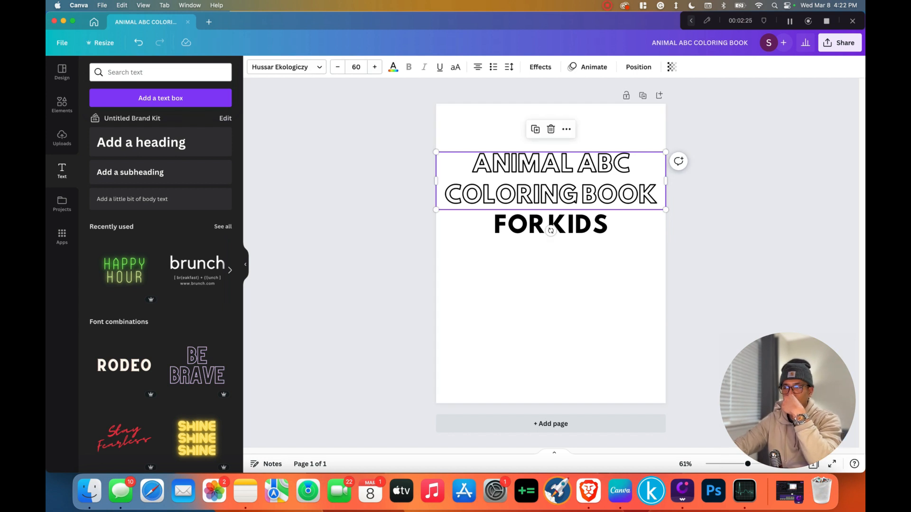
pyautogui.moveTo(666, 180); pyautogui.dragTo(604, 196)
pyautogui.moveTo(551, 224); pyautogui.dragTo(521, 283)
# Left-align the "ANIMAL ABC COLORING BOOK" title within its text box.
pyautogui.click(520, 209)
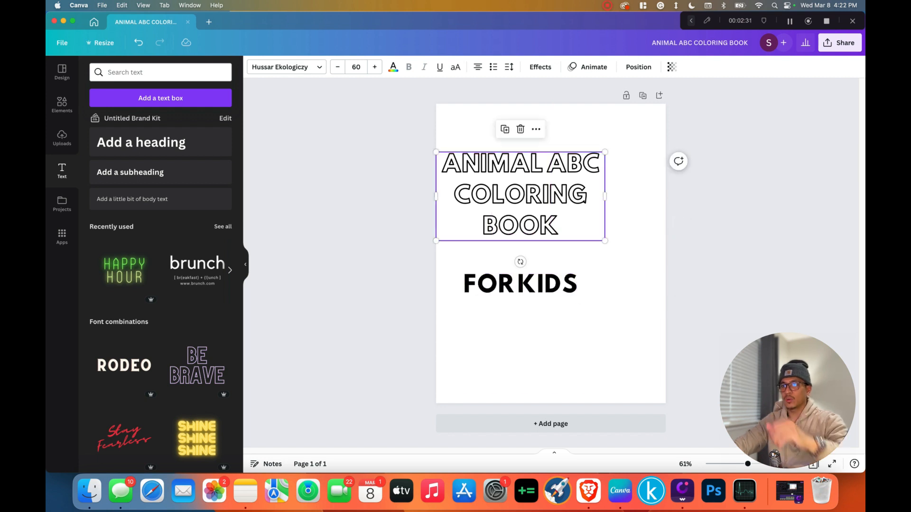
pyautogui.click(508, 67)
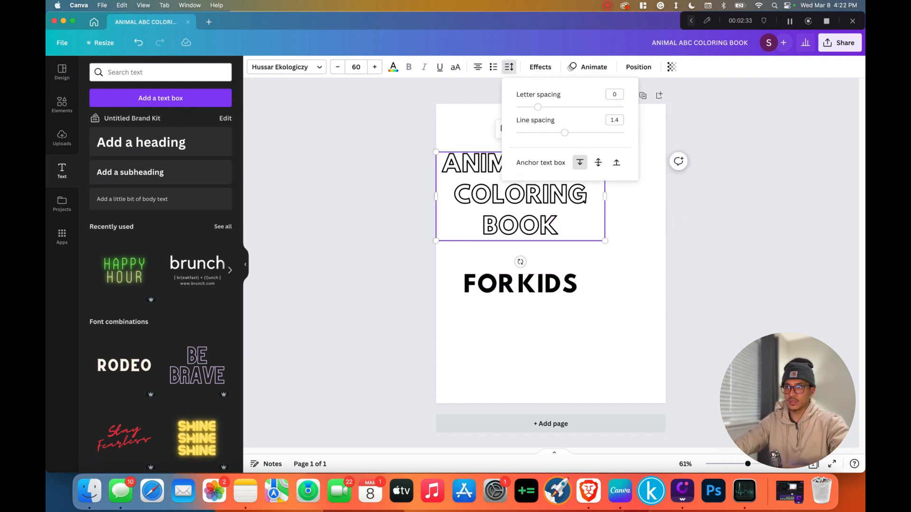
pyautogui.click(477, 66)
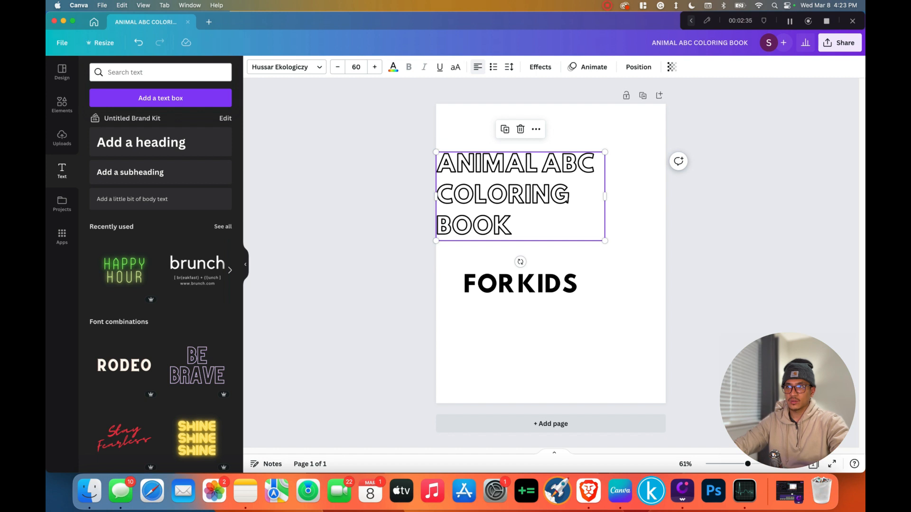
pyautogui.press('Escape')
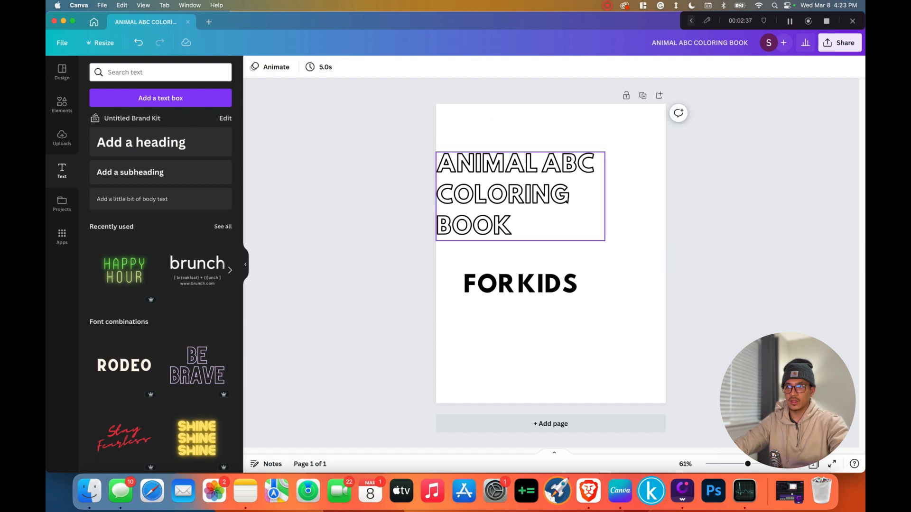
# Move the title toward the page's upper margin and insert a line break so "ABC" stands on its own line.
pyautogui.moveTo(520, 196); pyautogui.dragTo(543, 171)
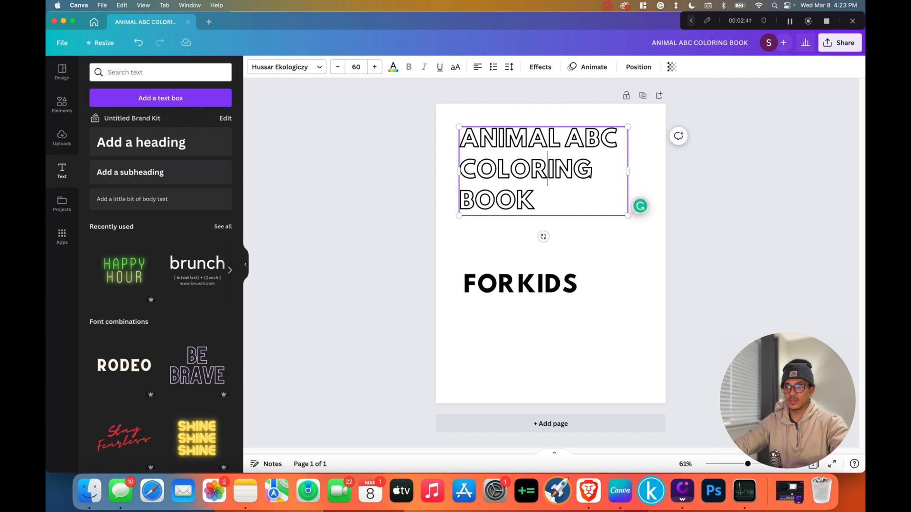
pyautogui.click(563, 137)
pyautogui.press('BackSpace')
pyautogui.press('Return')
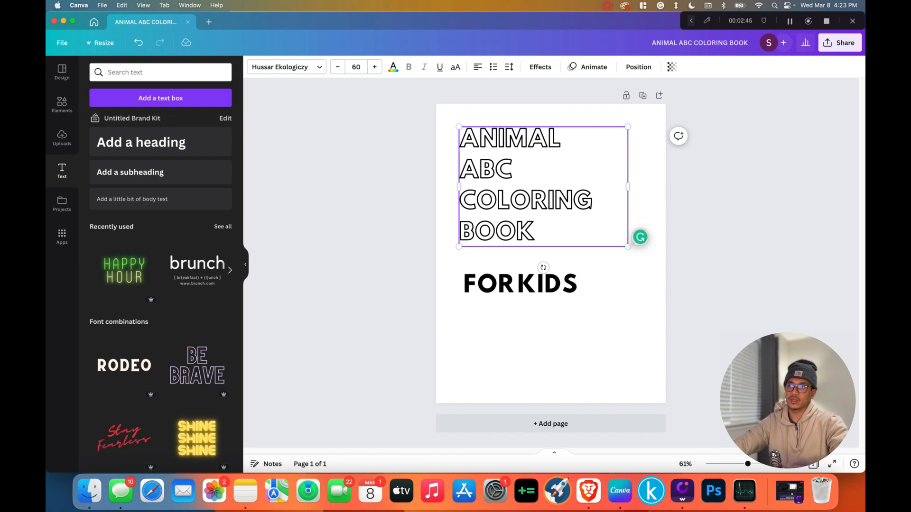
# Move "FOR KIDS" directly below "BOOK", aligned with the title's left edge.
pyautogui.moveTo(520, 283); pyautogui.dragTo(517, 262)
pyautogui.press('Up')
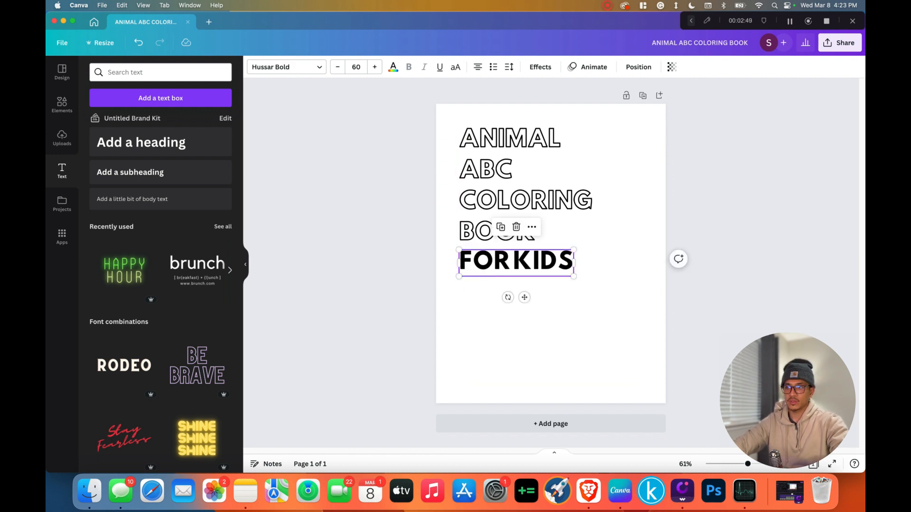
pyautogui.click(530, 305)
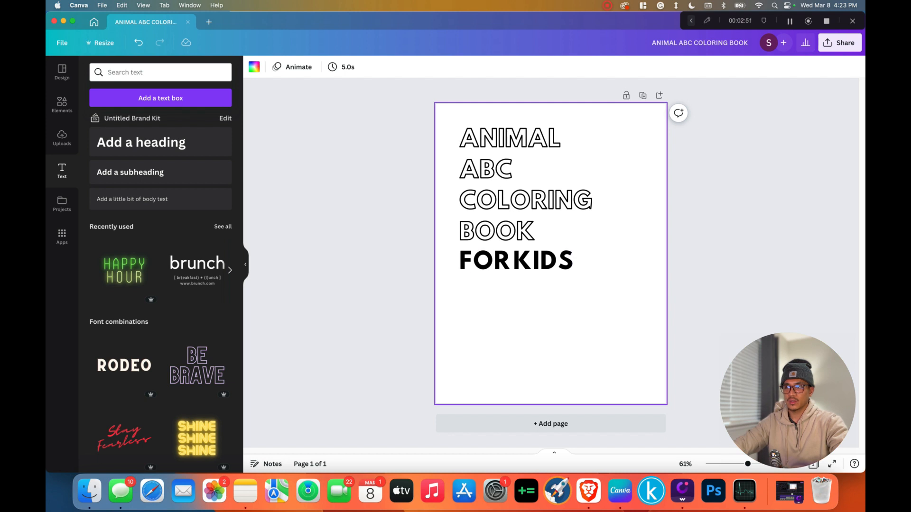
# Enlarge the "ANIMAL ABC COLORING BOOK" title to font size 64.
pyautogui.click(536, 239)
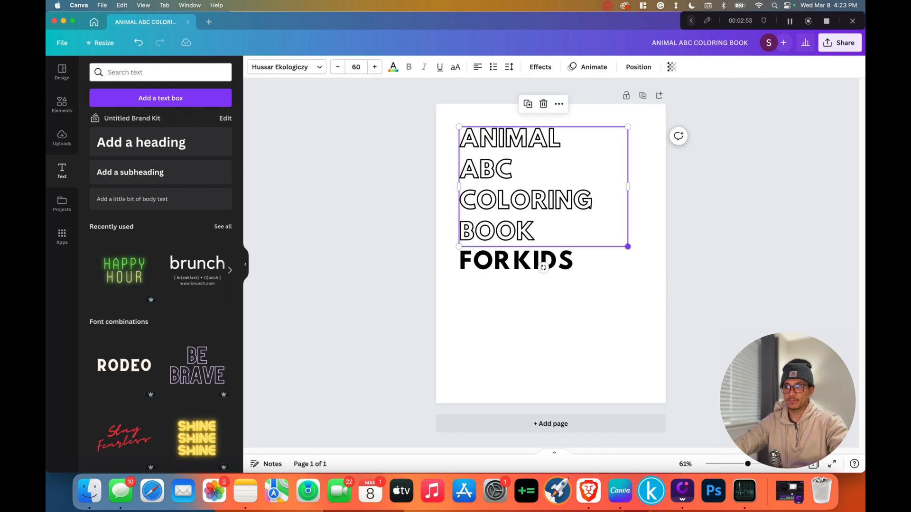
pyautogui.moveTo(628, 247); pyautogui.dragTo(632, 250)
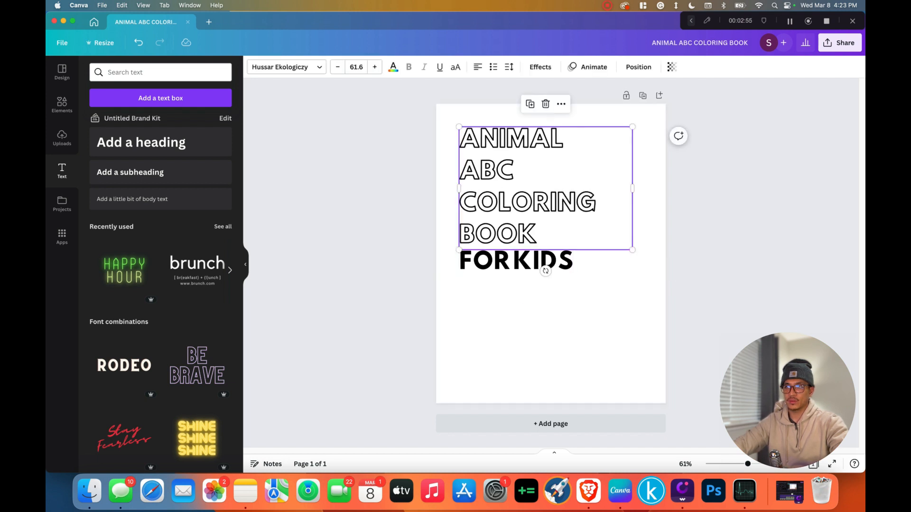
pyautogui.click(356, 67)
pyautogui.scroll(-3, 372, 241)
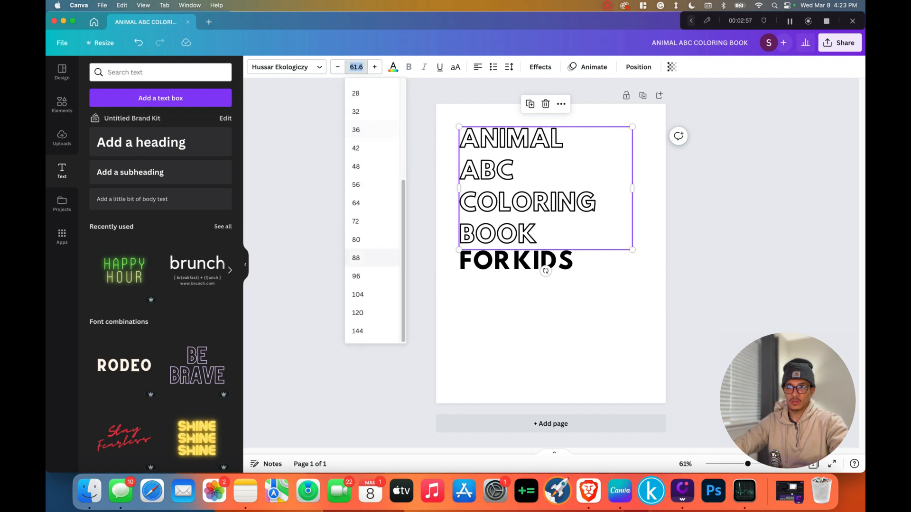
pyautogui.click(372, 203)
# Set the "FOR KIDS" text to font size 56 and shift it slightly down so it sits clear of "BOOK".
pyautogui.click(516, 262)
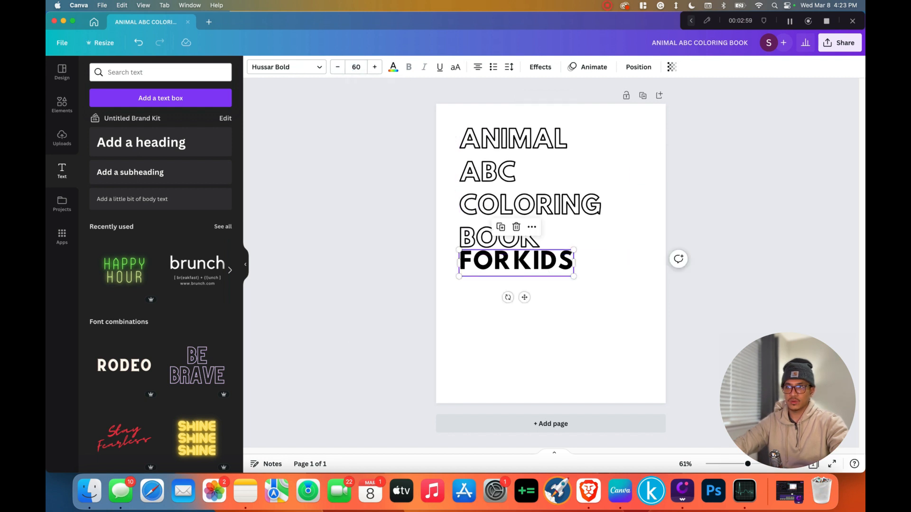
pyautogui.click(355, 67)
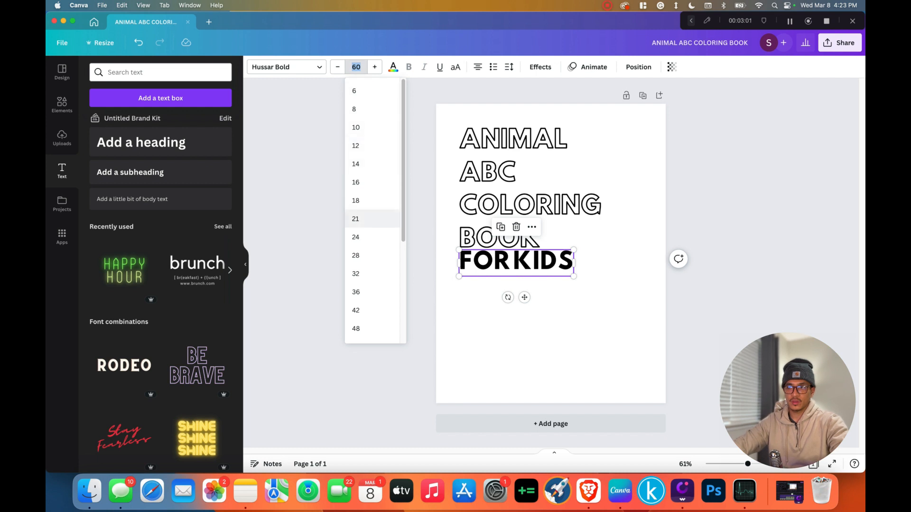
pyautogui.scroll(-3, 372, 219)
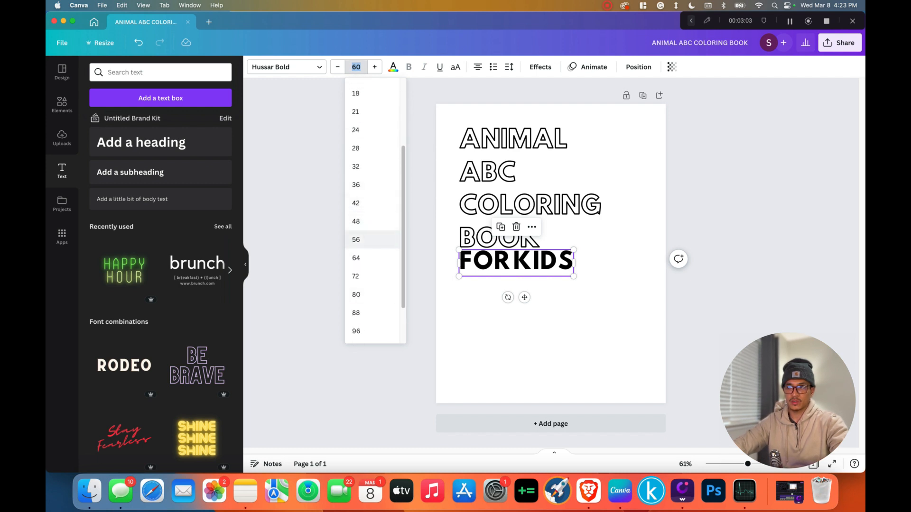
pyautogui.click(372, 240)
pyautogui.click(550, 322)
pyautogui.moveTo(515, 260); pyautogui.dragTo(512, 266)
pyautogui.click(550, 322)
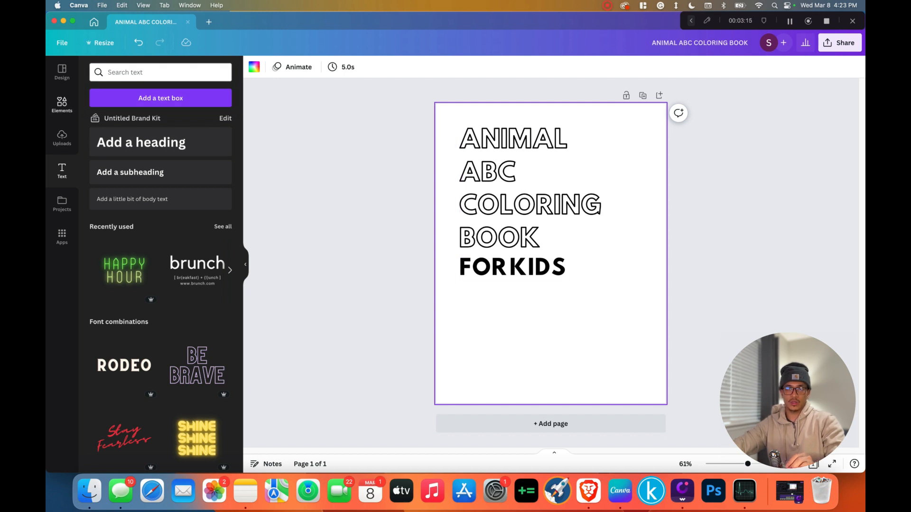
# Search the elements for "zebra" and show all matching graphics.
pyautogui.click(62, 104)
pyautogui.click(108, 72)
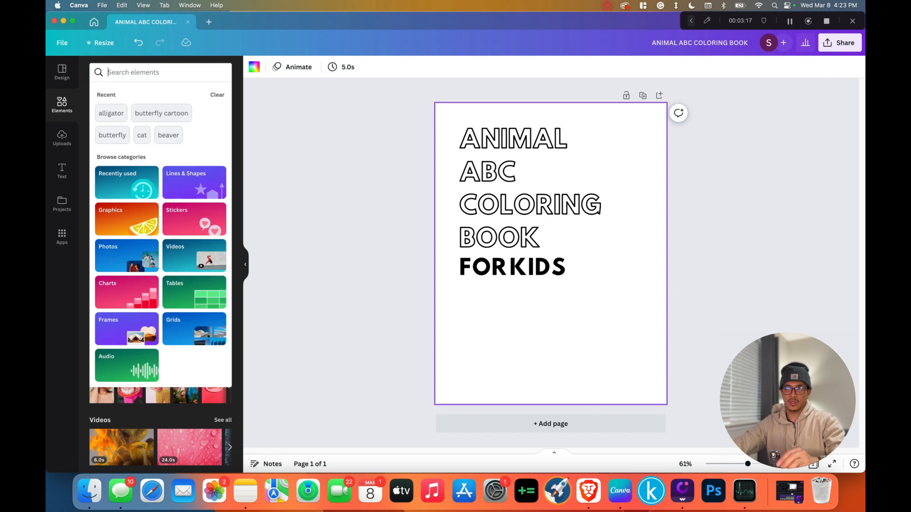
pyautogui.write('zebra')
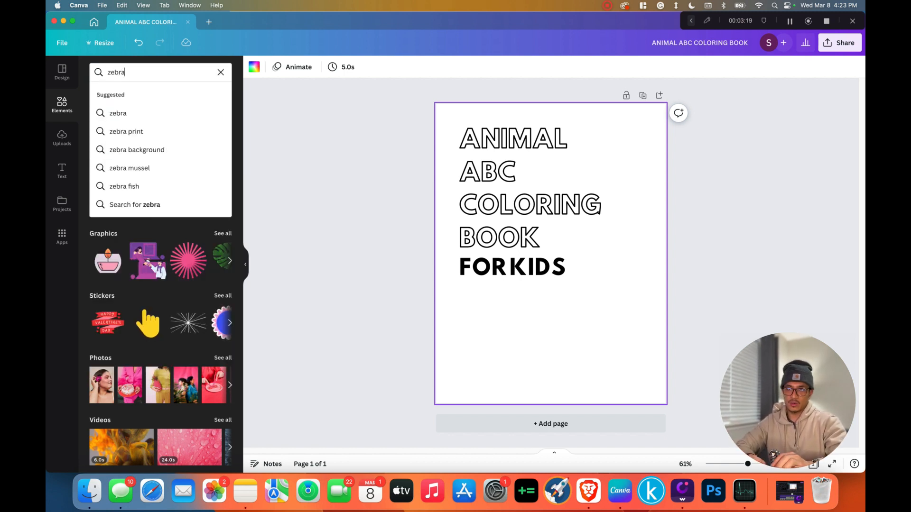
pyautogui.press('Return')
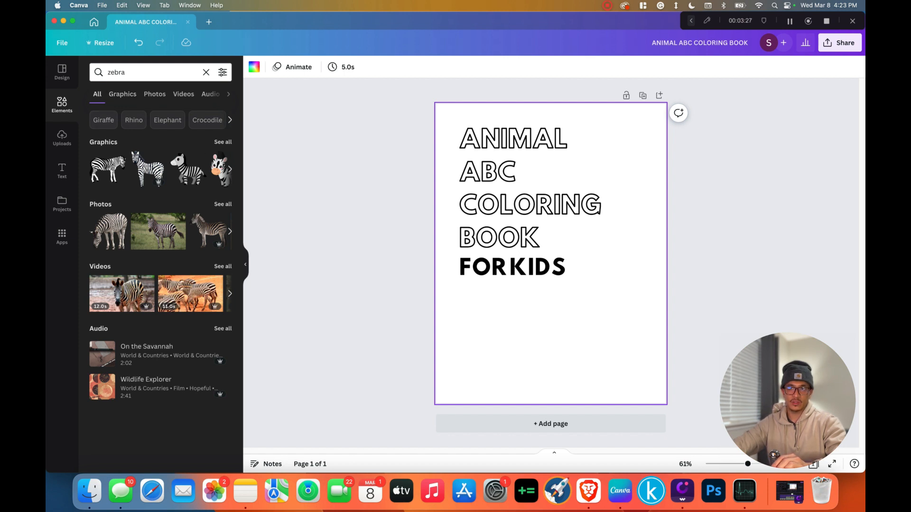
pyautogui.click(222, 142)
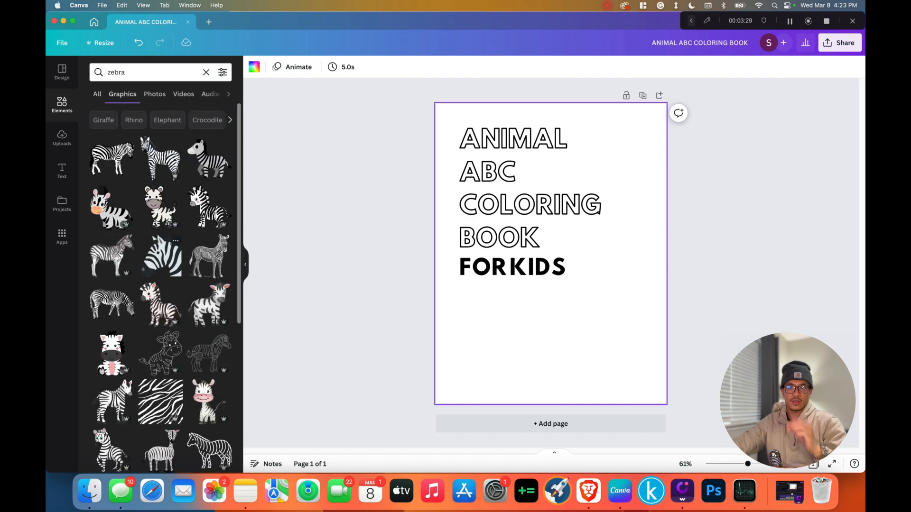
# Add the black outline cartoon baby zebra to the title page and place it to the right of "BOOK" and "FOR KIDS".
pyautogui.scroll(-4, 160, 285)
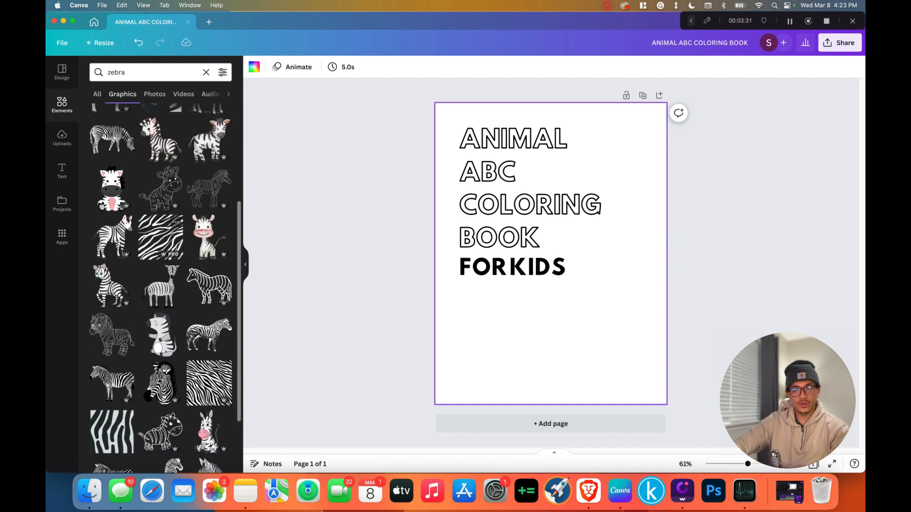
pyautogui.scroll(-1, 161, 284)
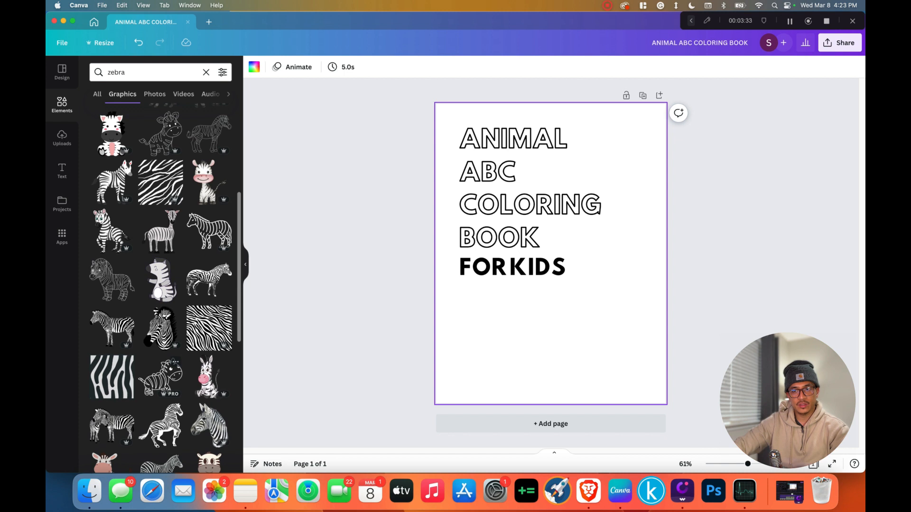
pyautogui.scroll(-4, 160, 285)
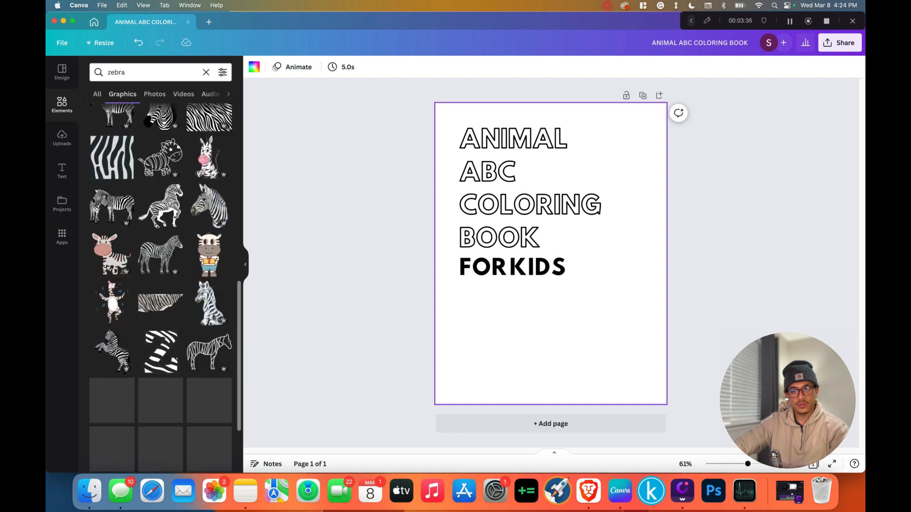
pyautogui.scroll(-3, 161, 332)
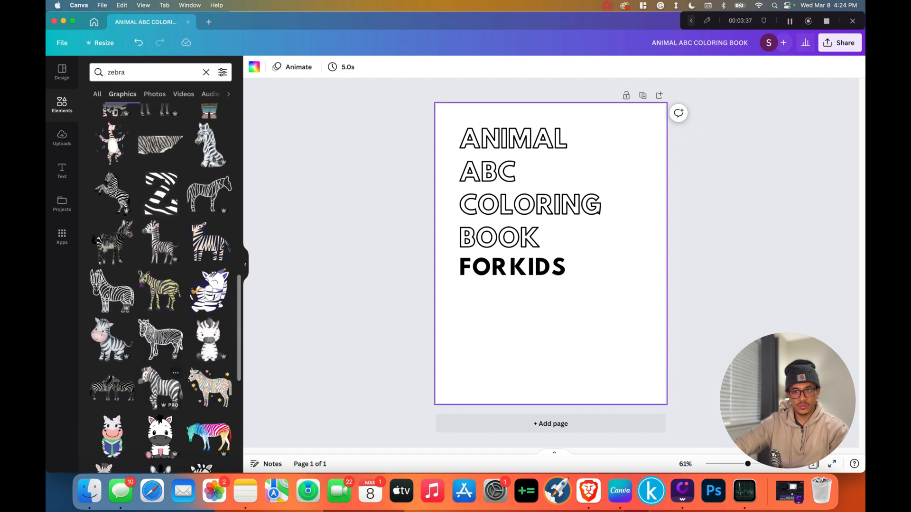
pyautogui.scroll(-5, 160, 284)
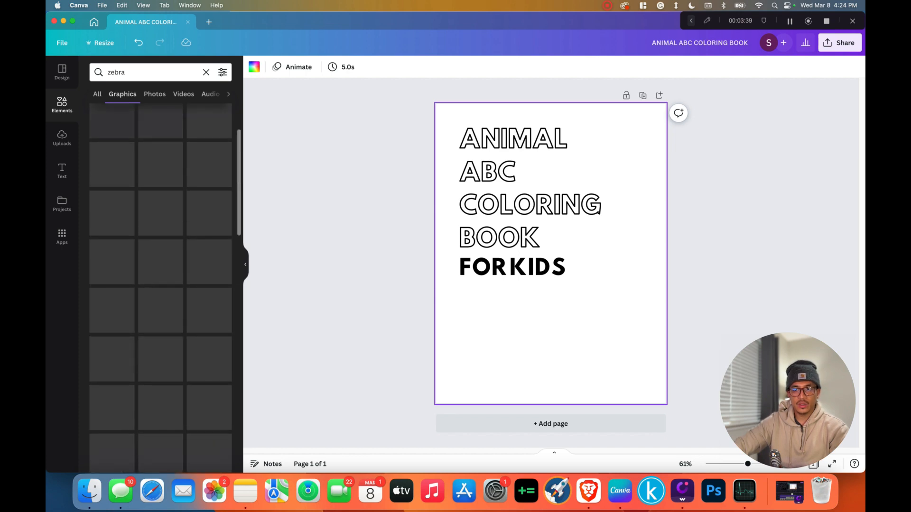
pyautogui.click(160, 262)
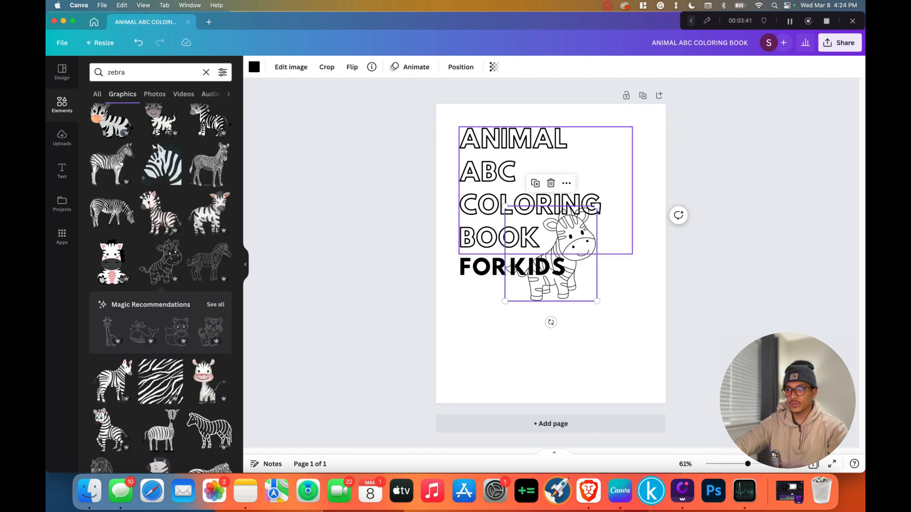
pyautogui.moveTo(551, 254); pyautogui.dragTo(611, 237)
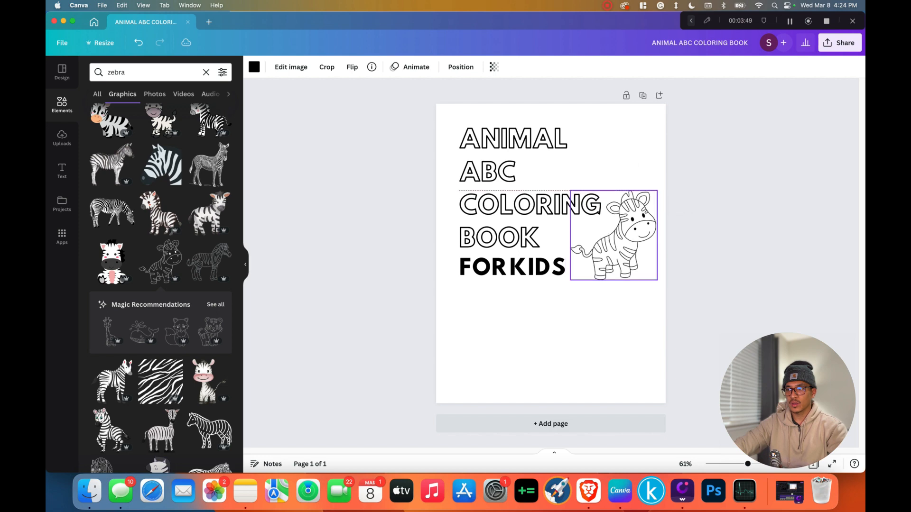
# Add a blank second page to the design and return to the title page.
pyautogui.click(550, 424)
pyautogui.scroll(10, 550, 261)
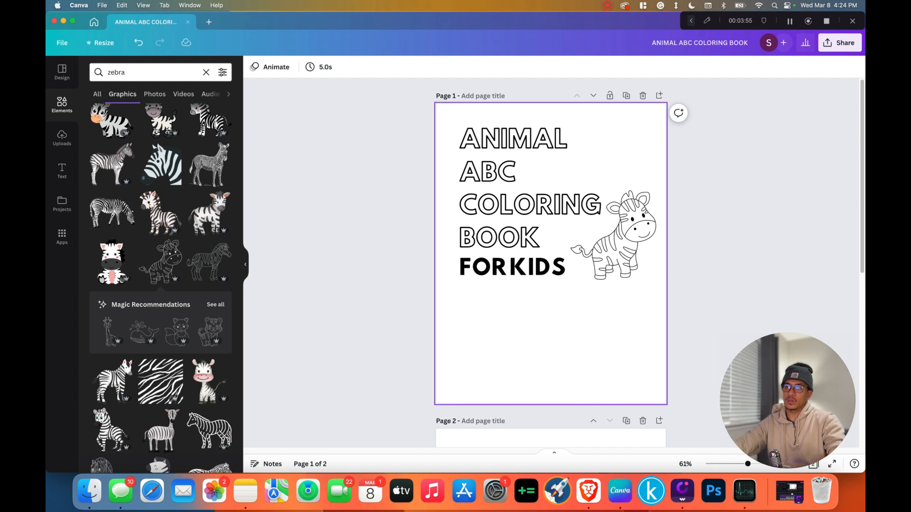
# Replace the graphics search term with "butterfly" and run the search.
pyautogui.doubleClick(116, 72)
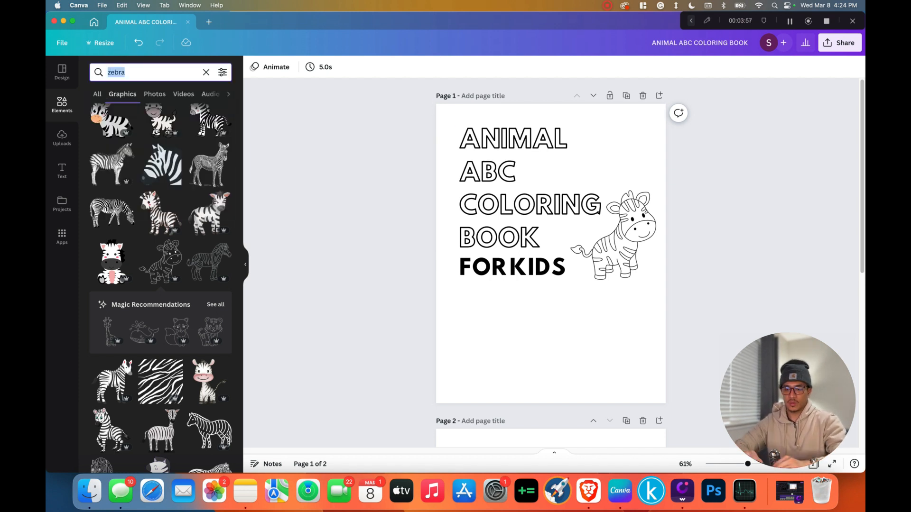
pyautogui.write('butterfl')
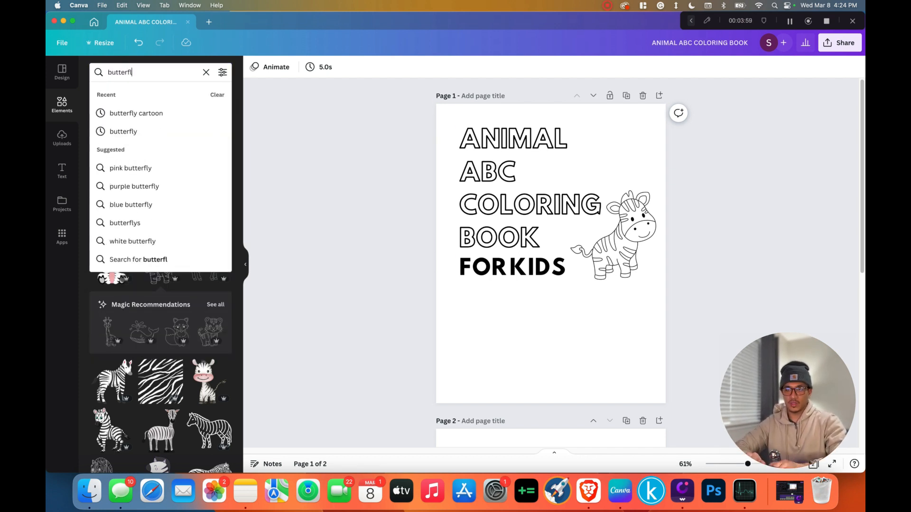
pyautogui.write('y')
pyautogui.press('Return')
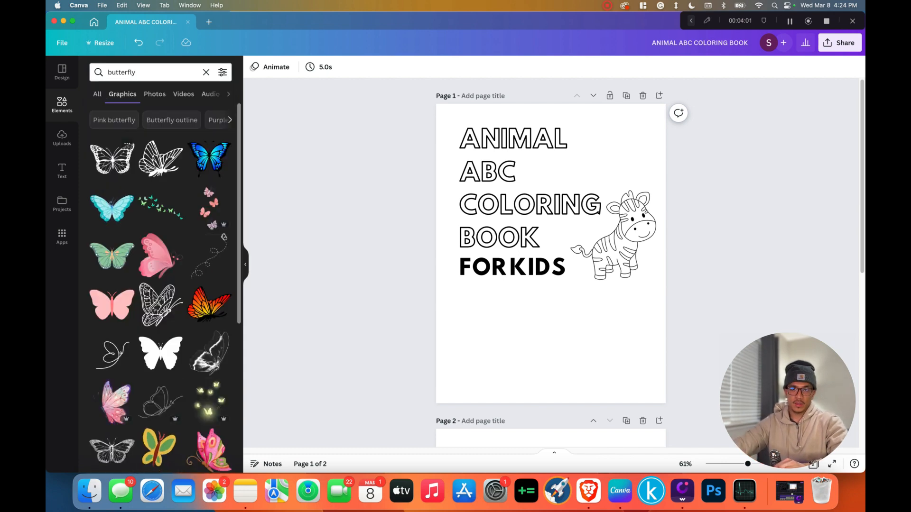
# Look through the butterfly graphics for a simple outline butterfly suited to a coloring page.
pyautogui.scroll(-5, 161, 266)
pyautogui.scroll(-5, 160, 341)
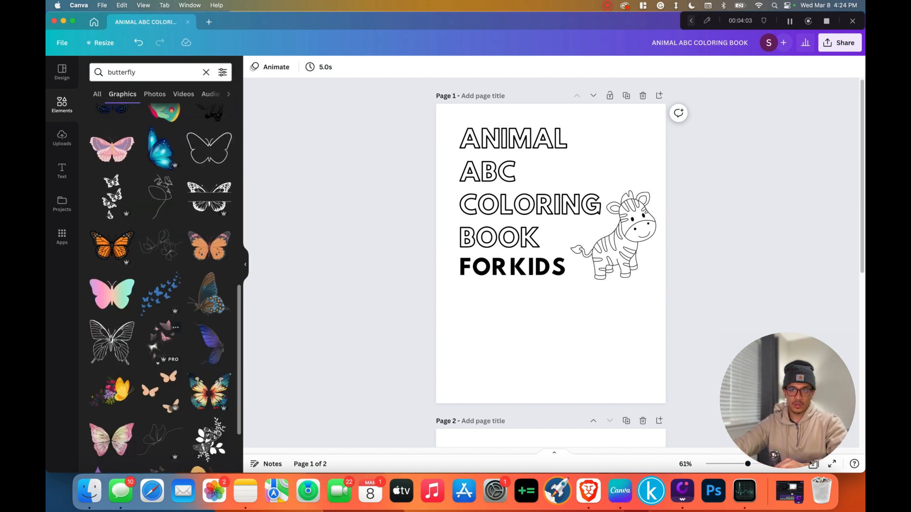
pyautogui.scroll(-10, 160, 284)
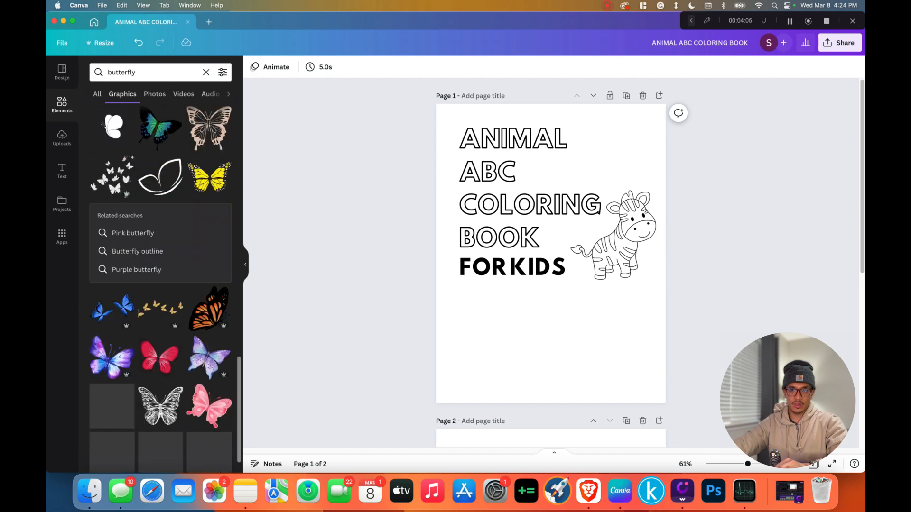
pyautogui.scroll(-10, 160, 284)
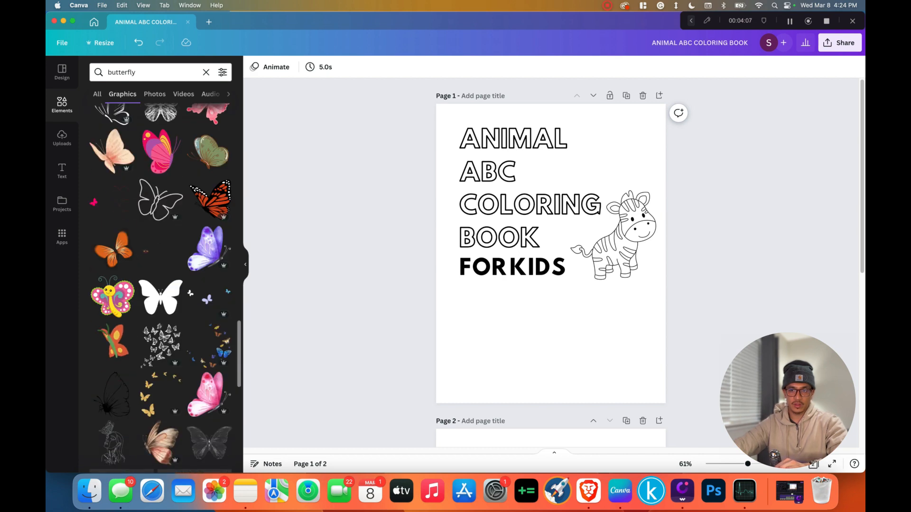
pyautogui.scroll(-8, 160, 285)
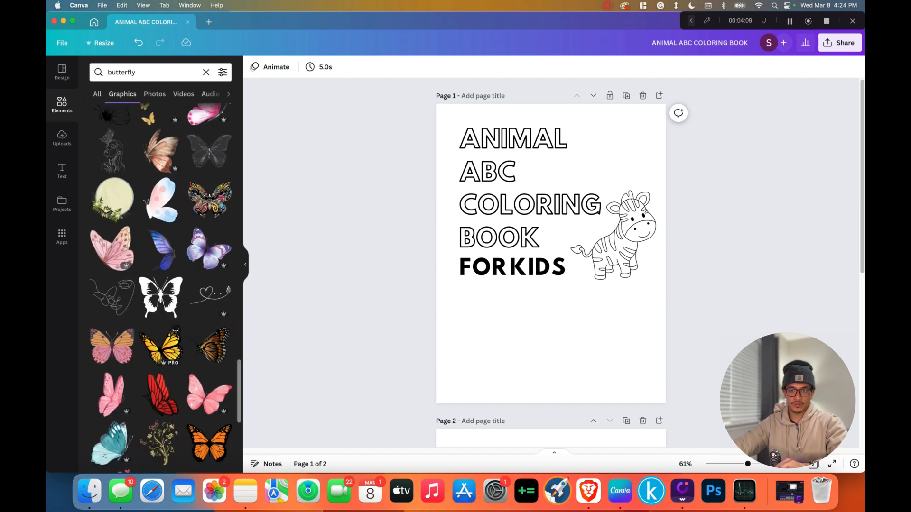
pyautogui.scroll(-3, 160, 351)
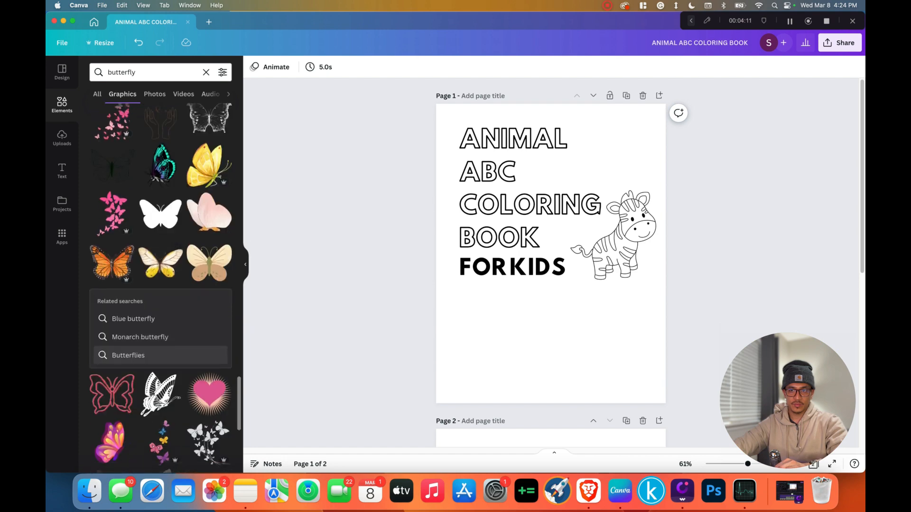
pyautogui.scroll(-15, 161, 284)
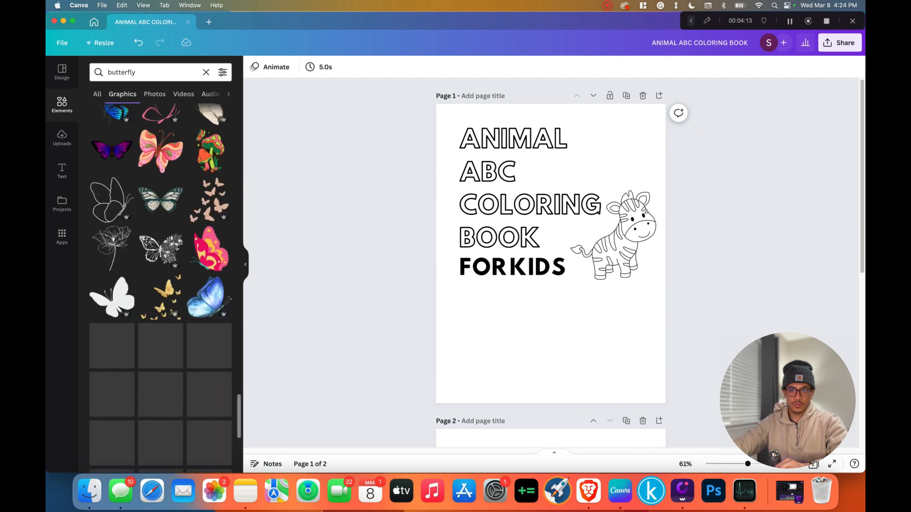
pyautogui.scroll(-5, 161, 285)
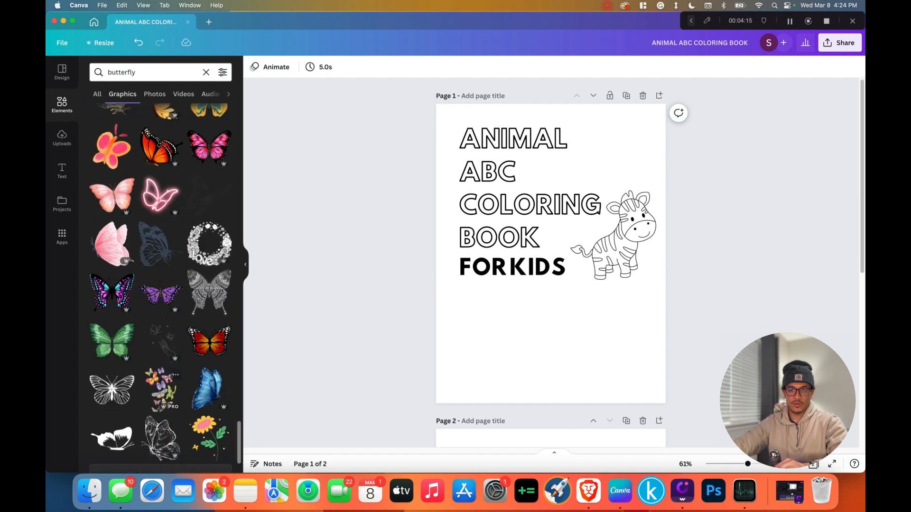
pyautogui.scroll(-12, 160, 284)
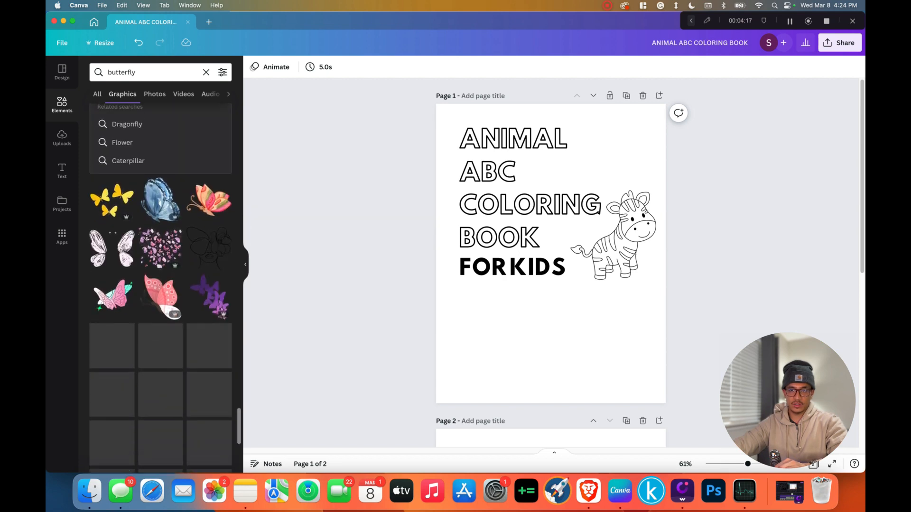
pyautogui.scroll(-3, 160, 285)
# Replace the graphics search term with "bear" and run the search.
pyautogui.click(153, 72)
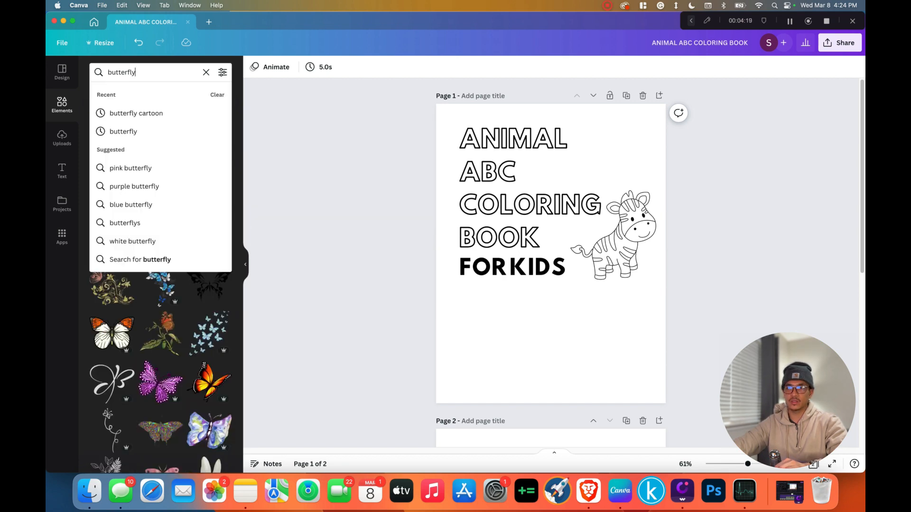
pyautogui.press('super+a')
pyautogui.write('bear')
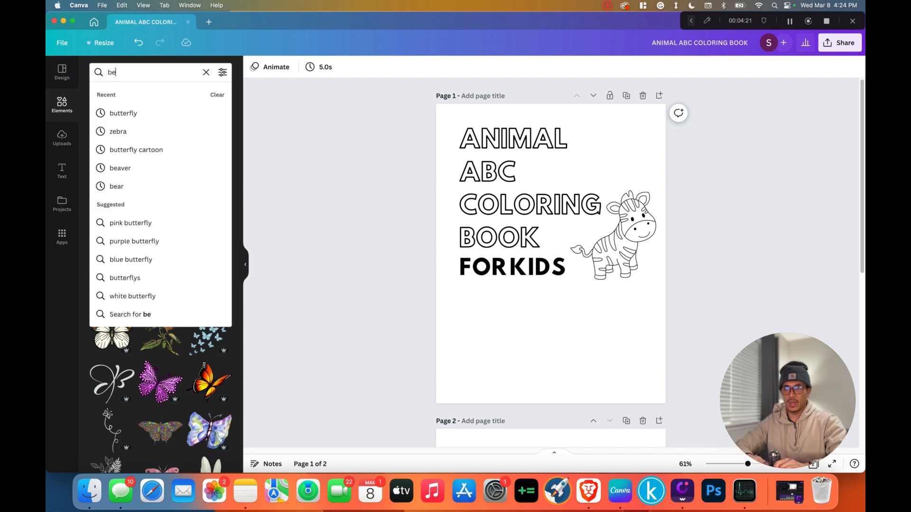
pyautogui.press('Return')
# Add the outline waving teddy bear to the title page, shrink it, and place it to the right of "ANIMAL" and "ABC".
pyautogui.scroll(-5, 161, 284)
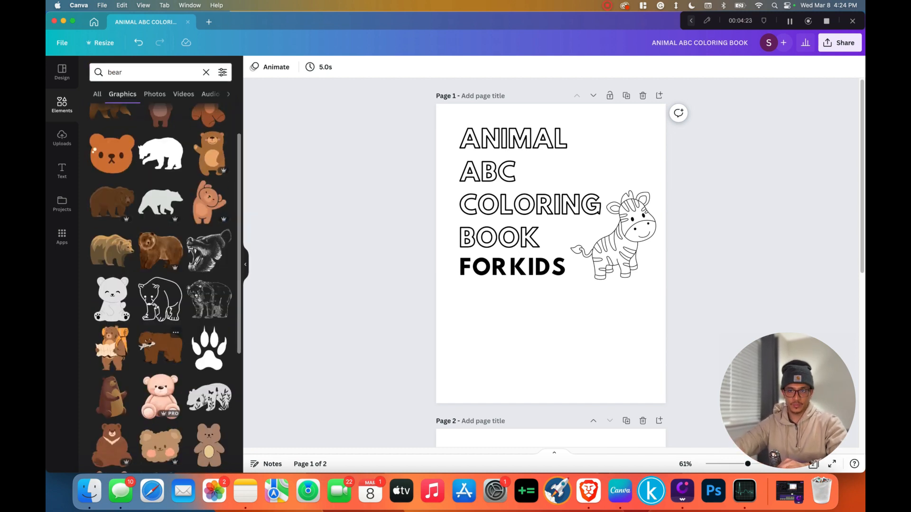
pyautogui.scroll(-3, 161, 285)
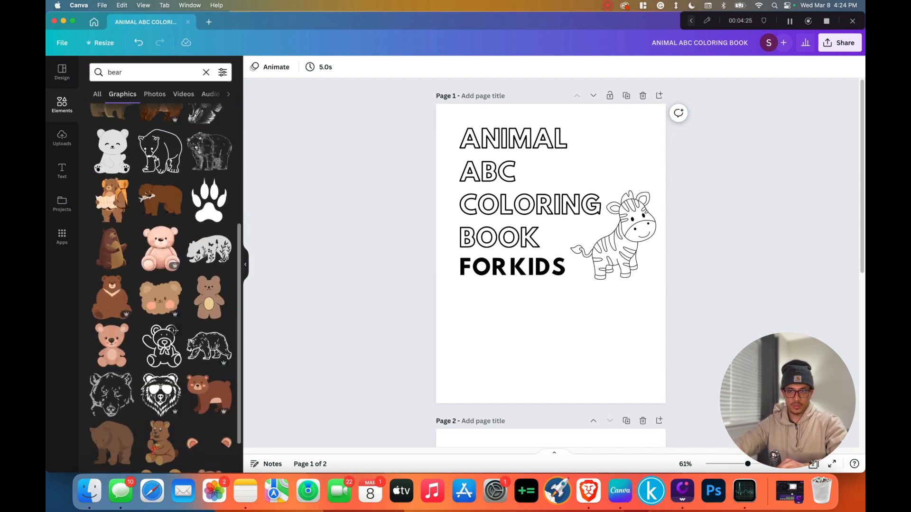
pyautogui.click(162, 297)
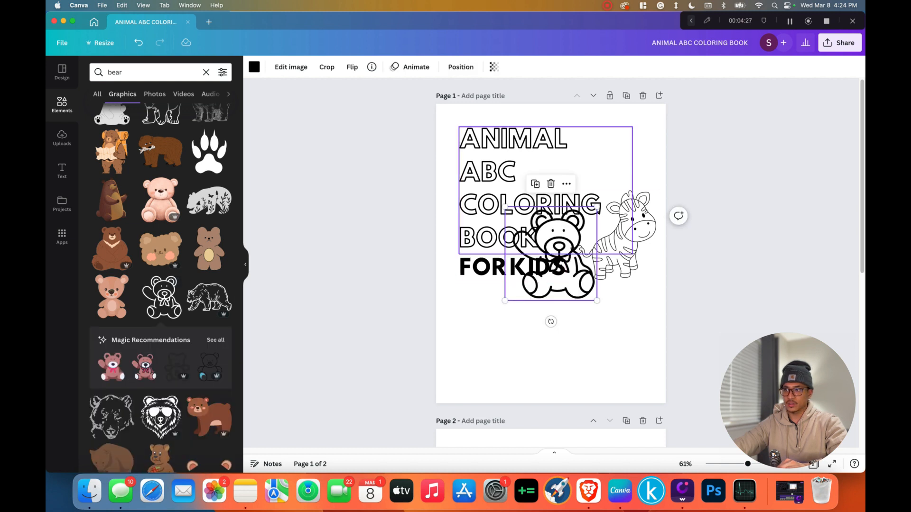
pyautogui.moveTo(596, 209); pyautogui.dragTo(559, 245)
pyautogui.moveTo(532, 273); pyautogui.dragTo(602, 151)
pyautogui.press('Escape')
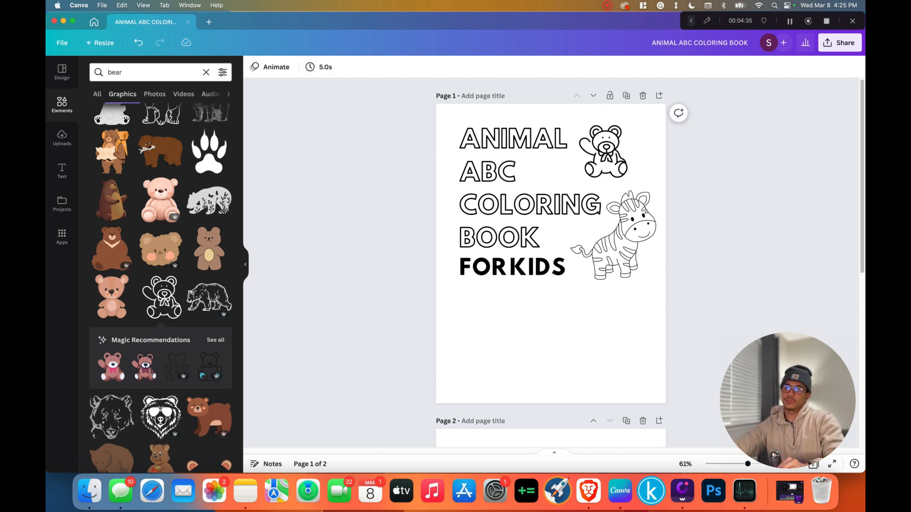
# Search the elements for "A" and look through the matching letter graphics.
pyautogui.click(206, 73)
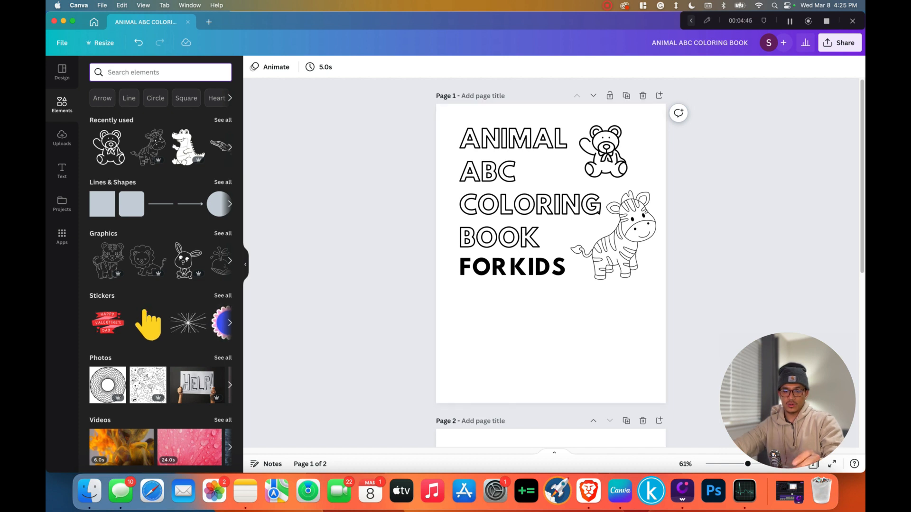
pyautogui.write('A')
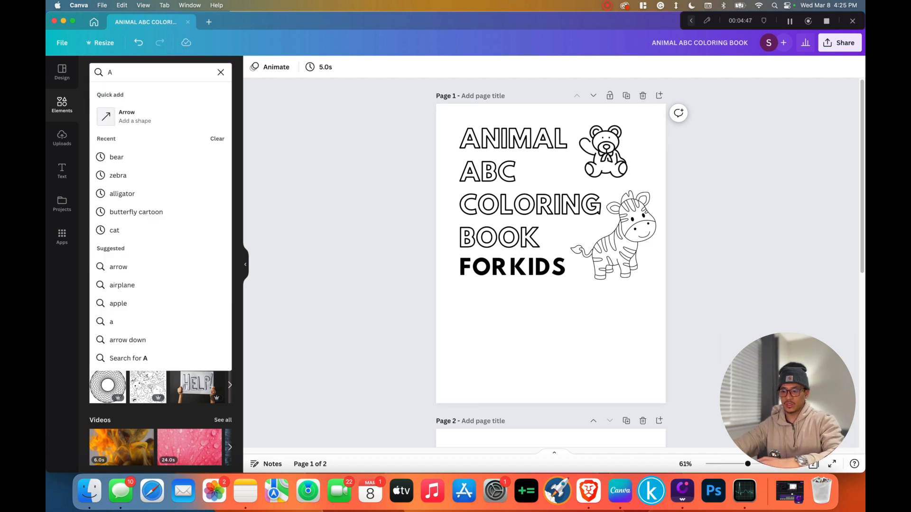
pyautogui.press('Return')
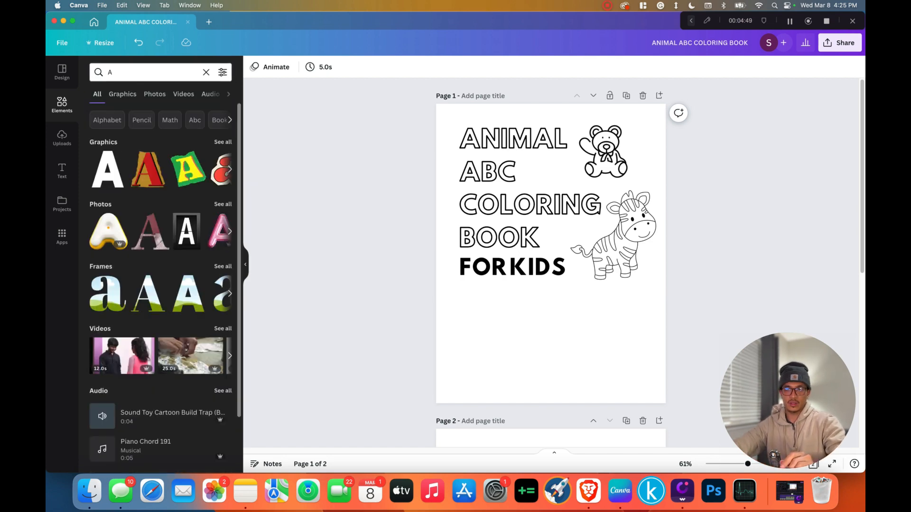
pyautogui.click(122, 94)
pyautogui.scroll(-10, 162, 256)
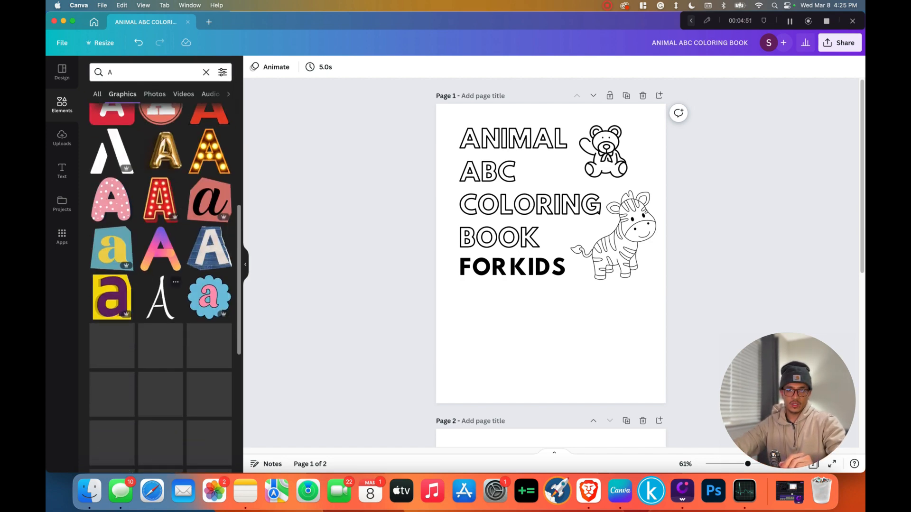
pyautogui.scroll(-6, 161, 285)
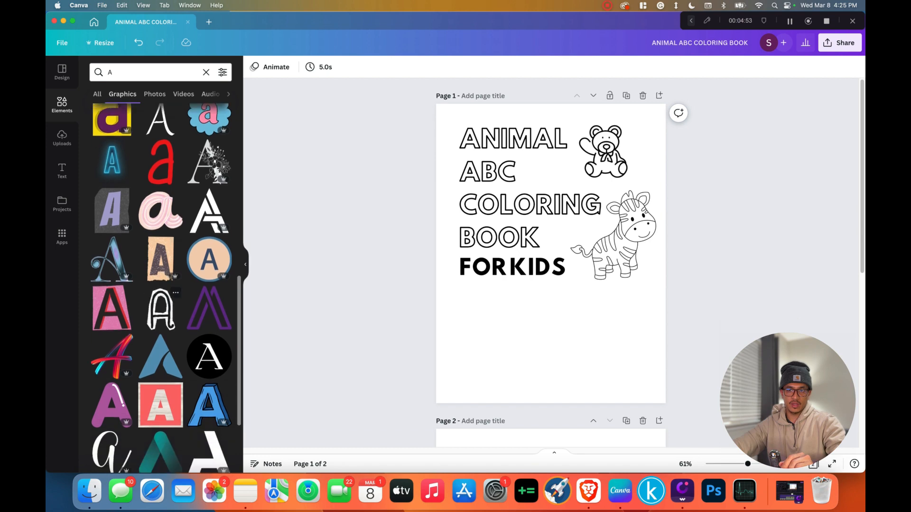
pyautogui.scroll(-3, 162, 285)
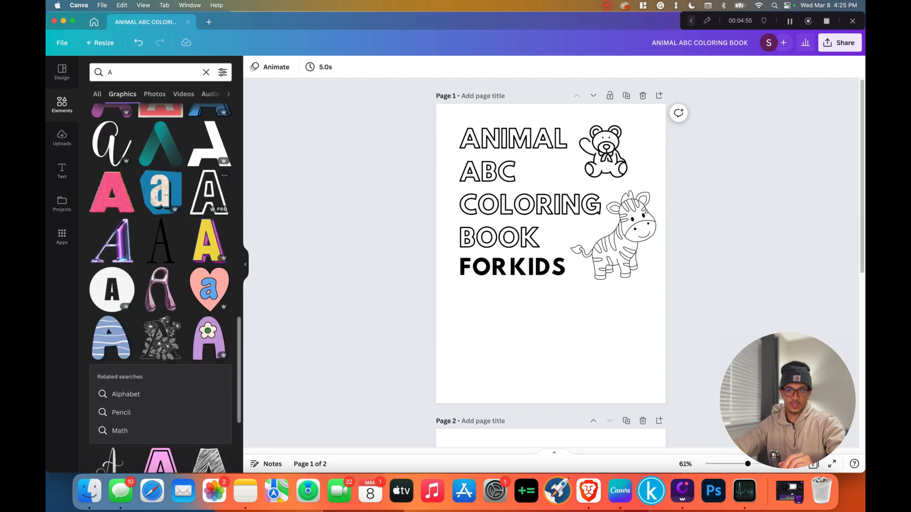
pyautogui.scroll(-5, 162, 285)
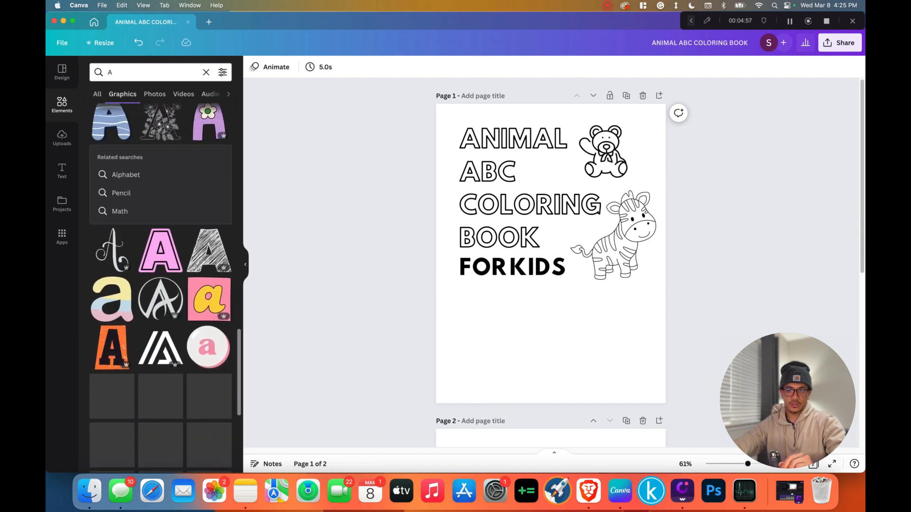
# Duplicate the "FOR KIDS" text into the empty lower part of the title page and change the copy to "A".
pyautogui.click(512, 269)
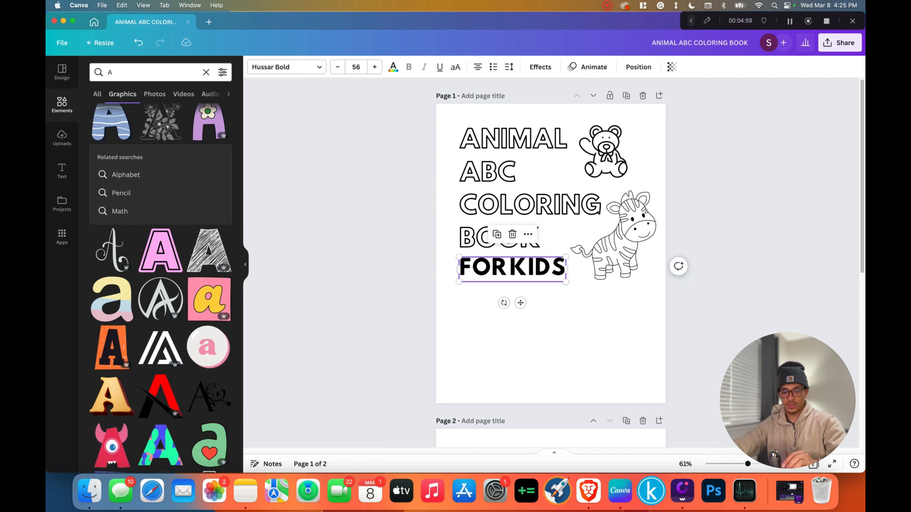
pyautogui.press('super+c')
pyautogui.press('super+v')
pyautogui.moveTo(517, 277); pyautogui.dragTo(507, 358)
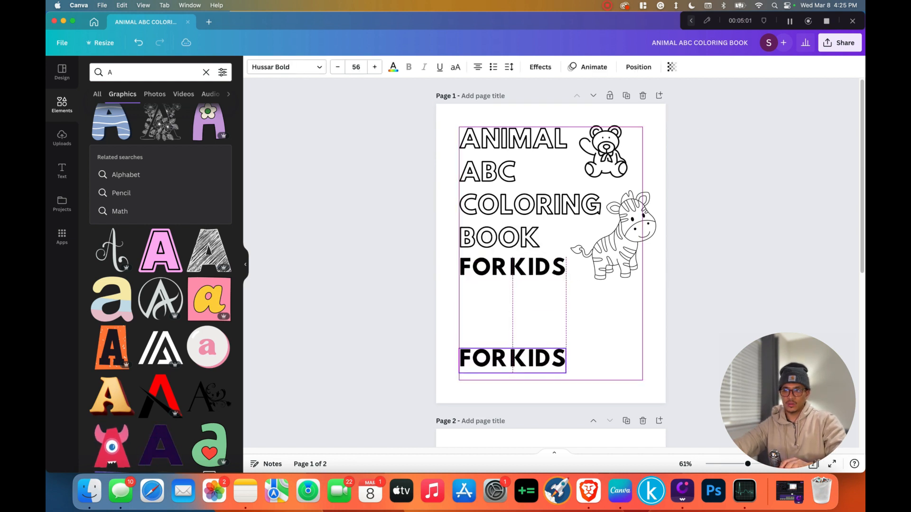
pyautogui.doubleClick(538, 359)
pyautogui.press('super+a')
pyautogui.write('A')
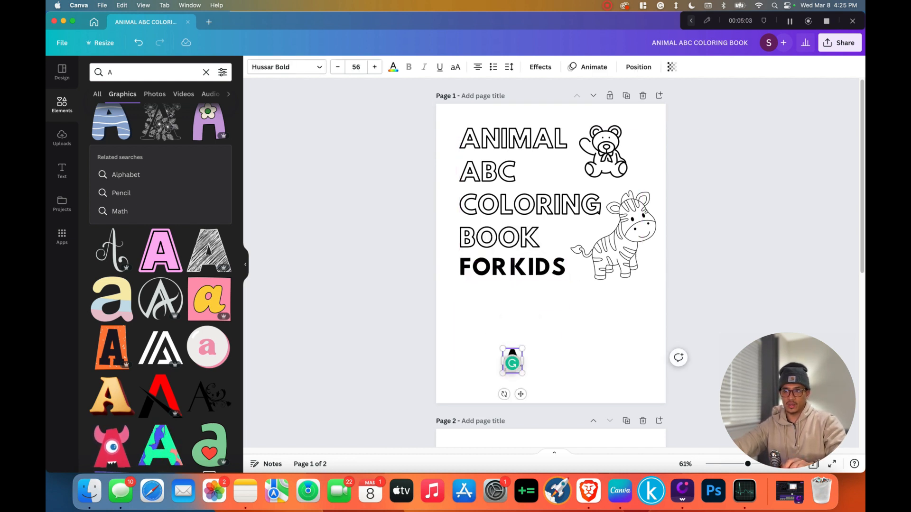
# Place two more copies of the single letter "A" beside it and change them to "B" and "C".
pyautogui.moveTo(513, 360); pyautogui.dragTo(564, 345)
pyautogui.moveTo(494, 334); pyautogui.dragTo(522, 338)
pyautogui.doubleClick(522, 338)
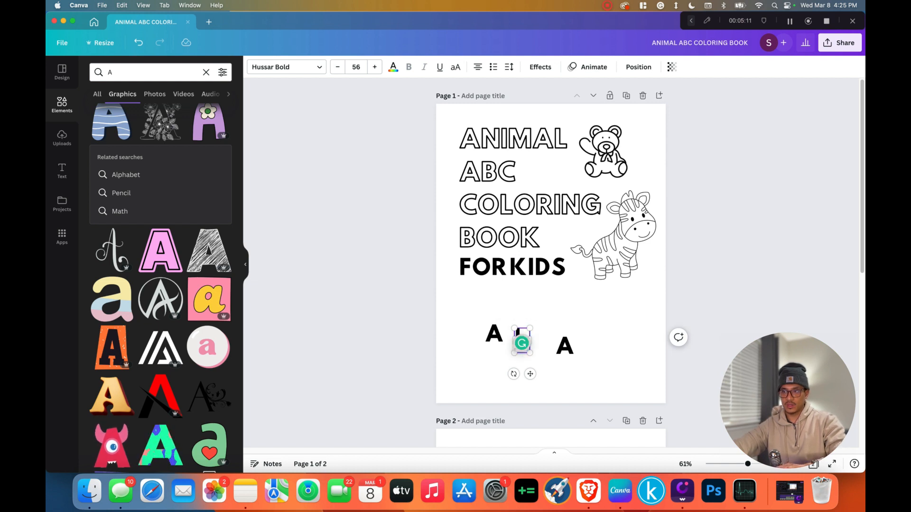
pyautogui.write('B')
pyautogui.click(545, 375)
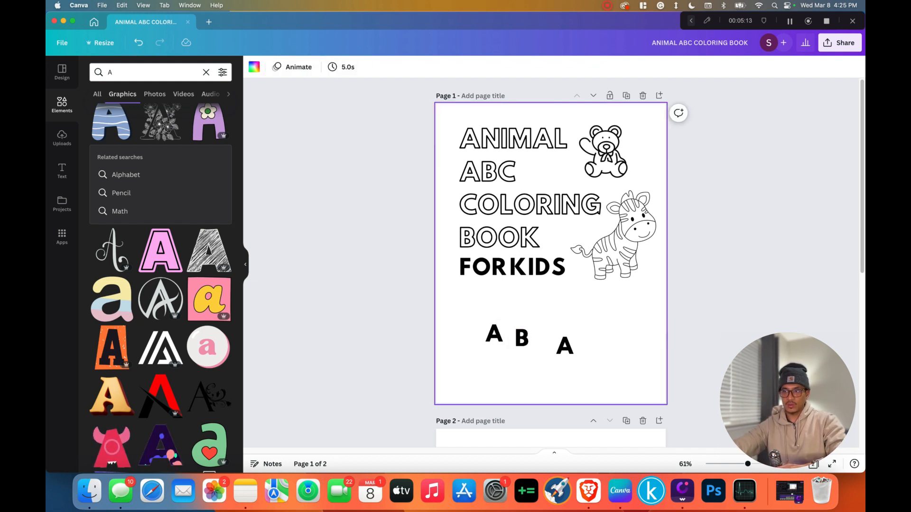
pyautogui.click(565, 346)
pyautogui.doubleClick(564, 347)
pyautogui.write('C')
pyautogui.click(546, 375)
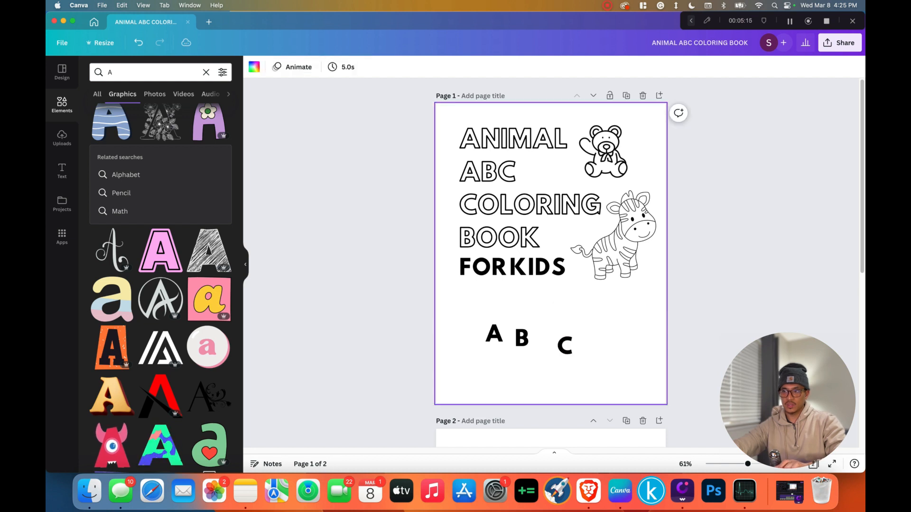
# Line up the letters A, B and C in a row and enlarge them together to font size 197, about 7.6 × 3.3 in.
pyautogui.moveTo(522, 338); pyautogui.dragTo(546, 346)
pyautogui.moveTo(494, 333); pyautogui.dragTo(665, 296)
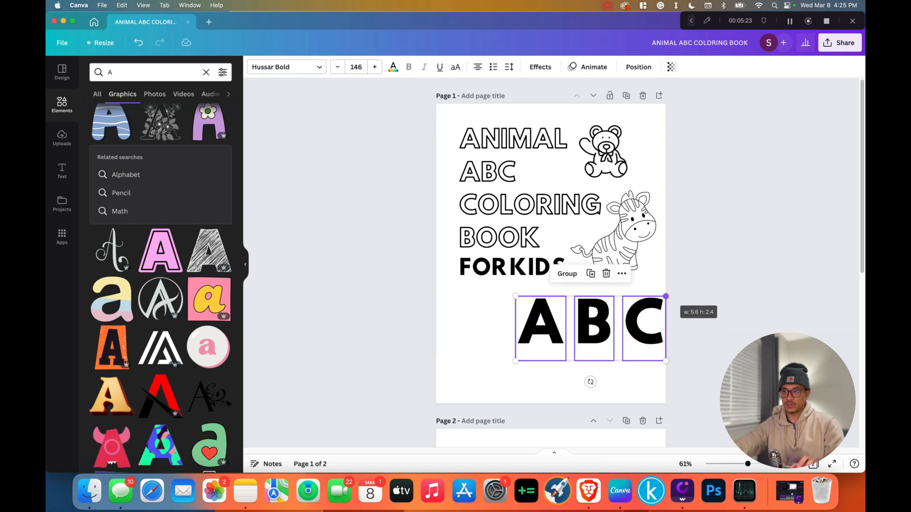
pyautogui.moveTo(515, 361); pyautogui.dragTo(463, 383)
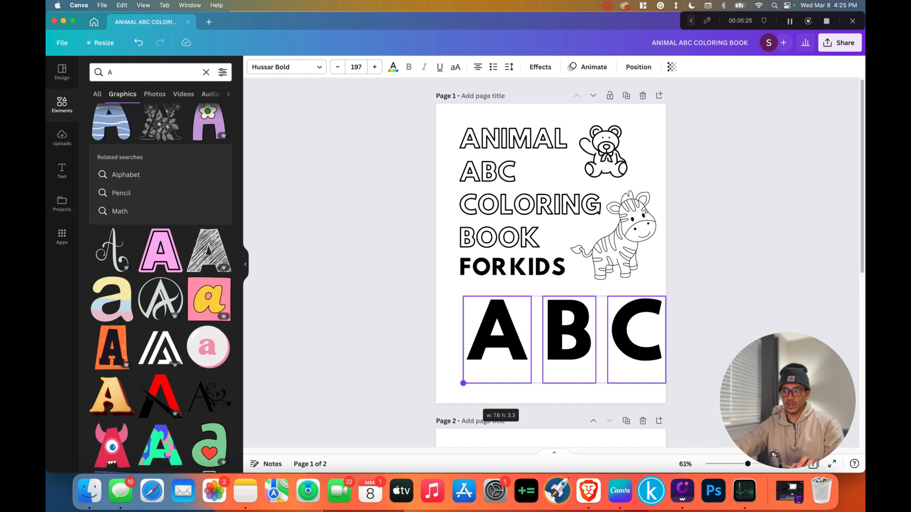
# Lower the large A, B and C below "FOR KIDS" and move them closer together in an even row.
pyautogui.moveTo(497, 340)
pyautogui.mouseDown()
pyautogui.moveTo(477, 346)
pyautogui.moveTo(499, 349)
pyautogui.mouseUp()
pyautogui.click(418, 349)
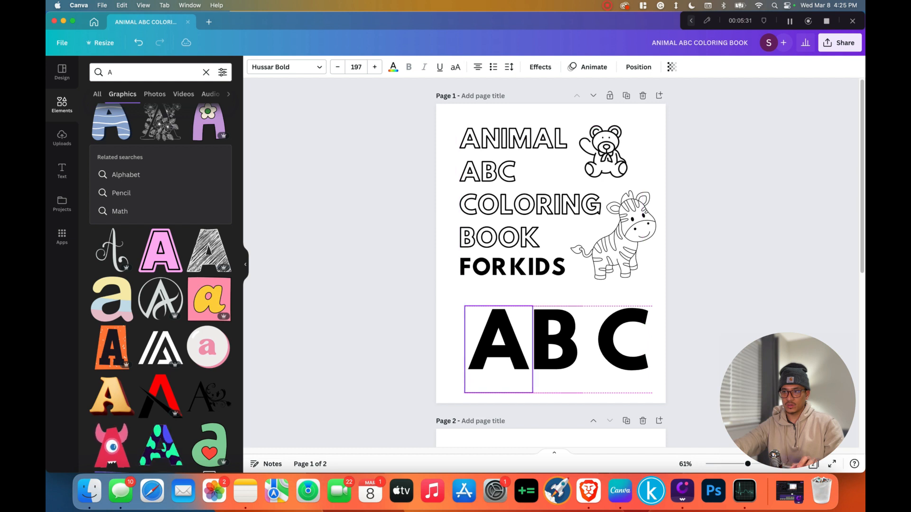
pyautogui.moveTo(623, 339); pyautogui.dragTo(606, 339)
pyautogui.click(555, 339)
pyautogui.press('Escape')
# Enlarge the three letters together to font size 254 so that they span nearly the full page width.
pyautogui.moveTo(652, 366); pyautogui.dragTo(498, 356)
pyautogui.moveTo(464, 306); pyautogui.dragTo(440, 293)
pyautogui.moveTo(636, 392); pyautogui.dragTo(662, 405)
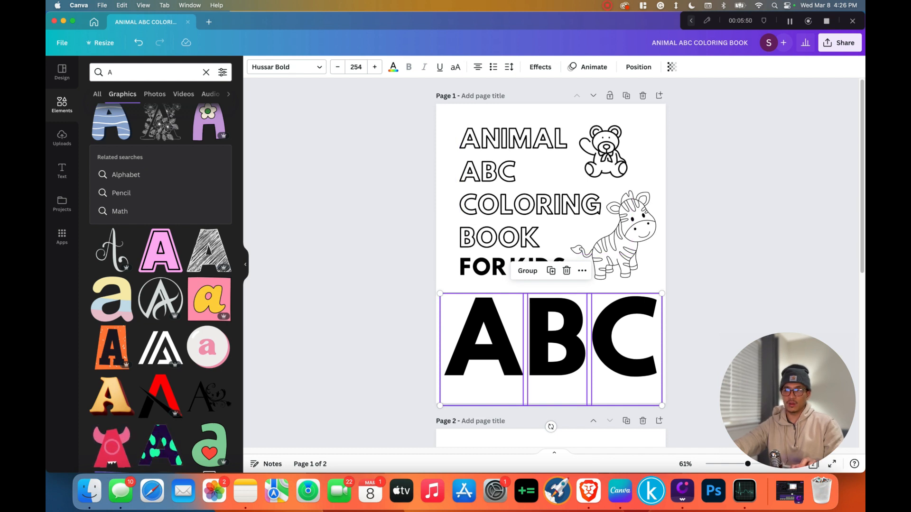
pyautogui.press('Escape')
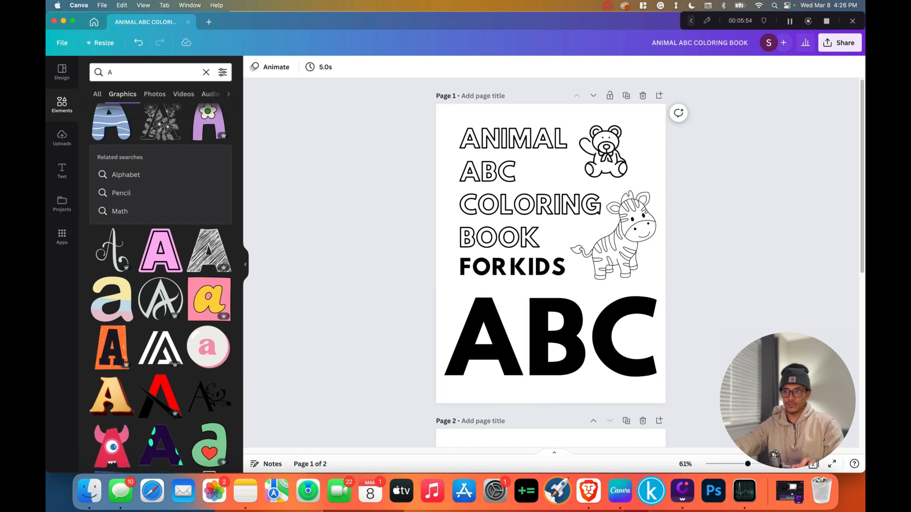
# Enlarge the row of three letters slightly to font size 255, then select only the large "C".
pyautogui.moveTo(455, 351); pyautogui.dragTo(670, 349)
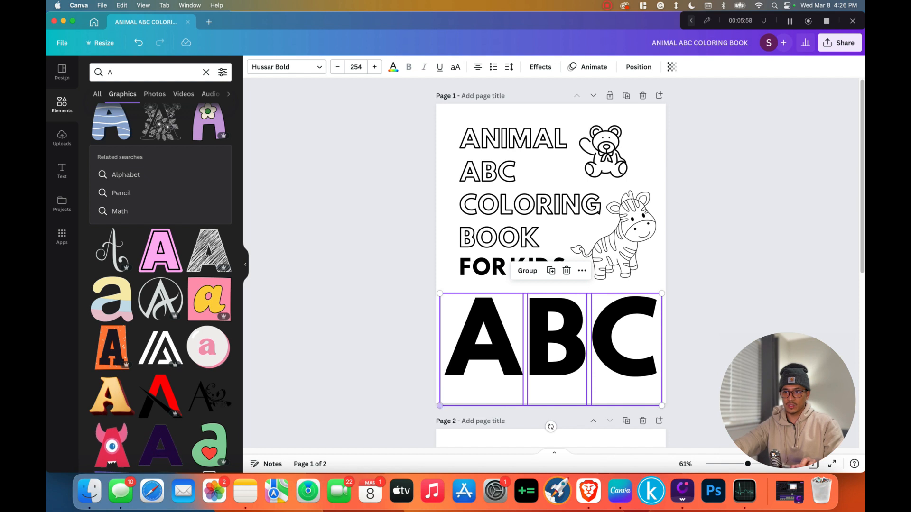
pyautogui.moveTo(440, 405); pyautogui.dragTo(439, 407)
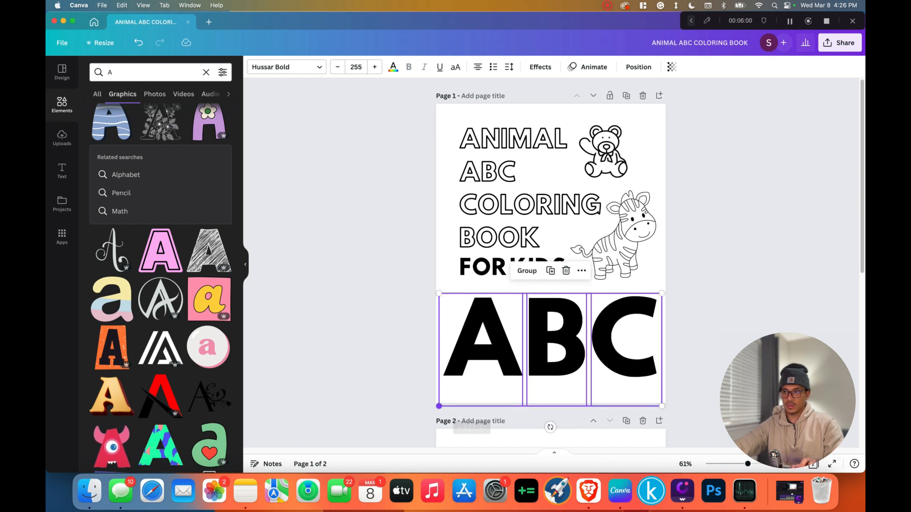
pyautogui.press('Escape')
pyautogui.click(624, 349)
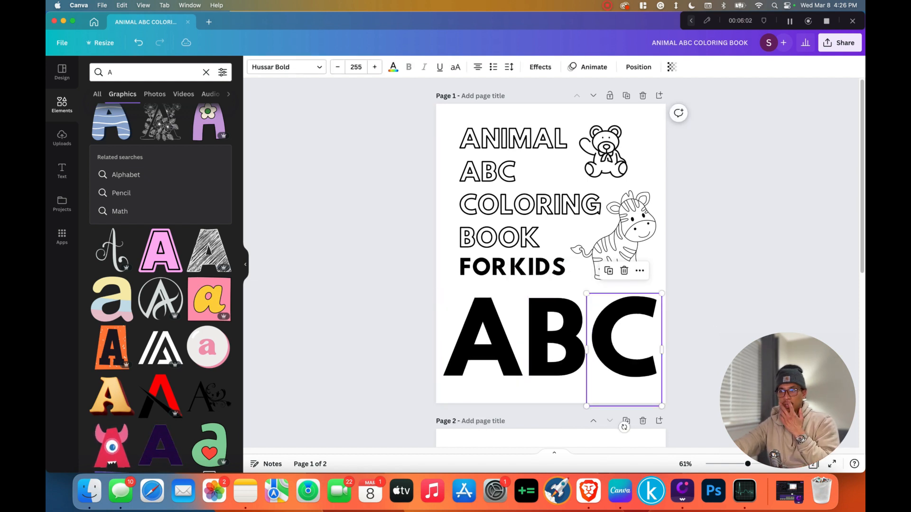
# Apply the Hollow text effect with thickness 50 to the large letters C and B on the title page.
pyautogui.click(541, 67)
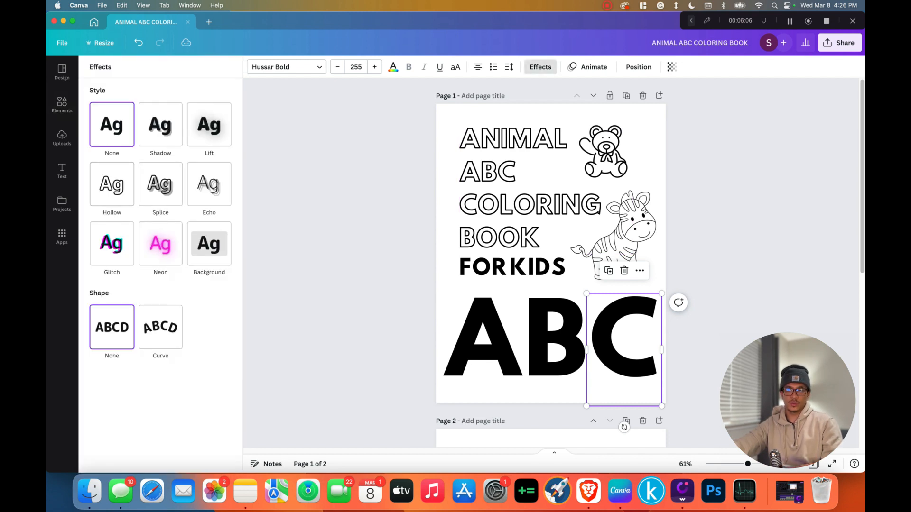
pyautogui.click(112, 185)
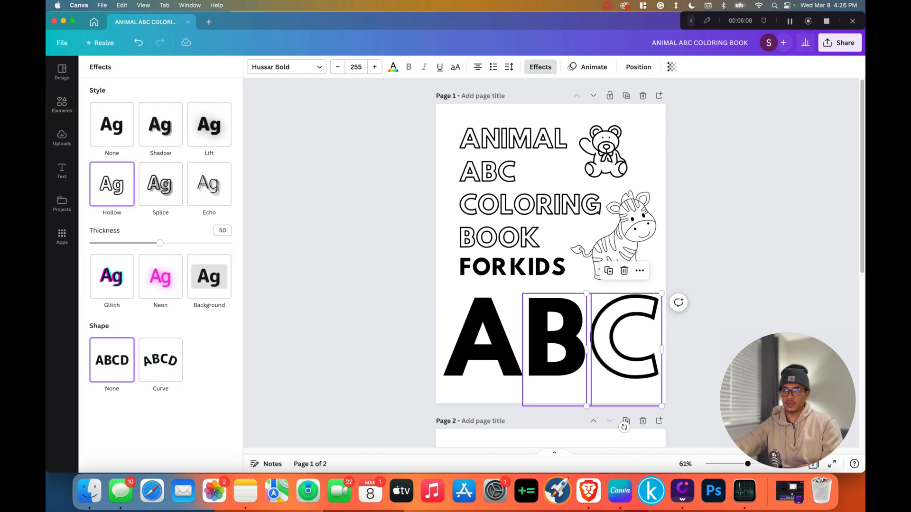
pyautogui.click(555, 341)
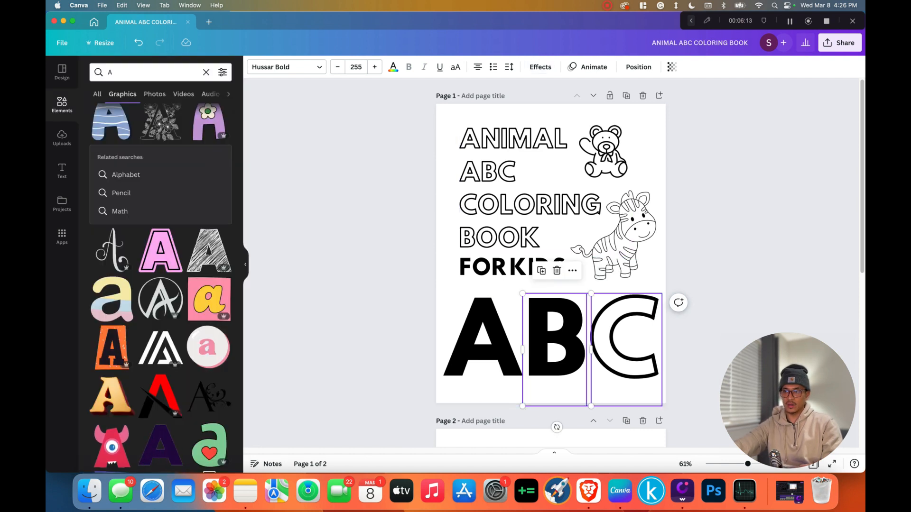
pyautogui.click(582, 343)
pyautogui.click(422, 342)
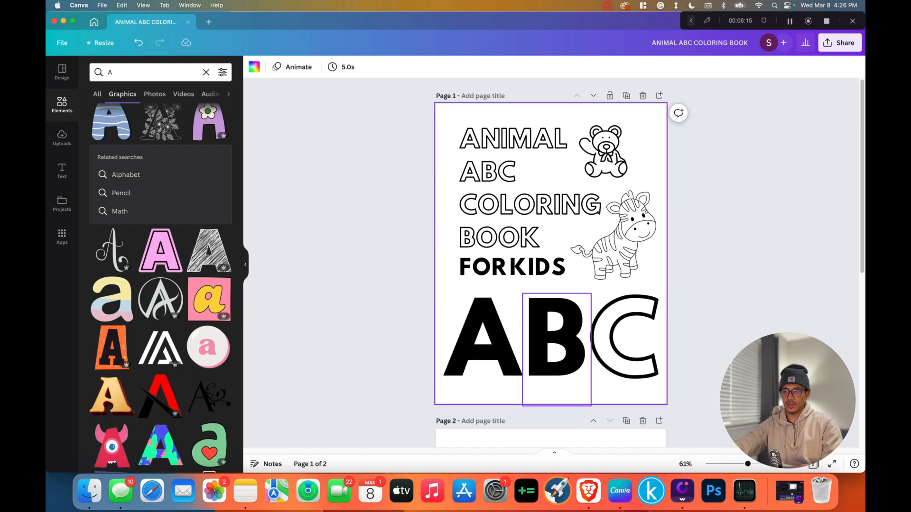
pyautogui.click(556, 339)
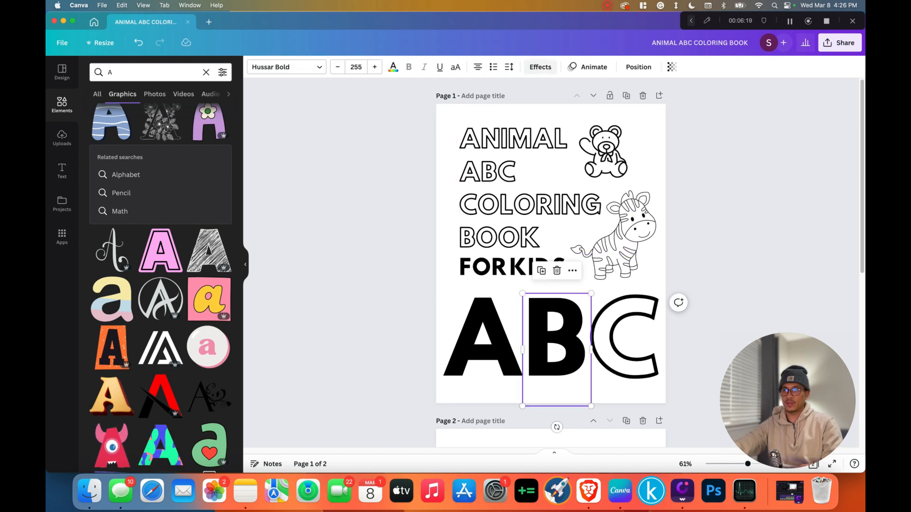
pyautogui.click(540, 67)
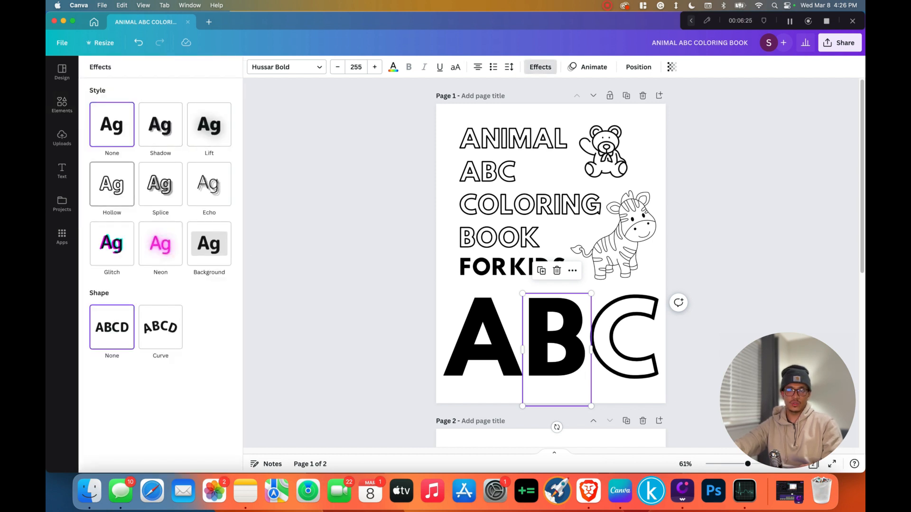
pyautogui.click(112, 184)
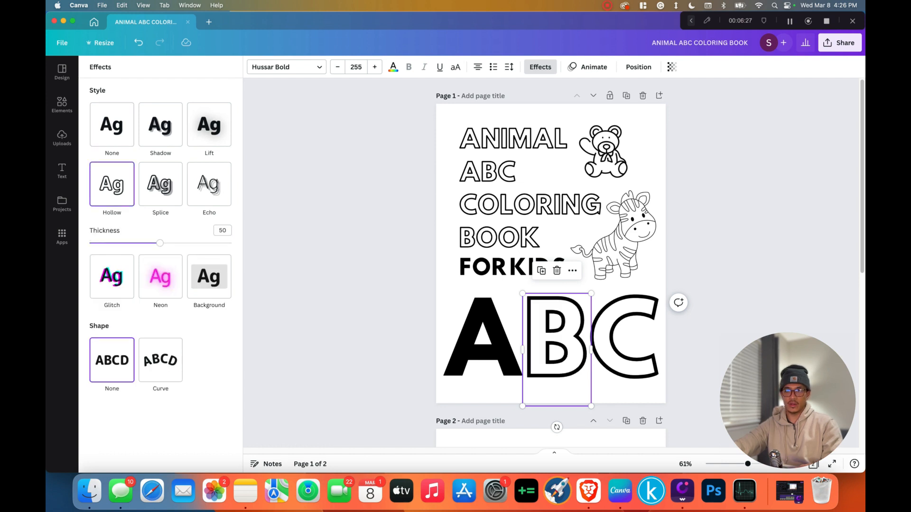
pyautogui.moveTo(160, 243); pyautogui.dragTo(186, 243)
pyautogui.moveTo(197, 243); pyautogui.dragTo(160, 243)
# Give the large letter A the same Hollow text effect with thickness 50, then deselect it and check the title page.
pyautogui.click(483, 336)
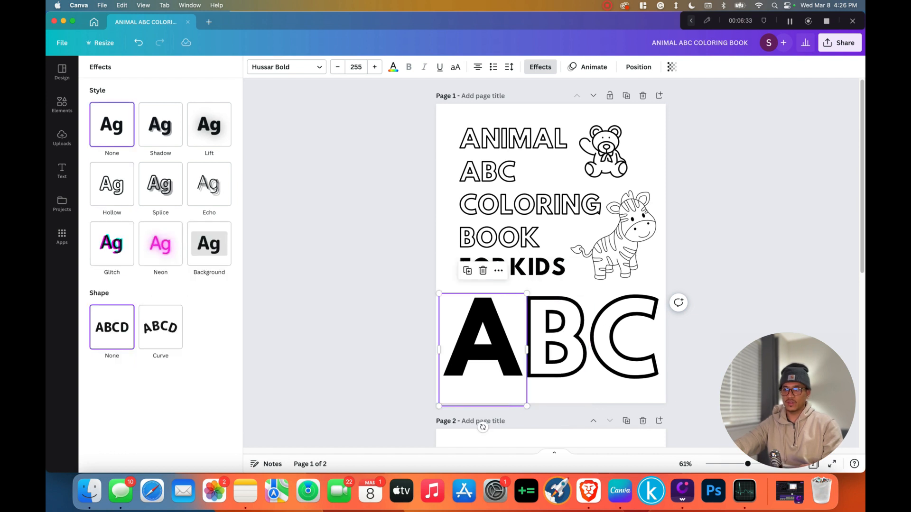
pyautogui.click(111, 184)
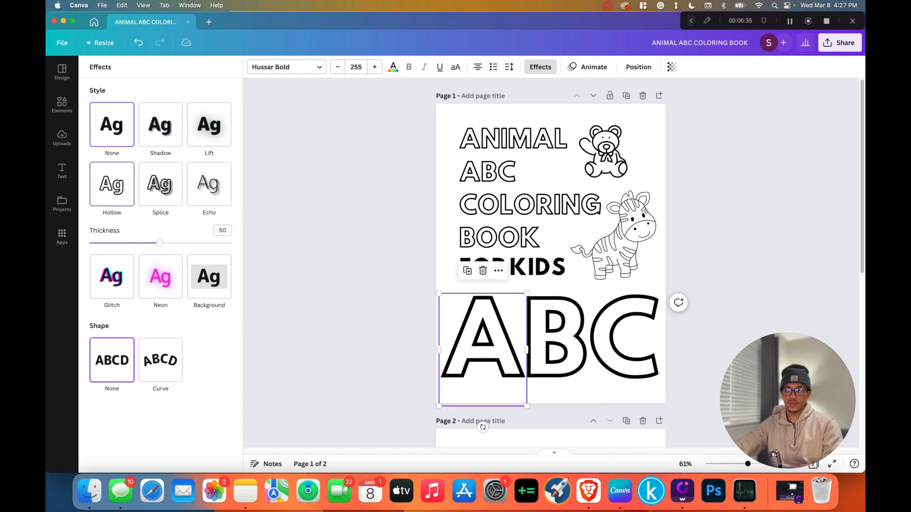
pyautogui.click(62, 104)
pyautogui.press('Escape')
pyautogui.scroll(-2, 550, 262)
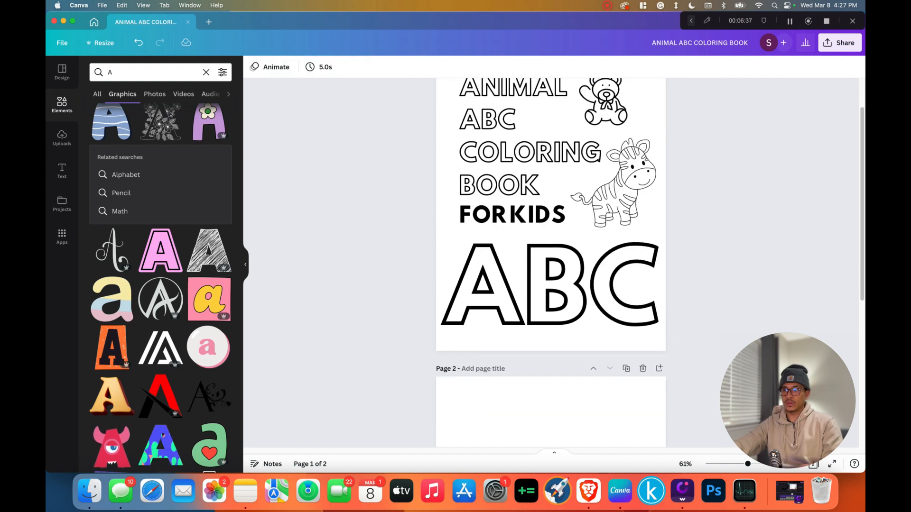
pyautogui.scroll(2, 550, 262)
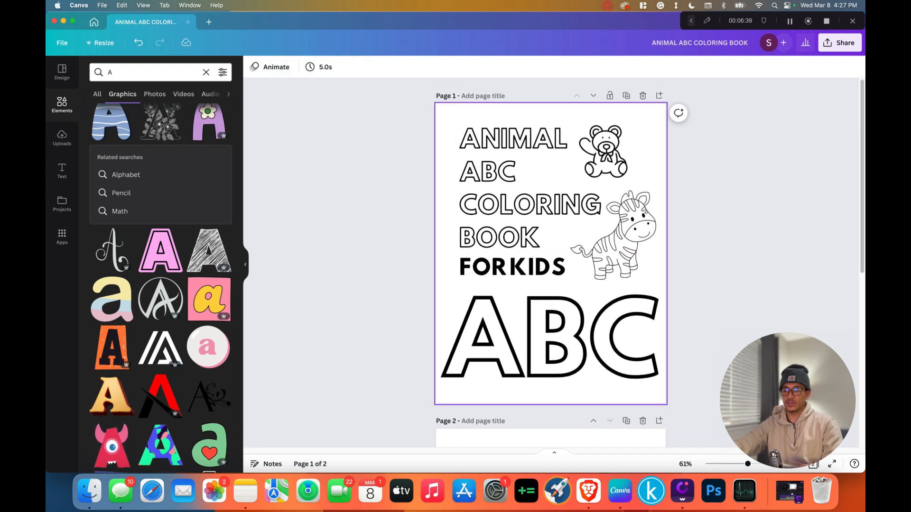
# Copy the three hollow ABC letters from page 1 onto page 2 and place them in a row at the top of the page.
pyautogui.scroll(-10, 550, 262)
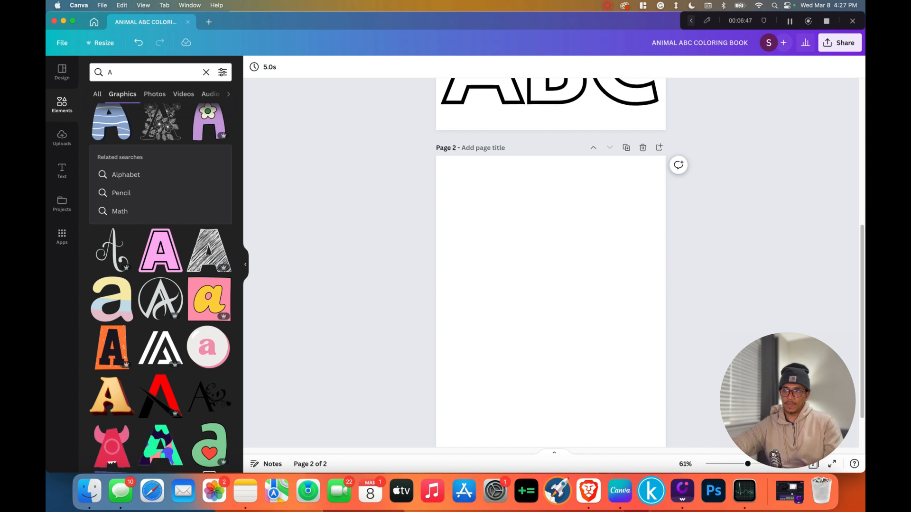
pyautogui.scroll(4, 550, 260)
pyautogui.scroll(-2, 551, 261)
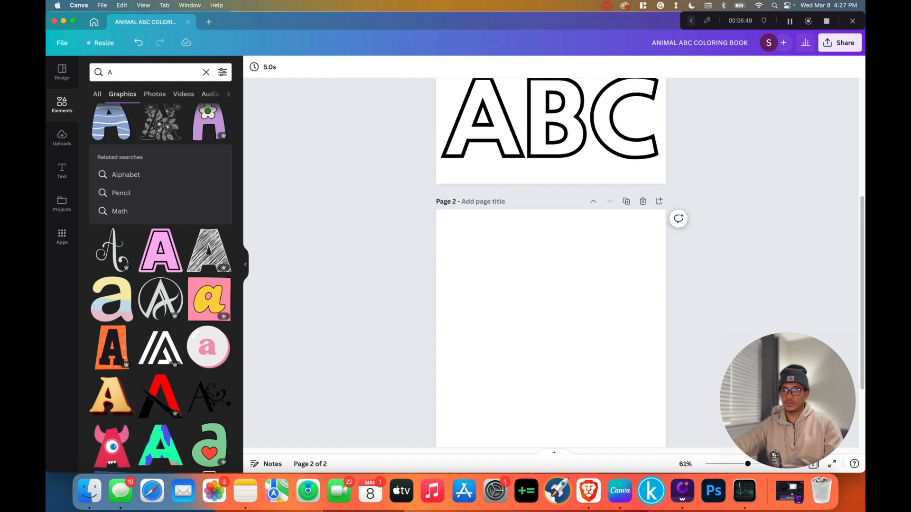
pyautogui.moveTo(394, 136); pyautogui.dragTo(682, 148)
pyautogui.scroll(-2, 683, 130)
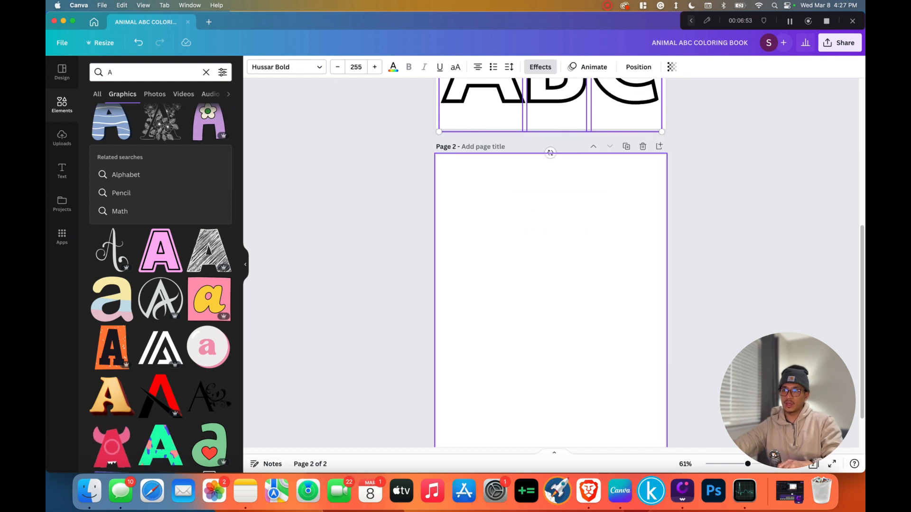
pyautogui.press('super+v')
pyautogui.moveTo(551, 389); pyautogui.dragTo(551, 213)
pyautogui.press('Escape')
pyautogui.scroll(-2, 550, 260)
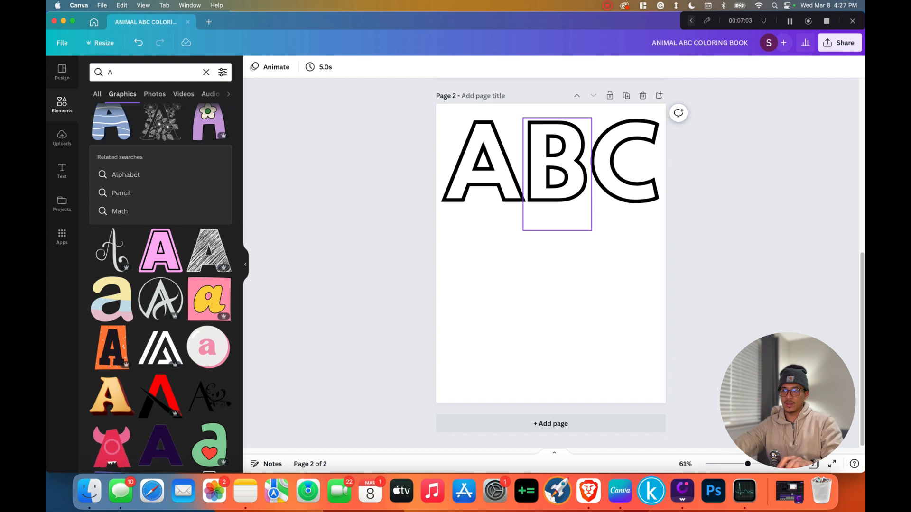
# Search the graphics for "alligator" and add the outline drawing of a sitting cartoon alligator to page 2.
pyautogui.press('BackSpace')
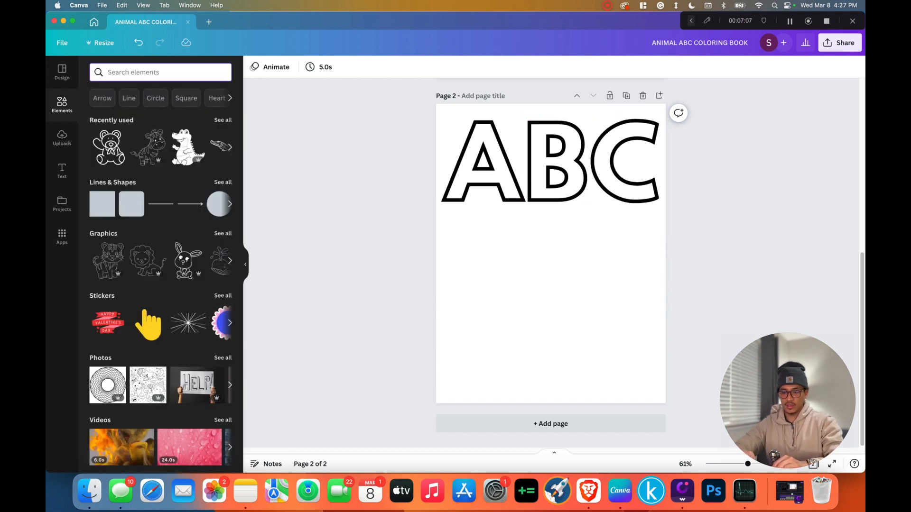
pyautogui.write('alli')
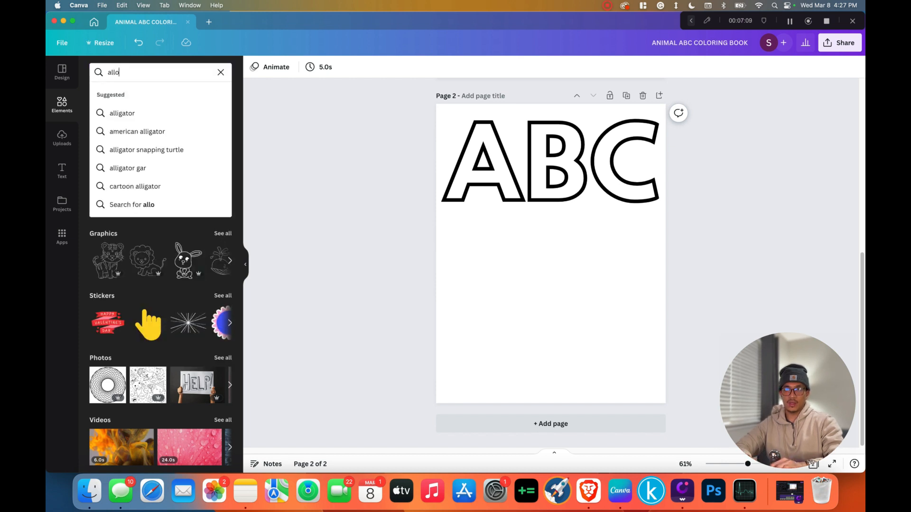
pyautogui.write('ga')
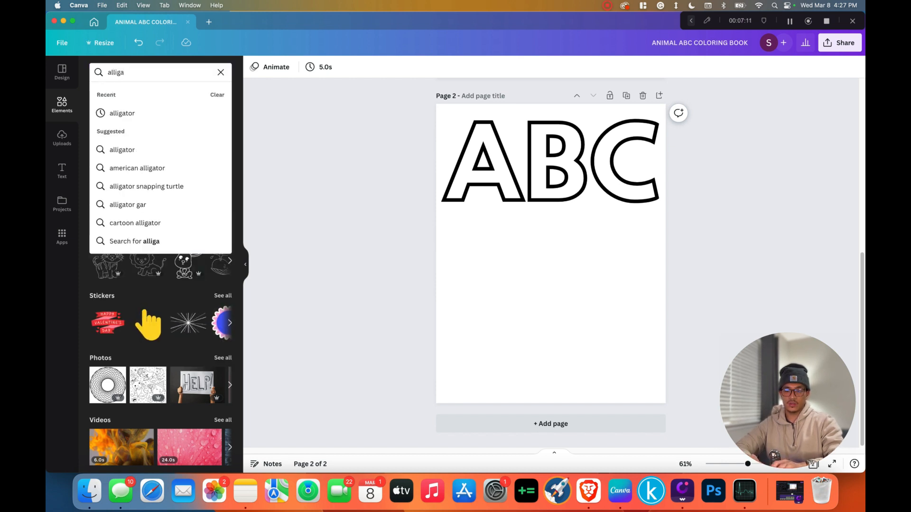
pyautogui.write('tor')
pyautogui.press('Return')
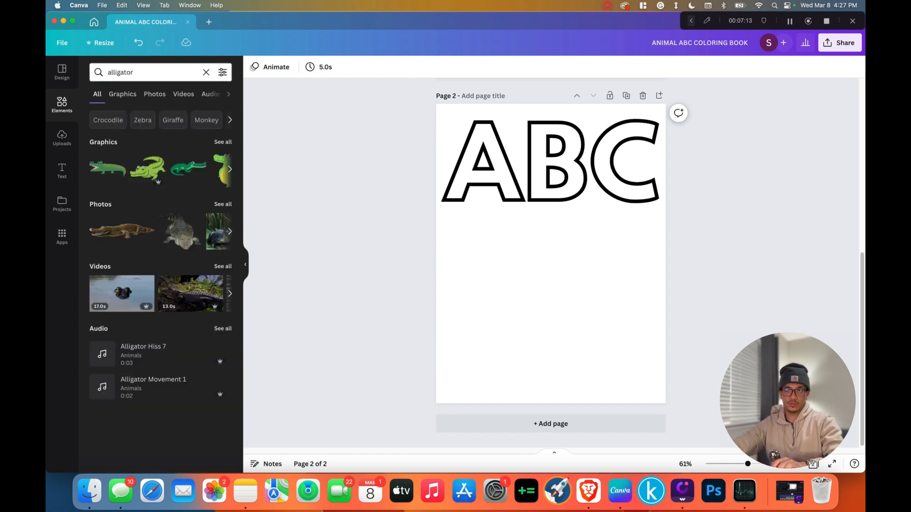
pyautogui.click(122, 94)
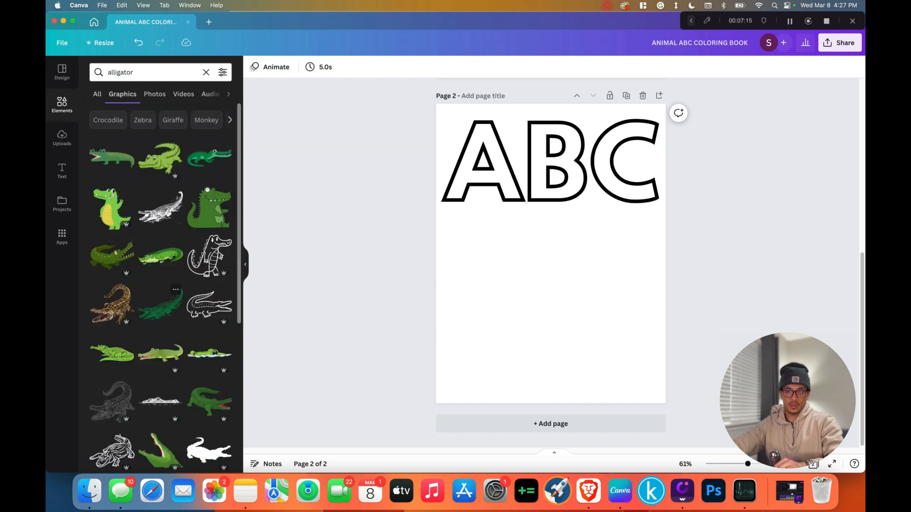
pyautogui.scroll(-10, 161, 294)
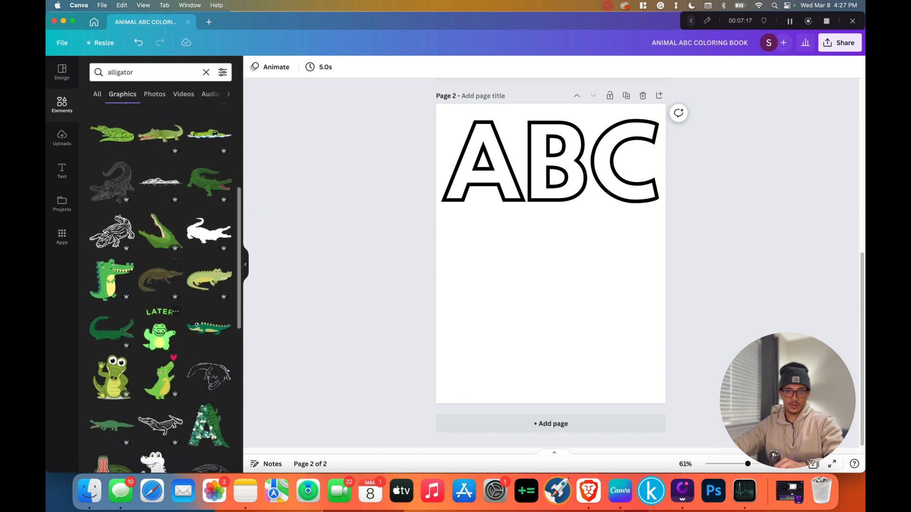
pyautogui.scroll(-3, 161, 327)
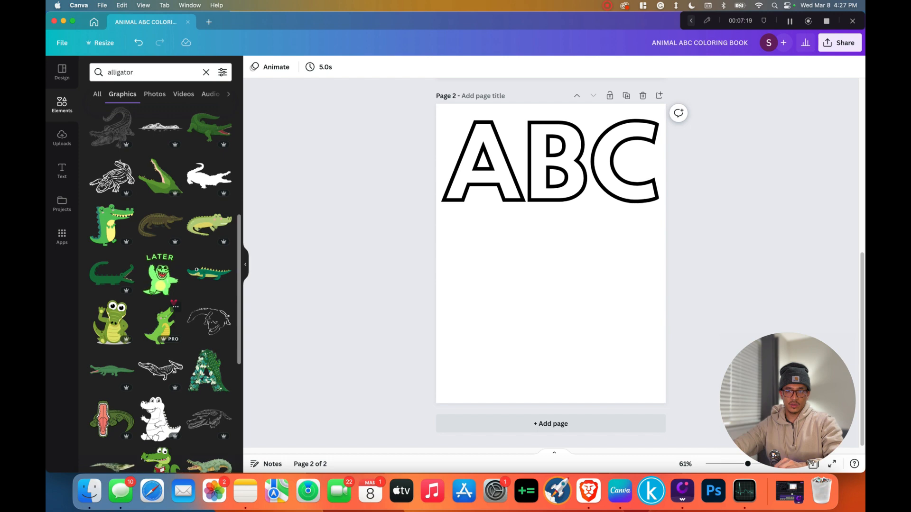
pyautogui.scroll(12, 161, 408)
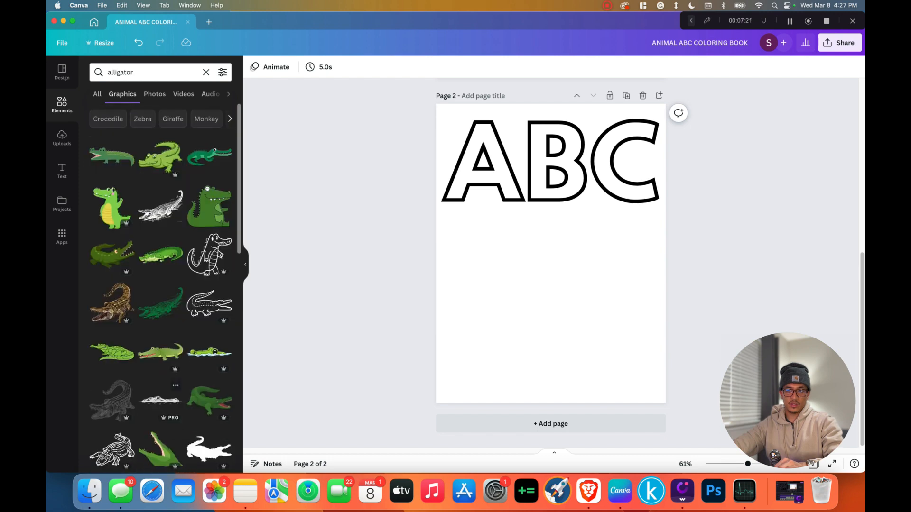
pyautogui.scroll(-15, 161, 332)
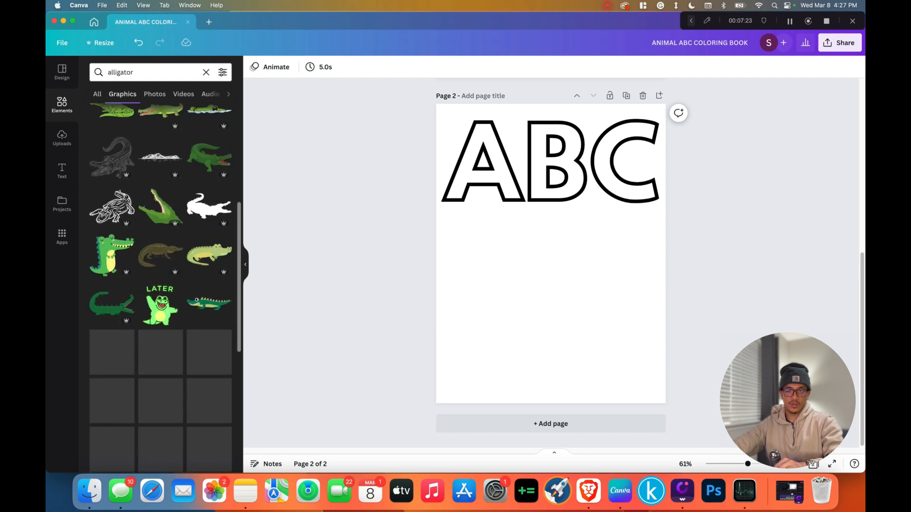
pyautogui.scroll(-1, 160, 373)
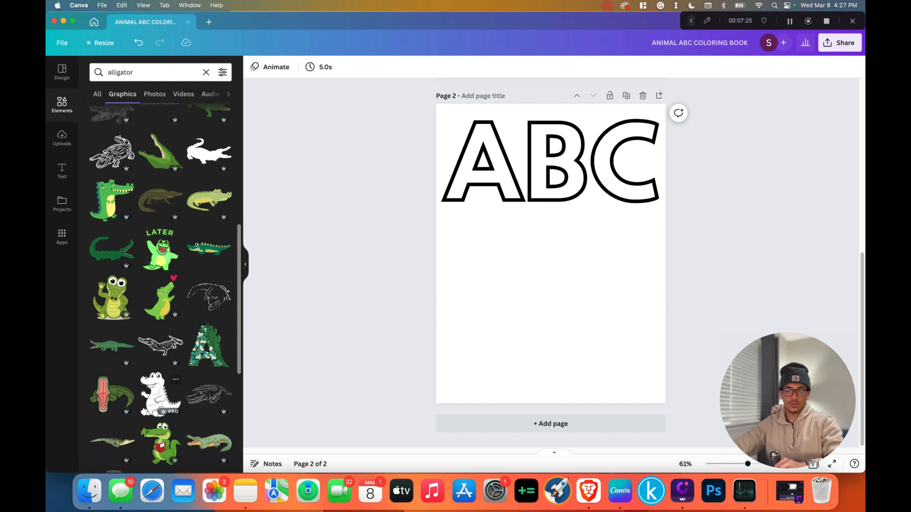
pyautogui.click(160, 393)
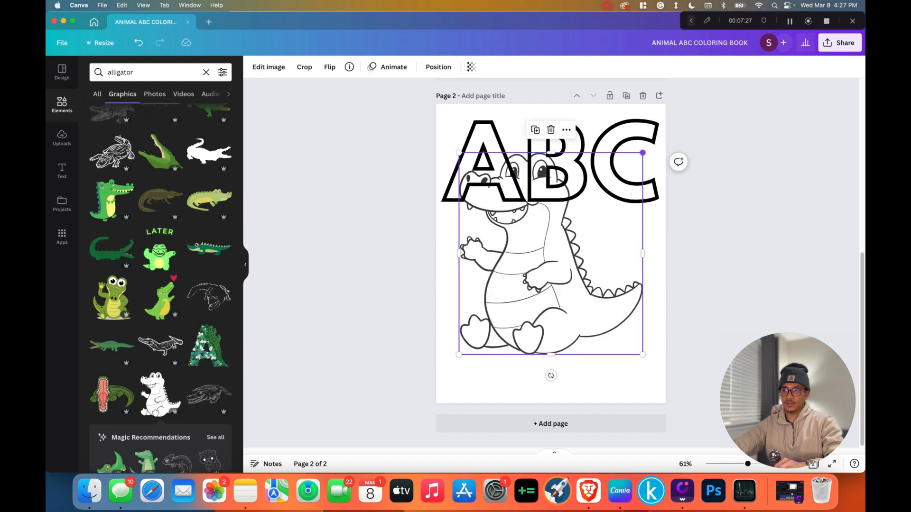
# Shrink the alligator to roughly the width of the letter A and position it directly below that letter.
pyautogui.moveTo(642, 152); pyautogui.dragTo(527, 279)
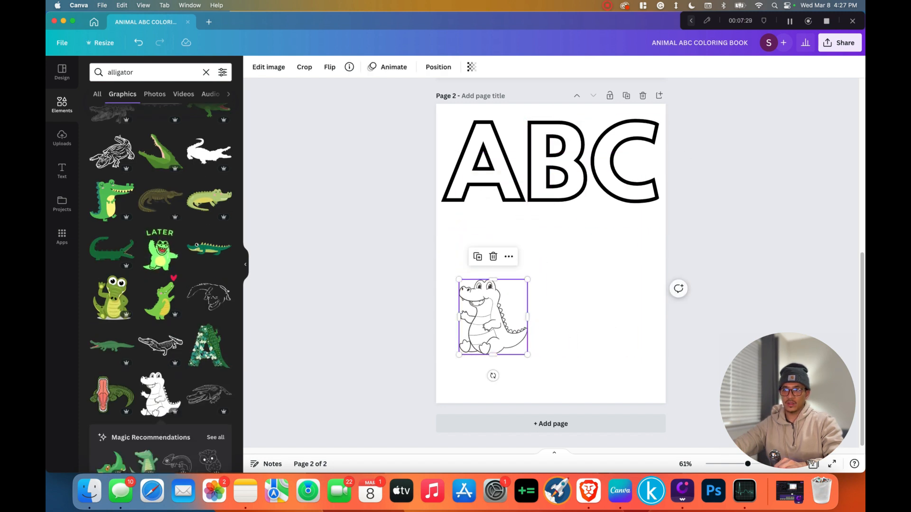
pyautogui.moveTo(493, 317); pyautogui.dragTo(483, 244)
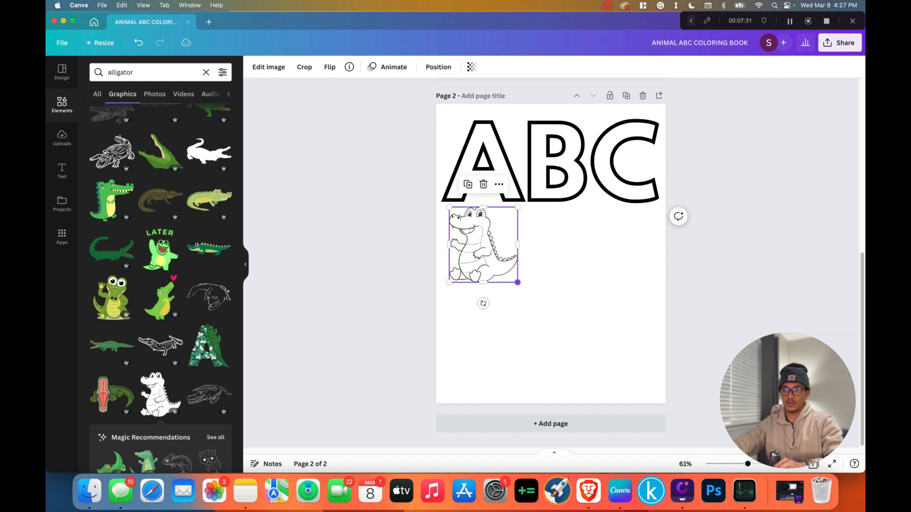
pyautogui.moveTo(518, 282); pyautogui.dragTo(525, 289)
pyautogui.moveTo(487, 248); pyautogui.dragTo(484, 248)
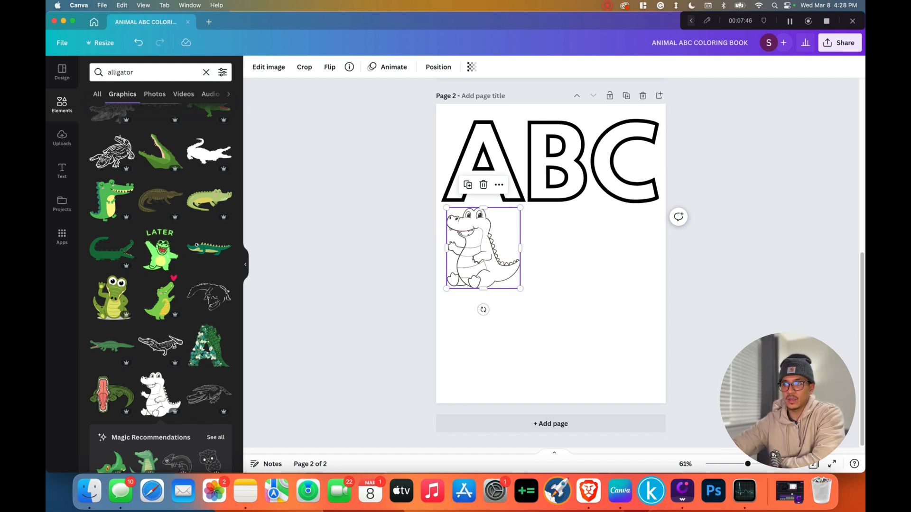
# Set the alligator image's contrast to 100 to darken its outlines, then deselect it.
pyautogui.click(268, 67)
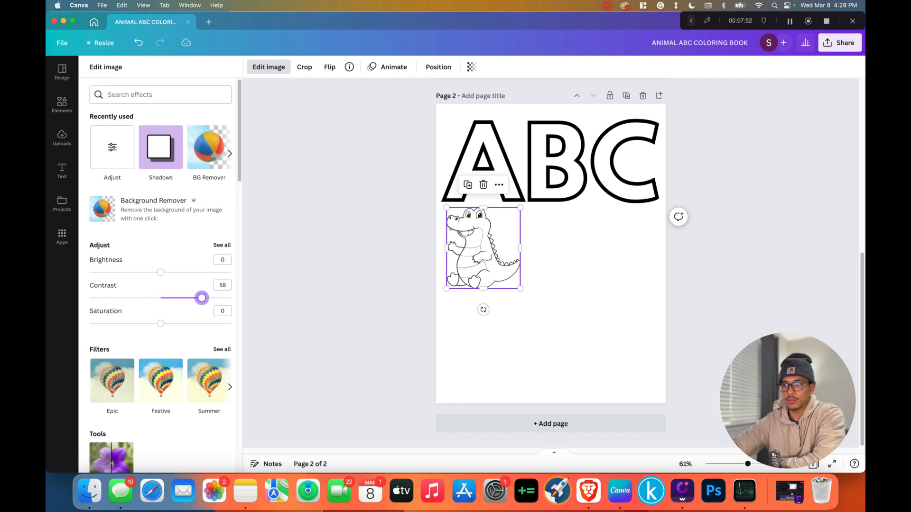
pyautogui.moveTo(231, 298)
pyautogui.mouseDown()
pyautogui.moveTo(122, 297)
pyautogui.moveTo(228, 298)
pyautogui.mouseUp()
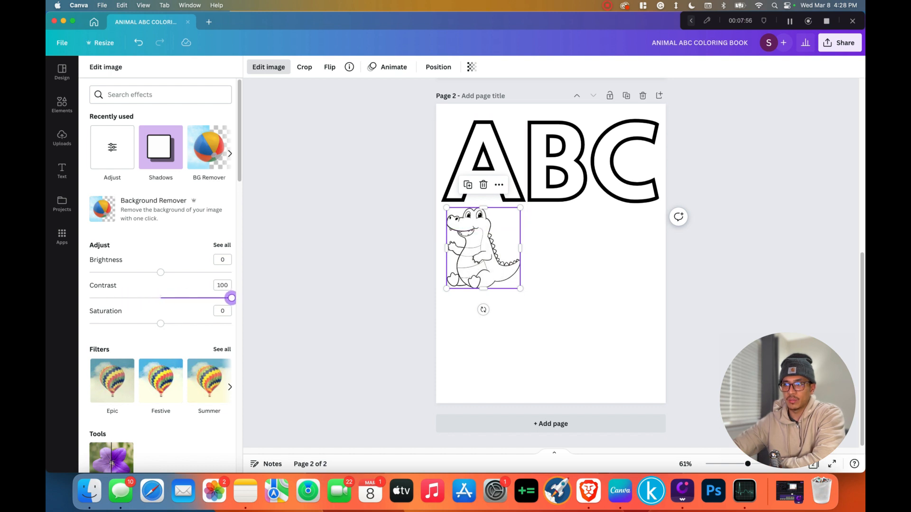
pyautogui.click(572, 280)
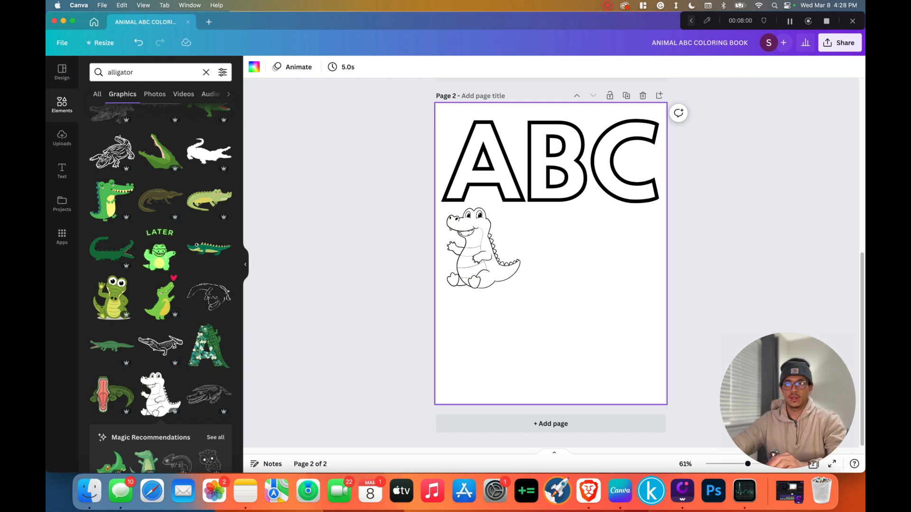
# Search the graphics for "bear" and add the outline drawing of a waving teddy bear with a bow to page 2.
pyautogui.doubleClick(120, 73)
pyautogui.write('bear')
pyautogui.press('Return')
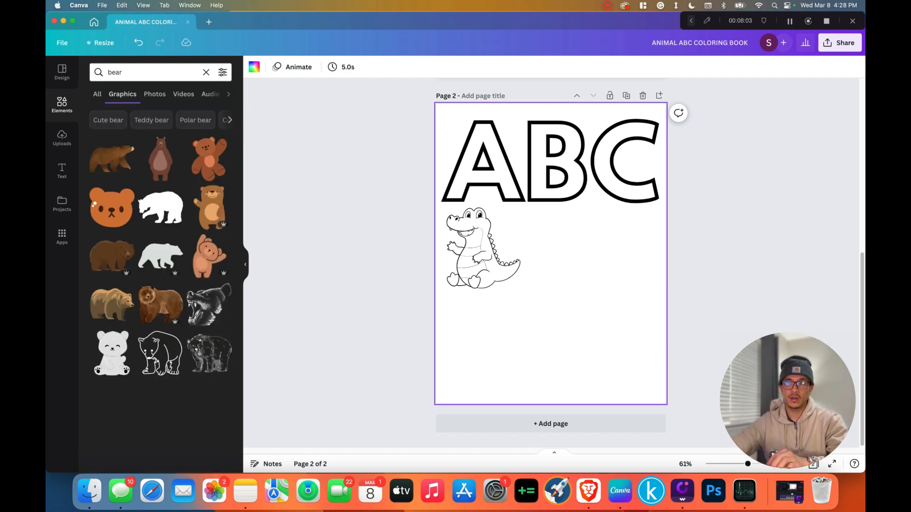
pyautogui.scroll(-10, 161, 284)
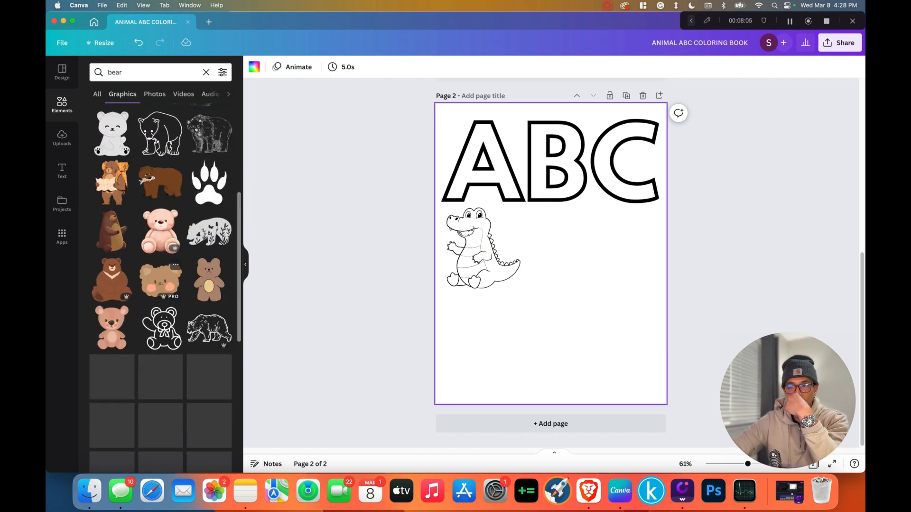
pyautogui.scroll(-10, 160, 285)
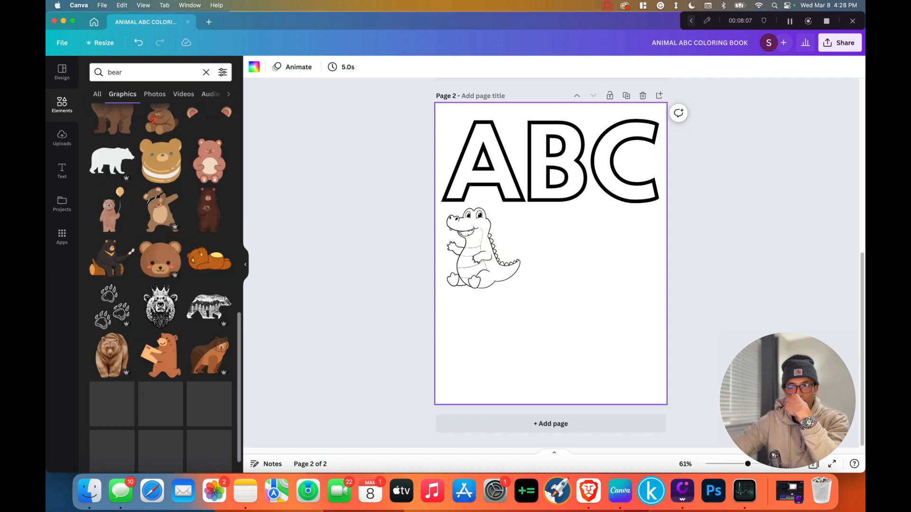
pyautogui.scroll(10, 160, 285)
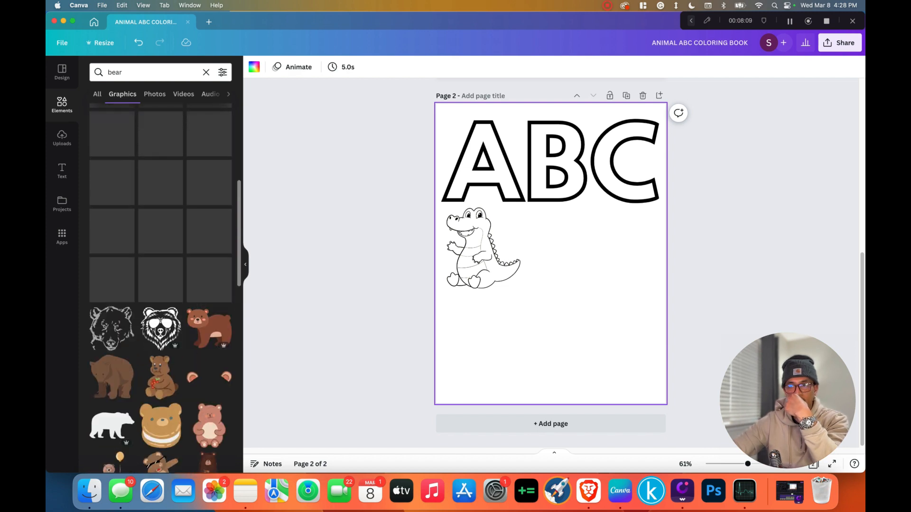
pyautogui.click(162, 280)
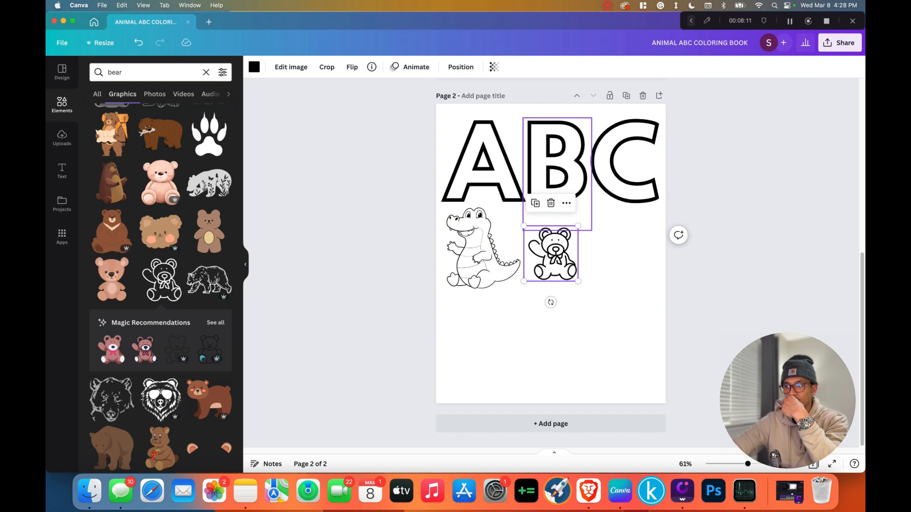
# Enlarge the teddy bear to roughly the alligator's height, position it below the letter B, and deselect it.
pyautogui.moveTo(579, 221); pyautogui.dragTo(600, 203)
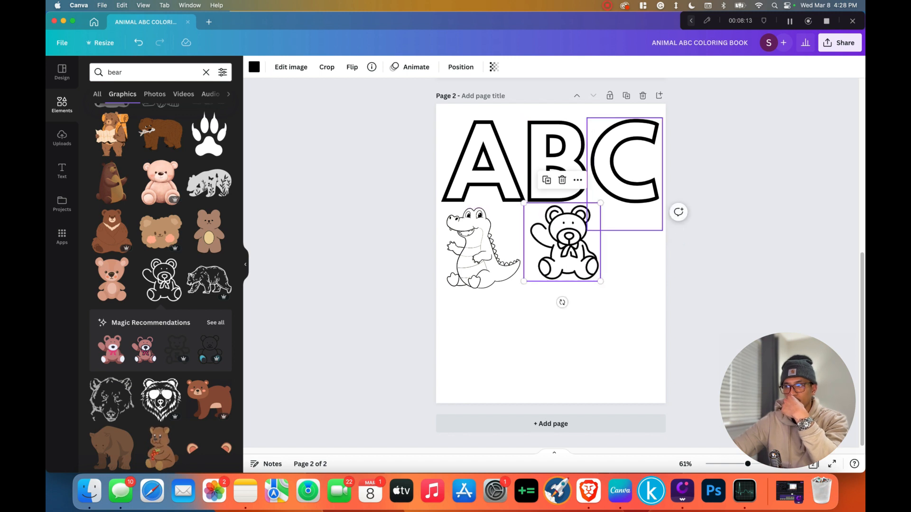
pyautogui.moveTo(564, 244); pyautogui.dragTo(551, 246)
pyautogui.click(616, 247)
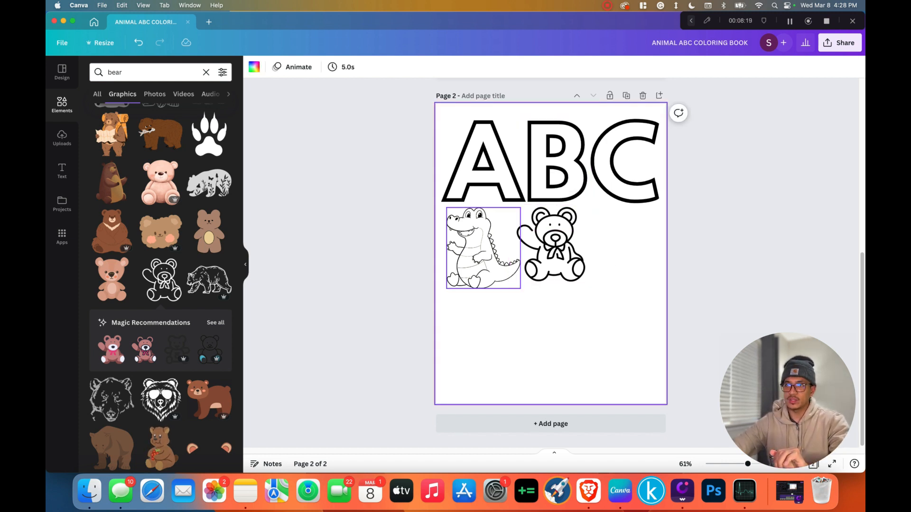
# Search the graphics for "cat" and browse for an outline drawing.
pyautogui.doubleClick(116, 72)
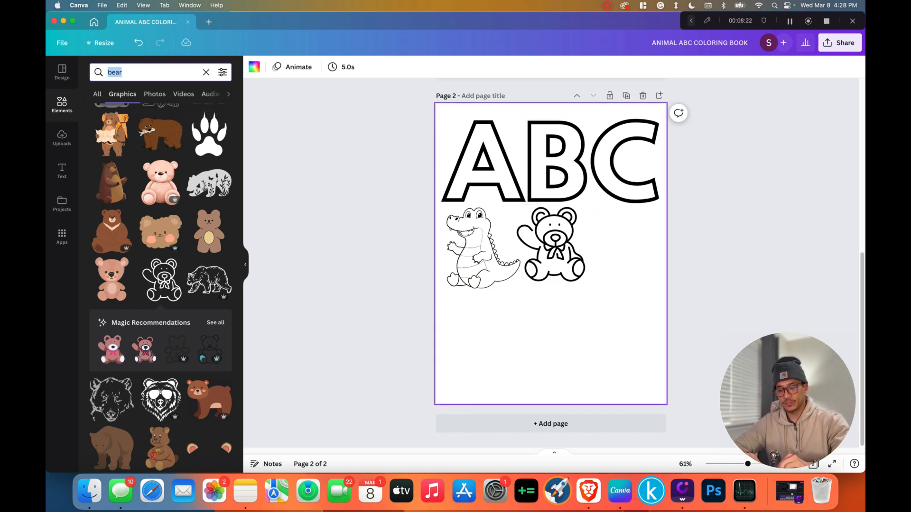
pyautogui.write('cat')
pyautogui.press('Return')
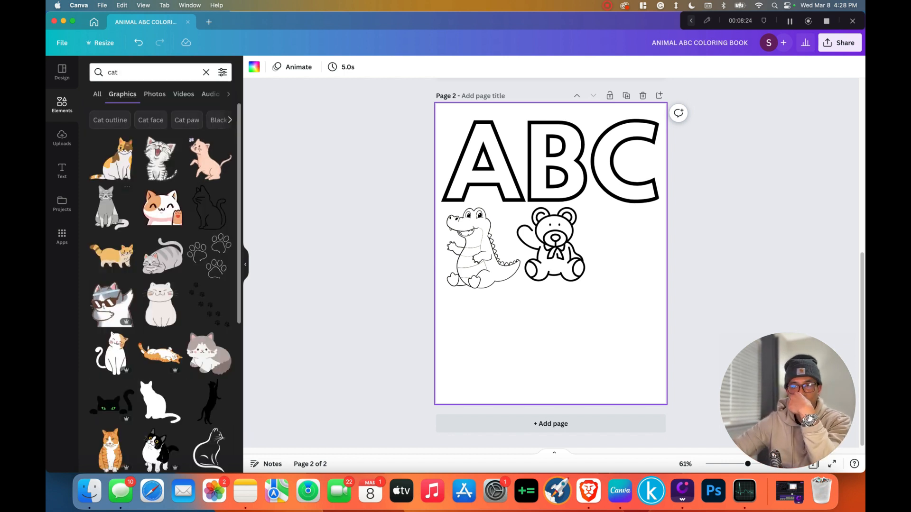
pyautogui.scroll(-10, 161, 285)
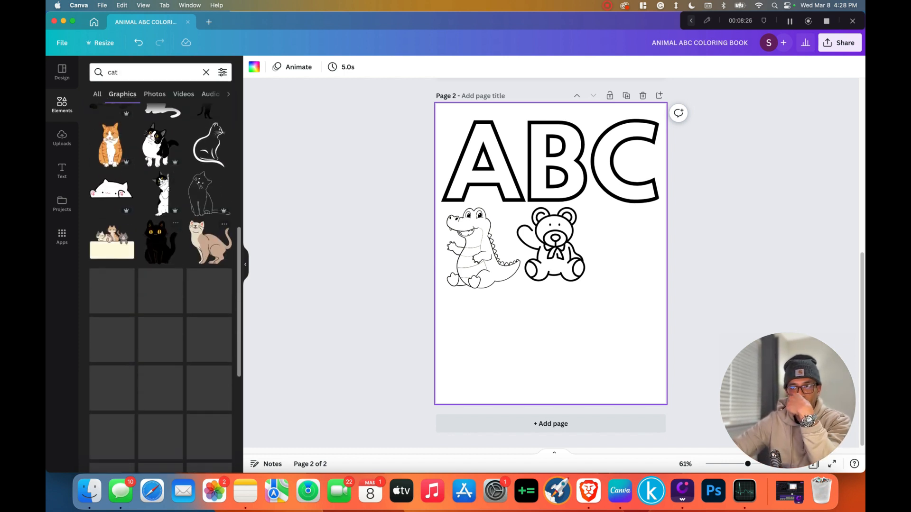
pyautogui.click(204, 192)
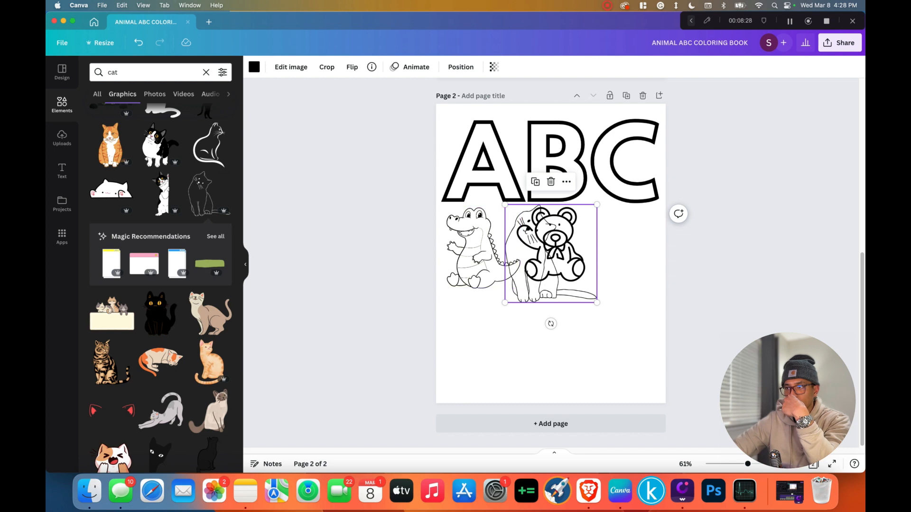
pyautogui.moveTo(550, 265); pyautogui.dragTo(611, 337)
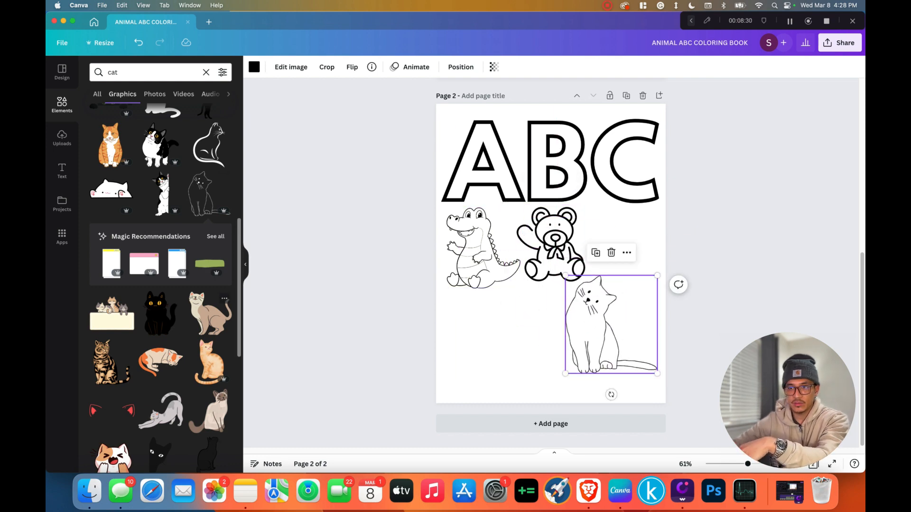
pyautogui.press('Delete')
# Add the outline drawing of a front-facing sitting cat with head stripes, sized to match the other animals, below the letter C.
pyautogui.scroll(-6, 161, 285)
pyautogui.scroll(-10, 161, 284)
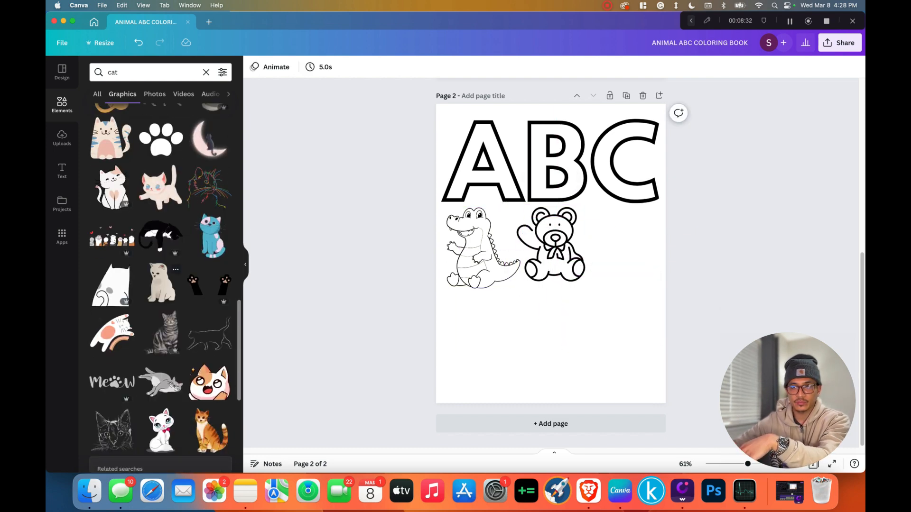
pyautogui.scroll(-10, 161, 285)
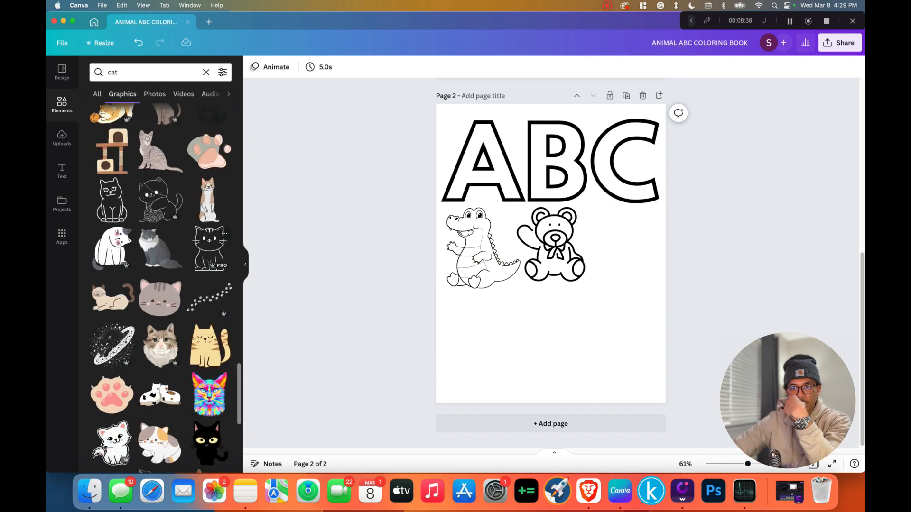
pyautogui.click(209, 247)
pyautogui.moveTo(551, 254); pyautogui.dragTo(587, 341)
pyautogui.moveTo(540, 284); pyautogui.dragTo(570, 315)
pyautogui.moveTo(601, 358); pyautogui.dragTo(623, 250)
# Enlarge the teddy bear slightly and fine-tune the bear's and cat's positions so the three animals line up under their letters.
pyautogui.click(550, 247)
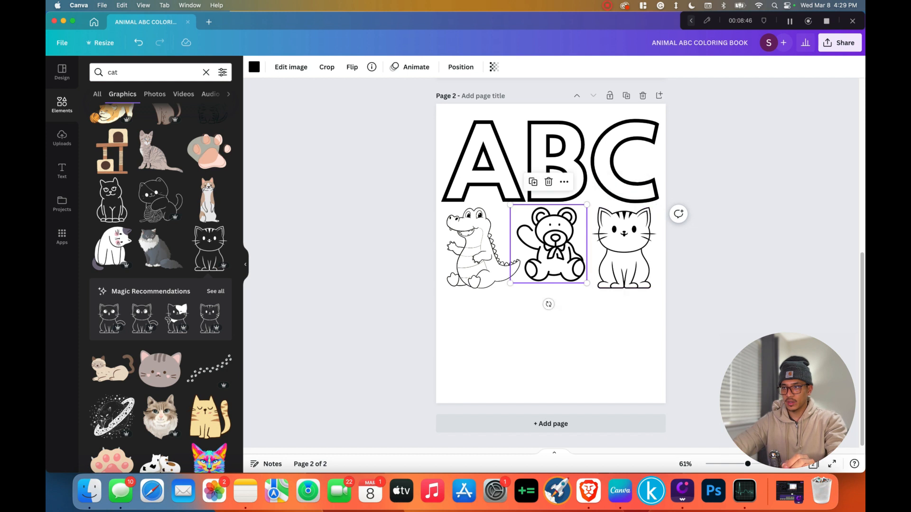
pyautogui.moveTo(587, 283); pyautogui.dragTo(592, 289)
pyautogui.moveTo(550, 246); pyautogui.dragTo(550, 246)
pyautogui.moveTo(624, 248); pyautogui.dragTo(626, 248)
pyautogui.click(551, 346)
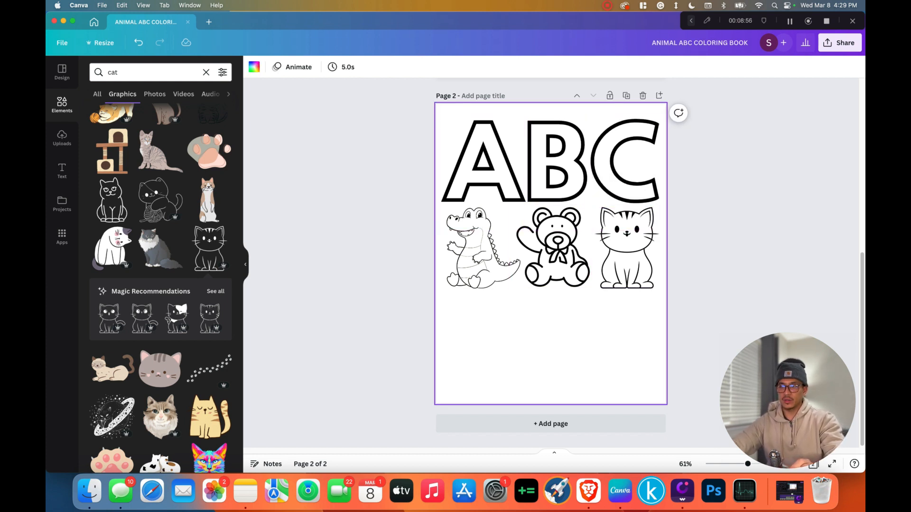
# Add a heading reading "This Book Belongs To:" below the row of animals.
pyautogui.click(61, 171)
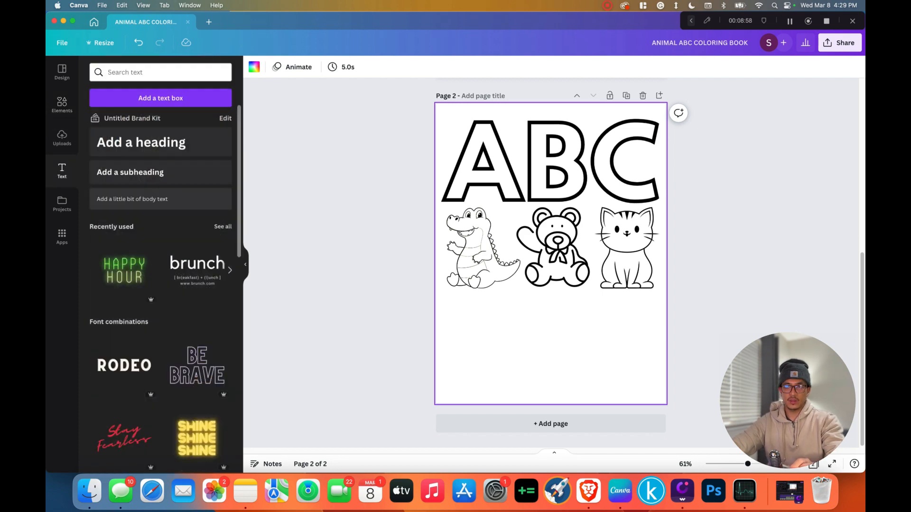
pyautogui.click(140, 142)
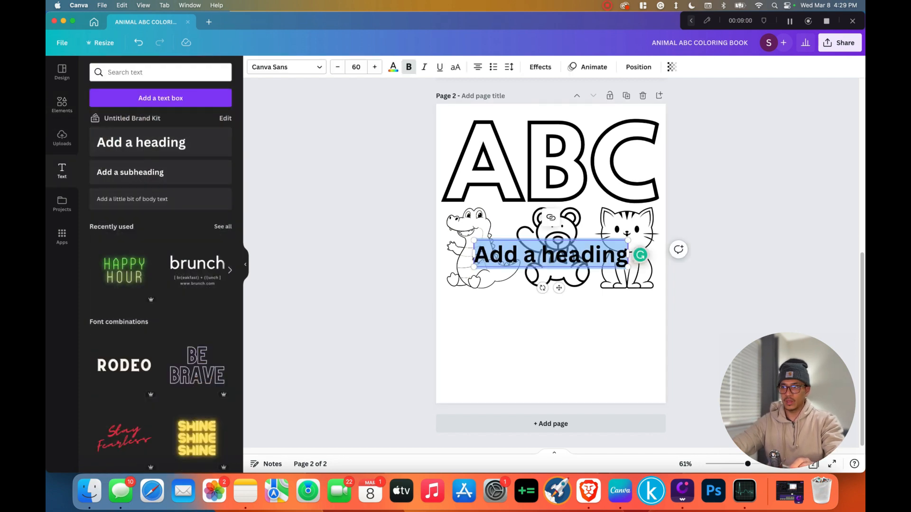
pyautogui.press('Escape')
pyautogui.moveTo(550, 254); pyautogui.dragTo(558, 324)
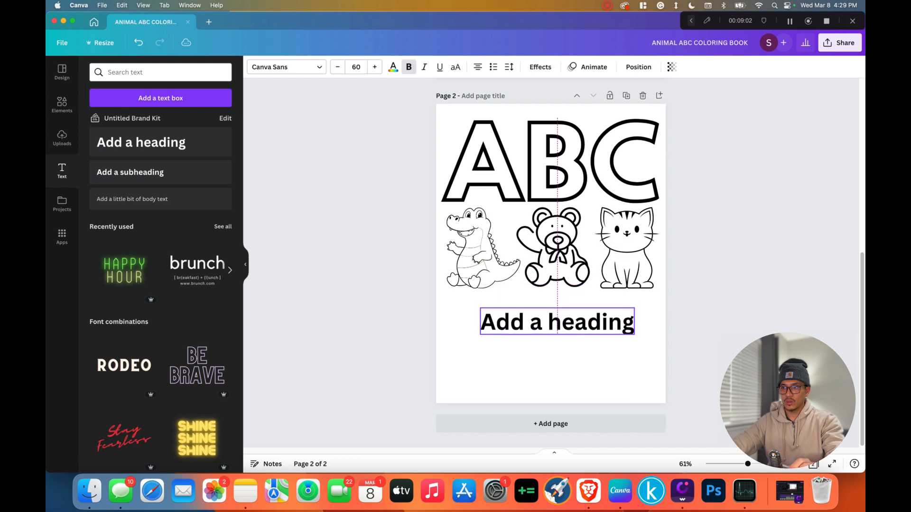
pyautogui.doubleClick(558, 323)
pyautogui.write('Th')
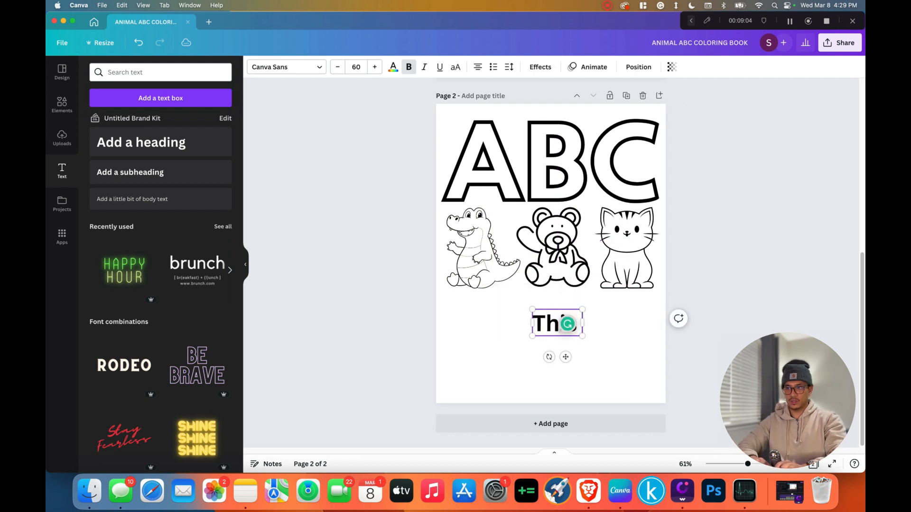
pyautogui.write('is Book Belongs To:')
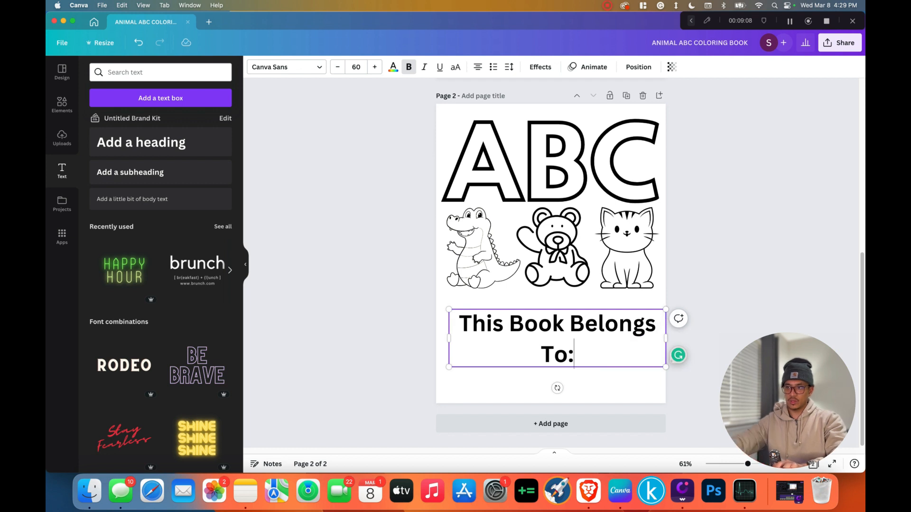
# Scale the heading down to fit on one line and set its font size to 36.
pyautogui.moveTo(666, 309); pyautogui.dragTo(625, 335)
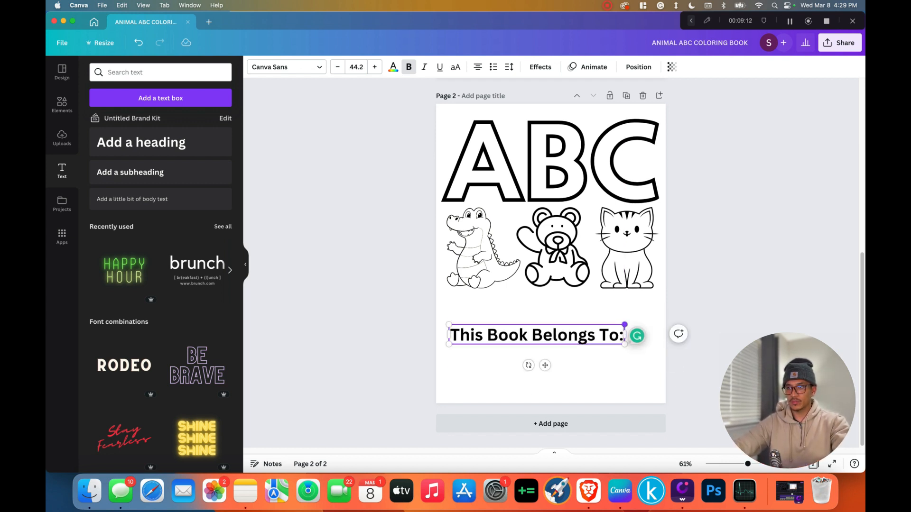
pyautogui.click(356, 67)
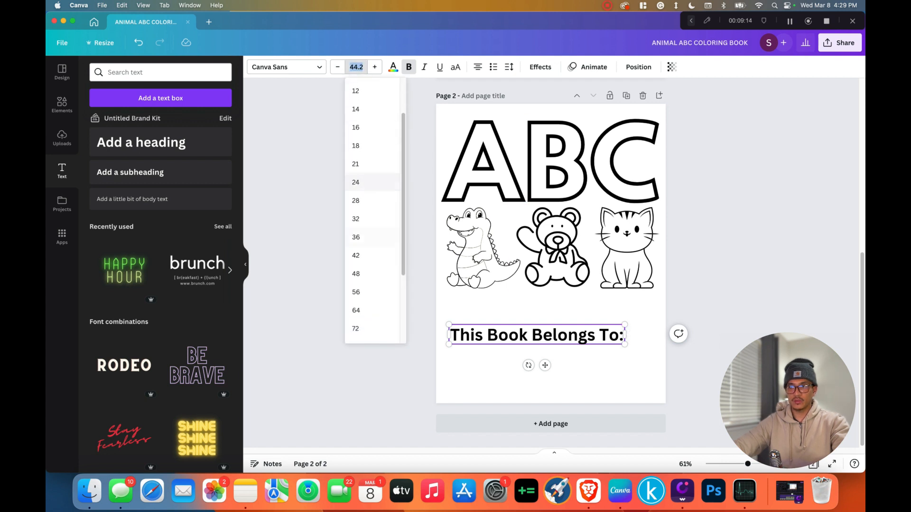
pyautogui.click(355, 255)
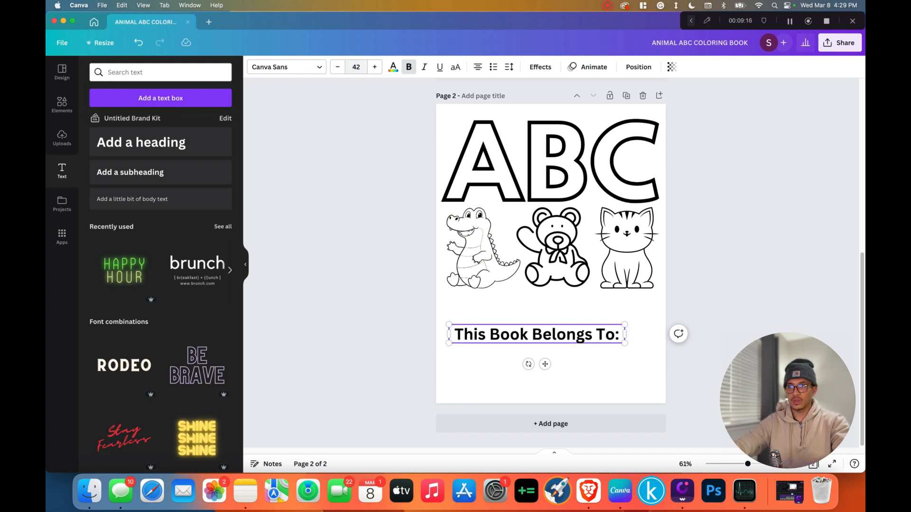
pyautogui.click(355, 67)
pyautogui.click(371, 192)
pyautogui.click(372, 192)
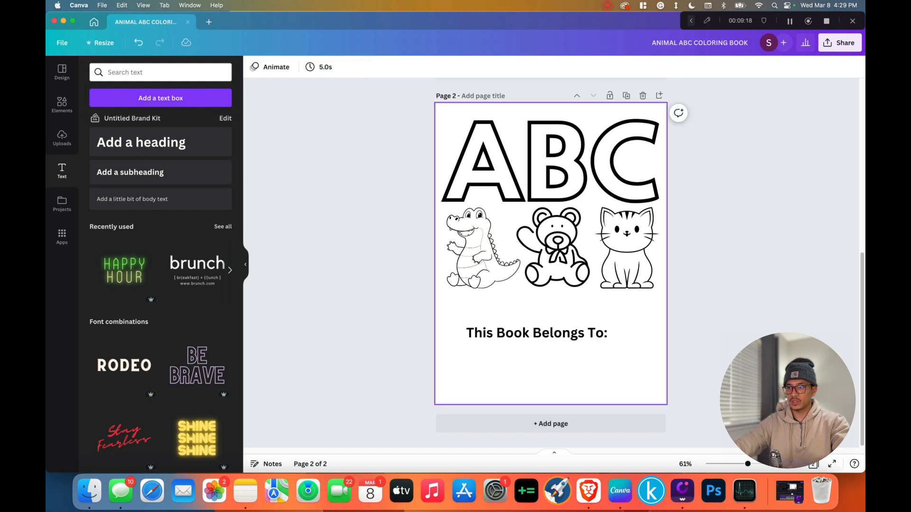
# Center the heading horizontally on the page, move it up closer to the animals, and deselect it.
pyautogui.moveTo(536, 332); pyautogui.dragTo(551, 323)
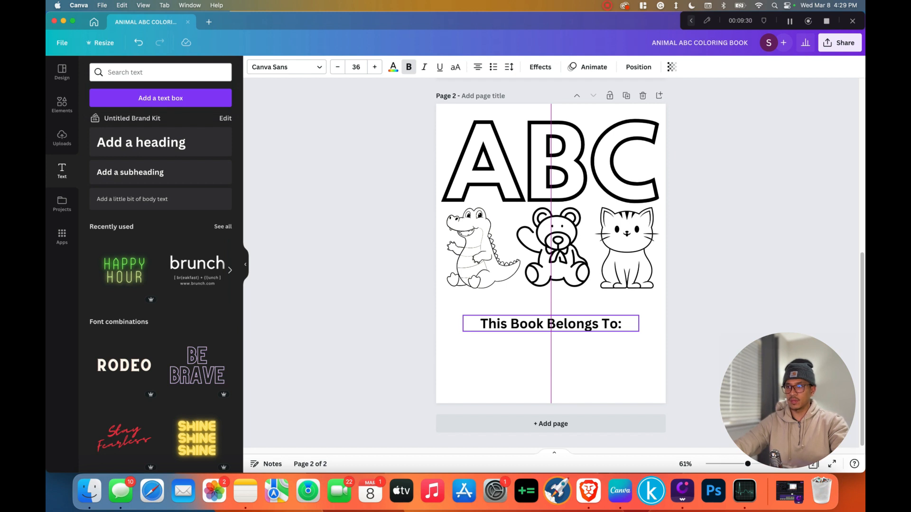
pyautogui.moveTo(550, 324); pyautogui.dragTo(537, 332)
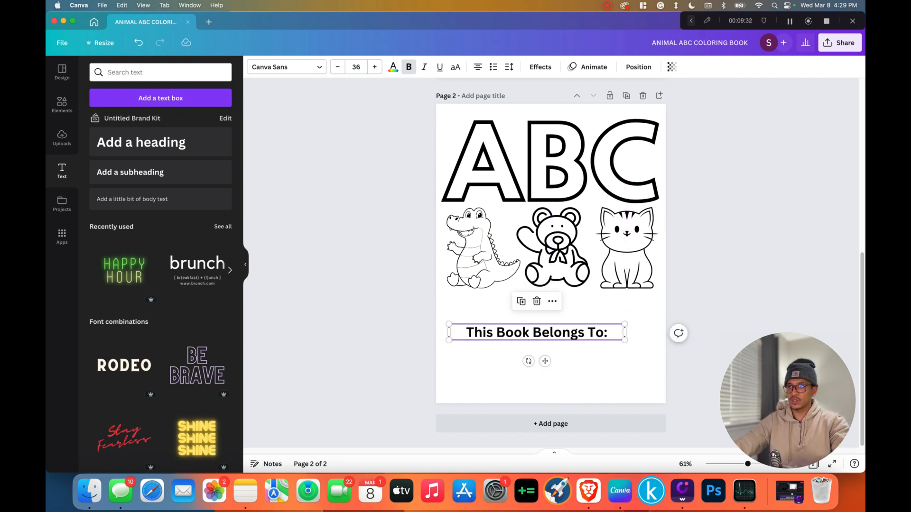
pyautogui.click(639, 67)
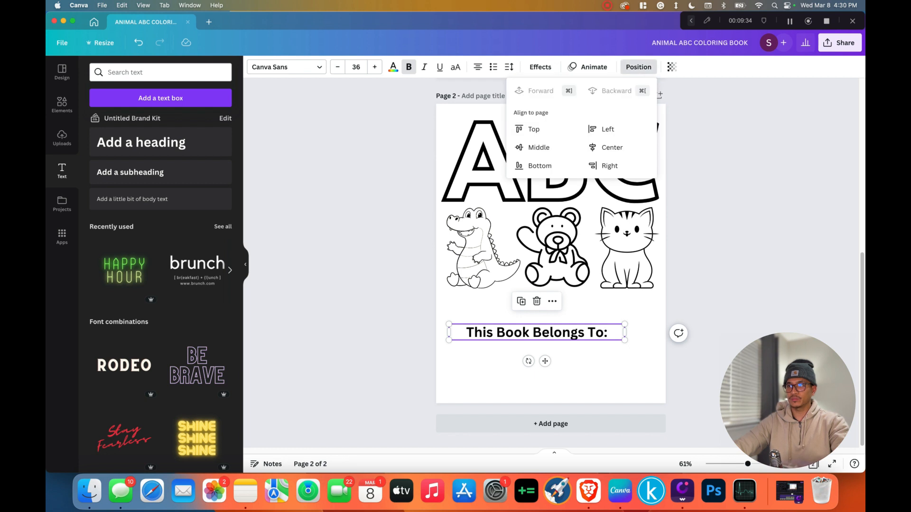
pyautogui.click(612, 148)
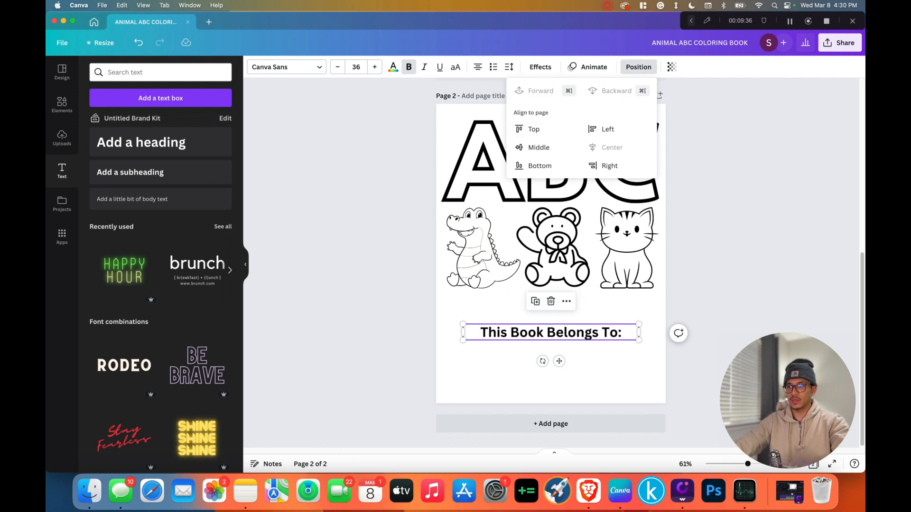
pyautogui.click(508, 303)
pyautogui.moveTo(551, 332); pyautogui.dragTo(551, 318)
pyautogui.click(639, 67)
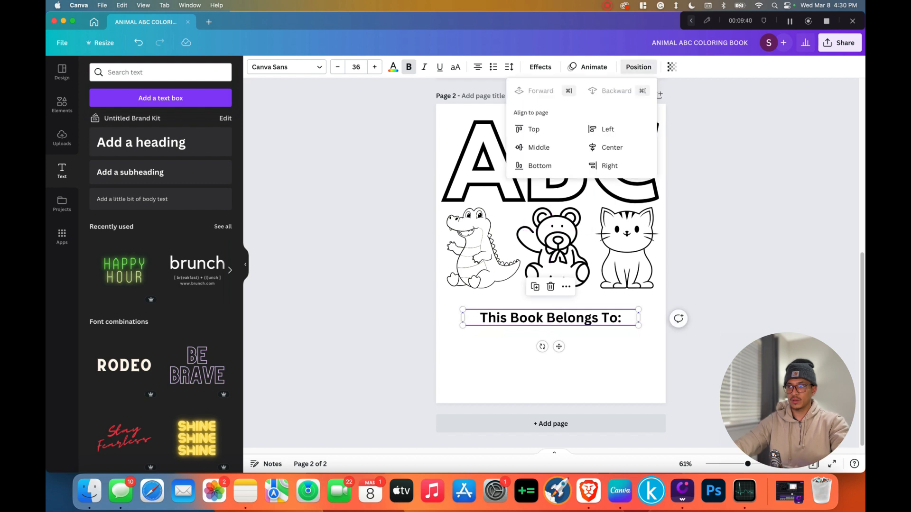
pyautogui.press('Escape')
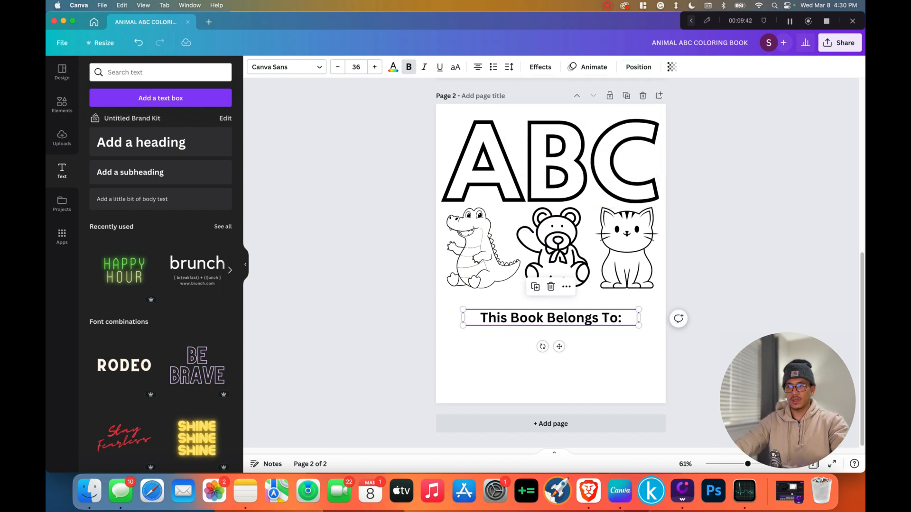
pyautogui.click(551, 361)
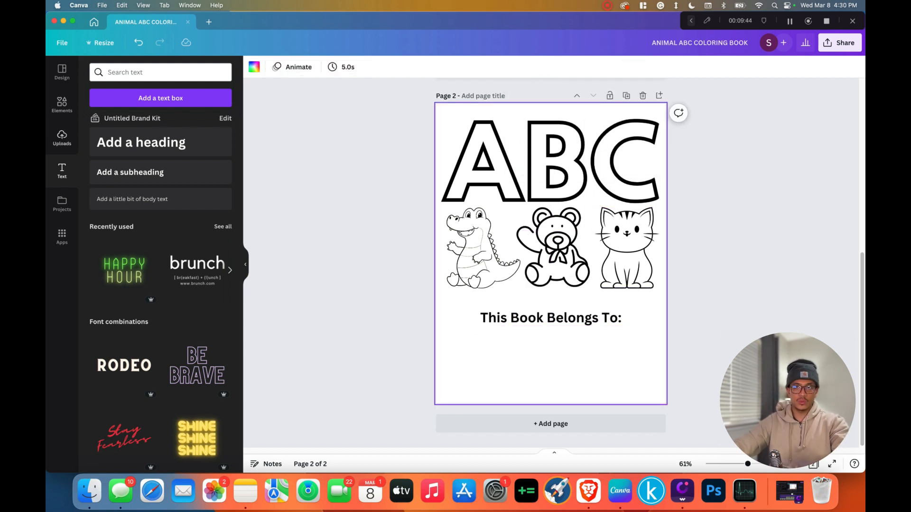
# Search the elements for "line", add the plain straight line, and place it below the "This Book Belongs To:" heading.
pyautogui.click(61, 105)
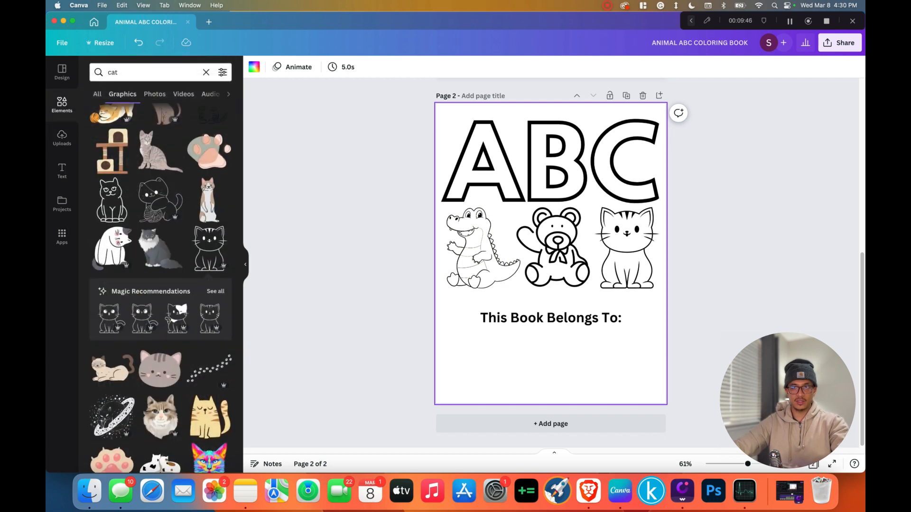
pyautogui.click(206, 72)
pyautogui.write('l')
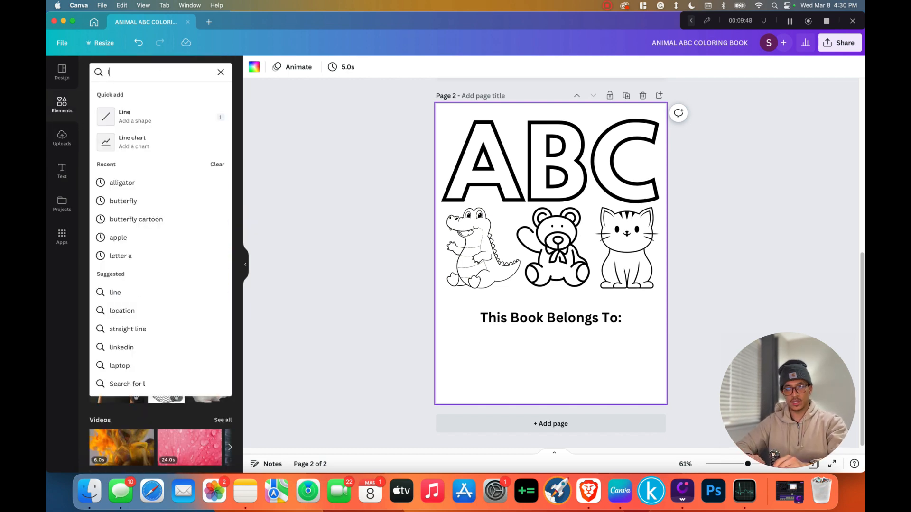
pyautogui.write('ine')
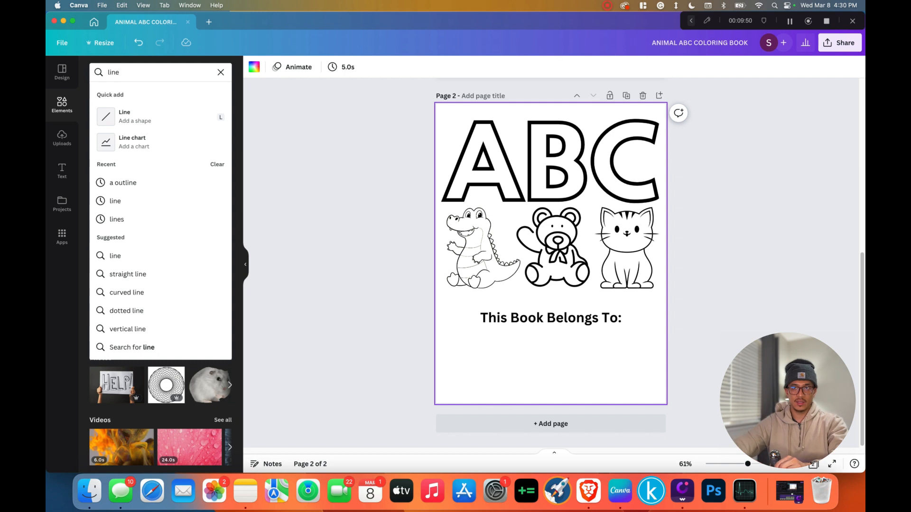
pyautogui.click(115, 201)
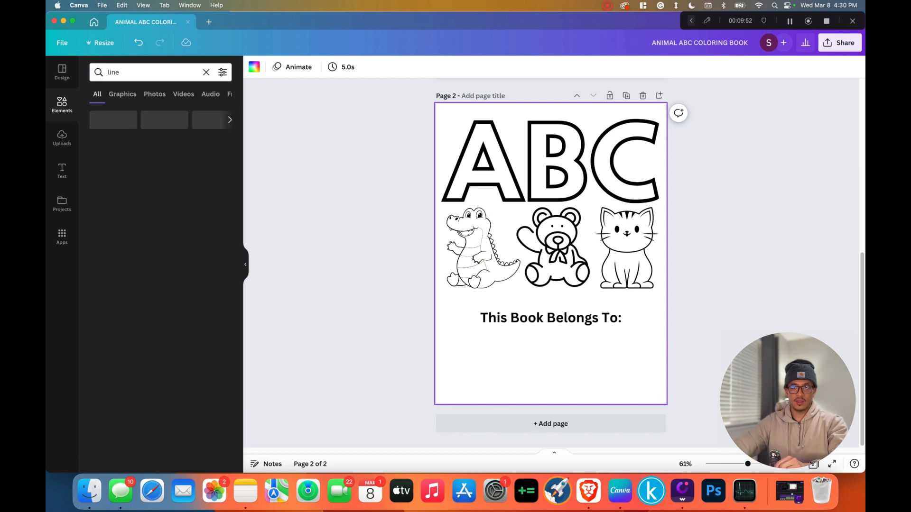
pyautogui.click(102, 164)
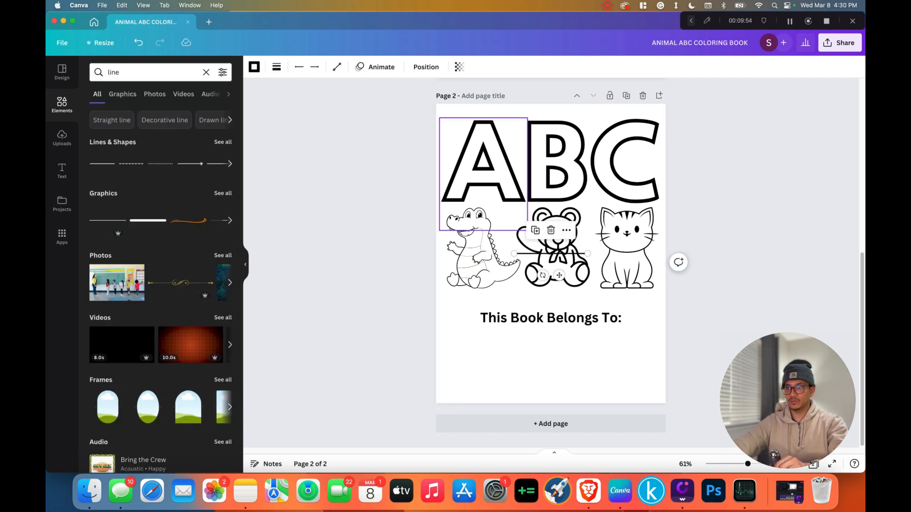
pyautogui.moveTo(550, 253); pyautogui.dragTo(554, 340)
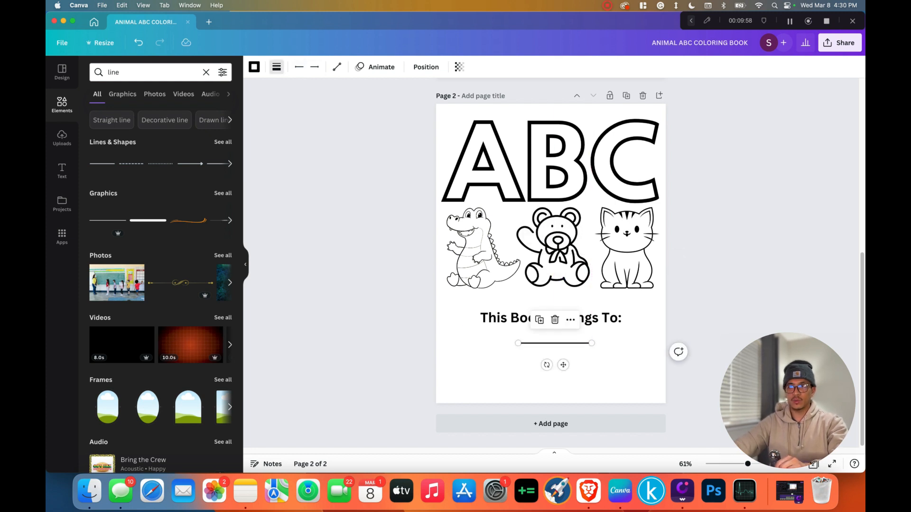
# Set the line's weight to 1 and lengthen it to roughly the width of the heading.
pyautogui.click(276, 66)
pyautogui.moveTo(280, 147); pyautogui.dragTo(277, 148)
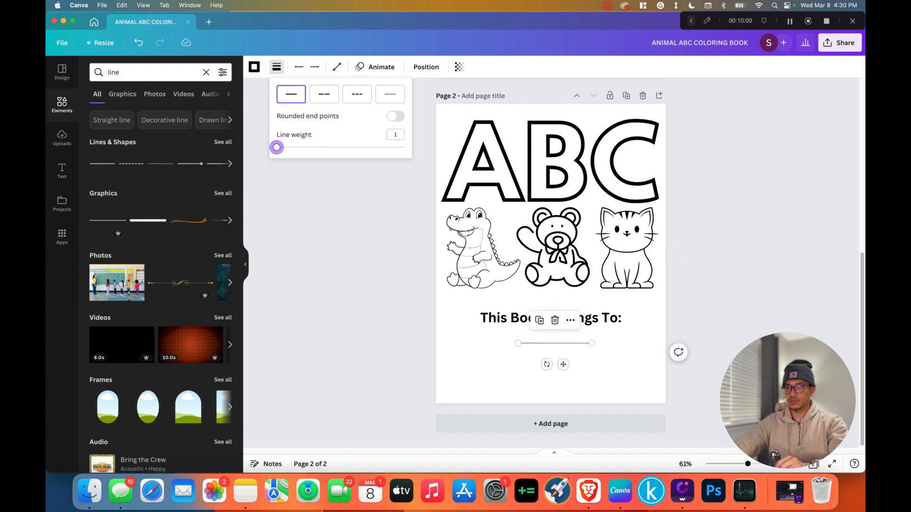
pyautogui.moveTo(554, 343); pyautogui.dragTo(624, 344)
pyautogui.click(636, 363)
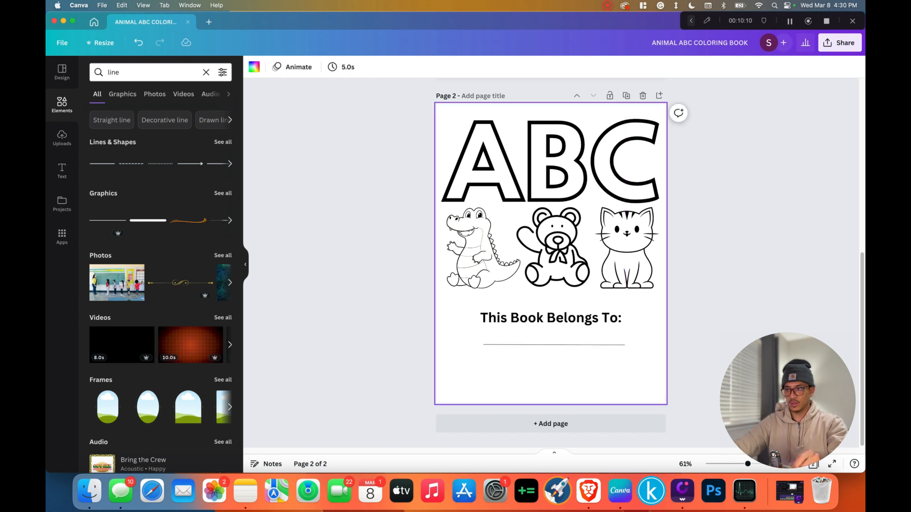
# Keep the line straight and center it horizontally on the page beneath the heading.
pyautogui.click(593, 345)
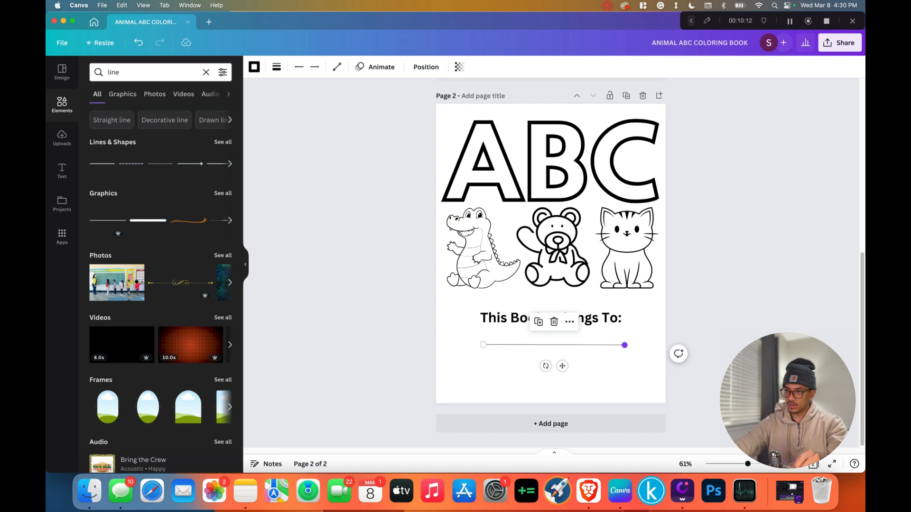
pyautogui.moveTo(624, 345); pyautogui.dragTo(624, 345)
pyautogui.click(636, 362)
pyautogui.click(593, 345)
pyautogui.click(635, 363)
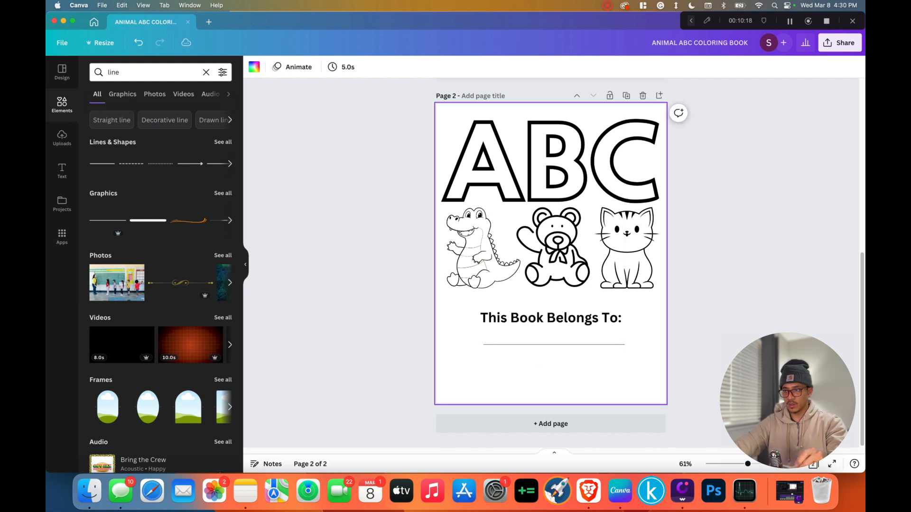
pyautogui.click(593, 345)
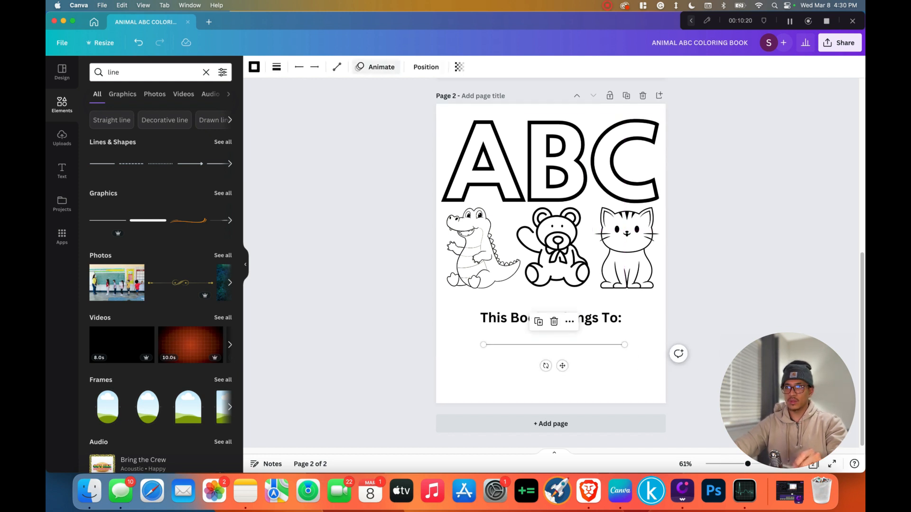
pyautogui.click(426, 67)
pyautogui.click(399, 147)
pyautogui.click(593, 367)
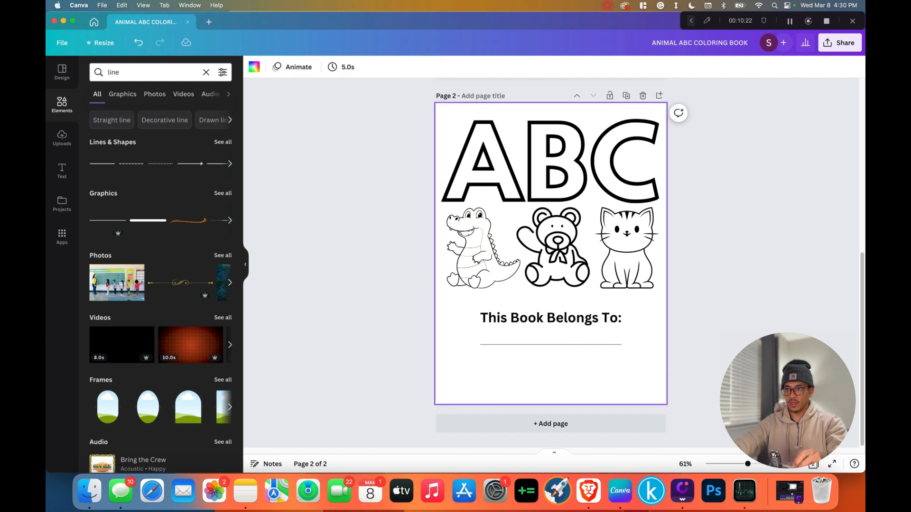
# Duplicate the writing line and place the copy a short distance below the first, centered on the page.
pyautogui.click(569, 345)
pyautogui.press('super+c')
pyautogui.press('super+v')
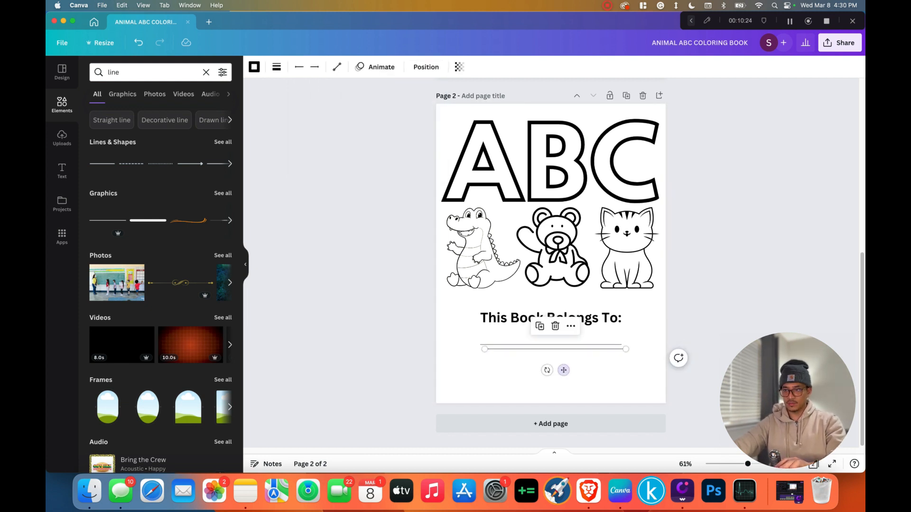
pyautogui.moveTo(564, 370); pyautogui.dragTo(559, 384)
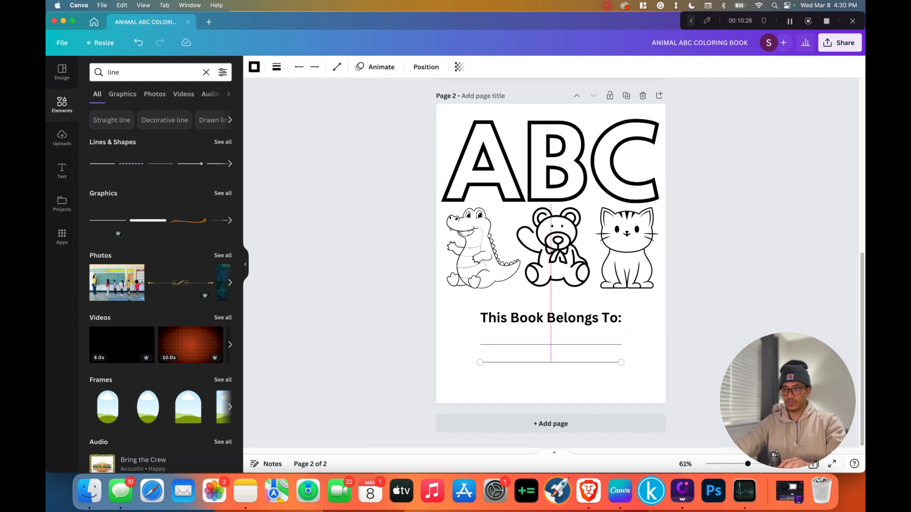
pyautogui.click(560, 384)
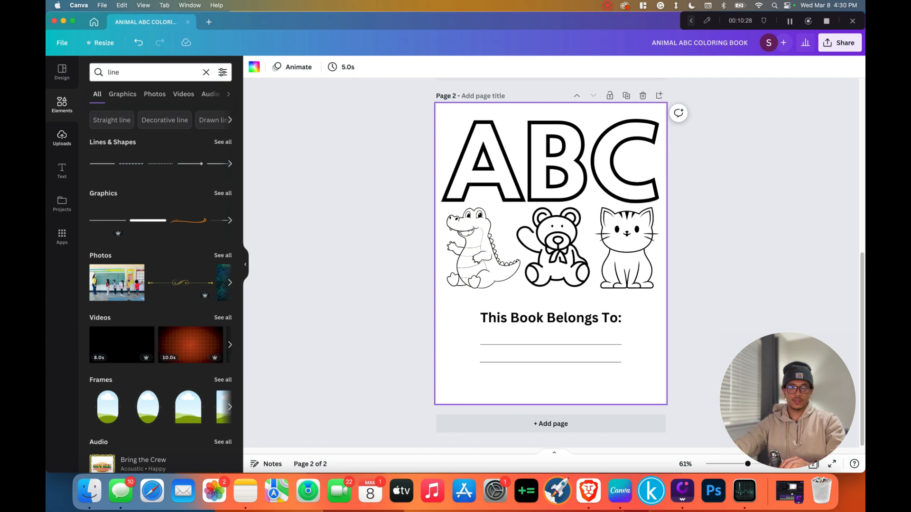
# Search the elements for "box" and add the plain light gray square graphic to page 2.
pyautogui.click(62, 104)
pyautogui.click(147, 72)
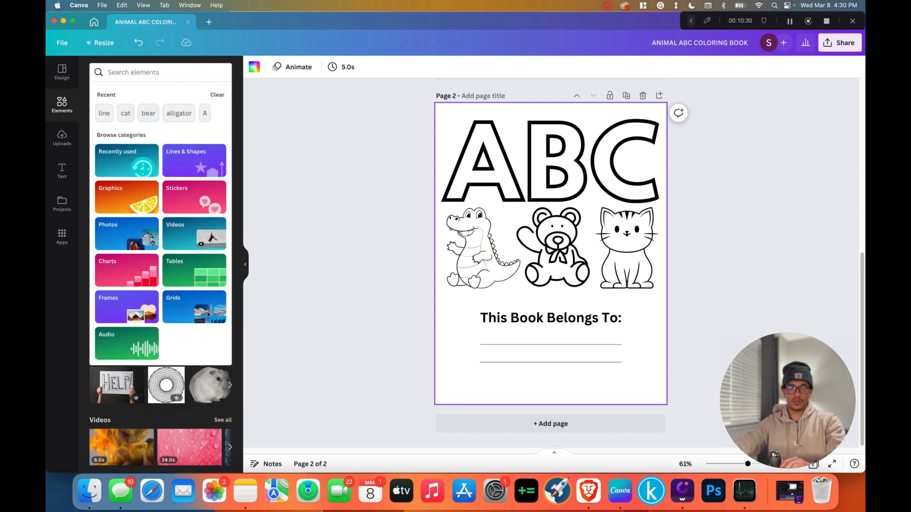
pyautogui.click(108, 198)
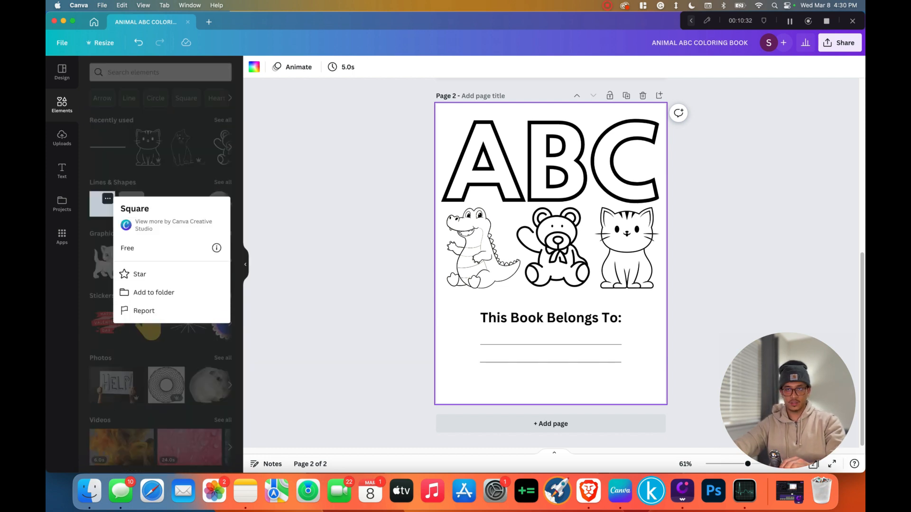
pyautogui.press('Escape')
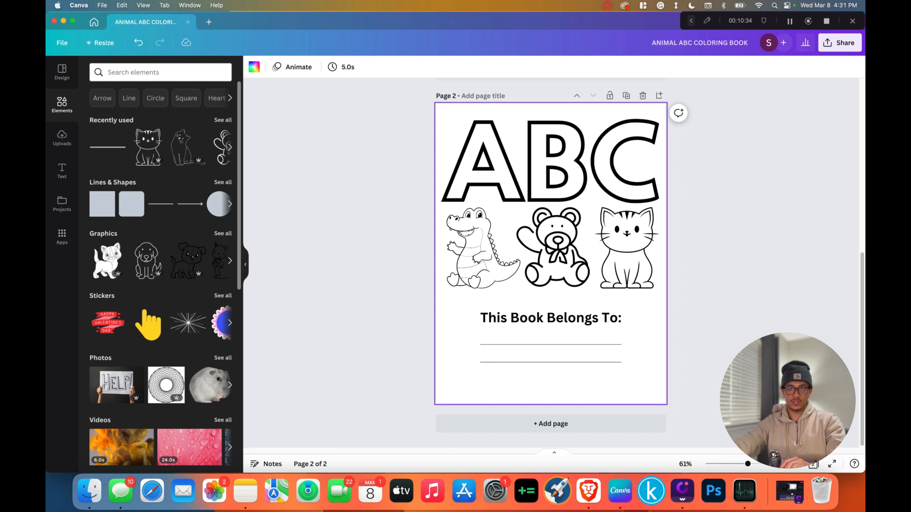
pyautogui.click(147, 72)
pyautogui.write('bo')
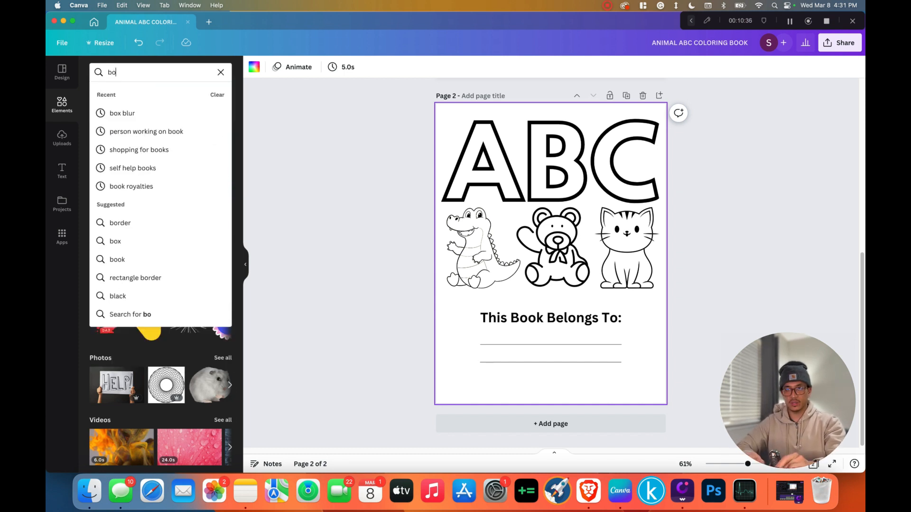
pyautogui.write('x')
pyautogui.press('Return')
pyautogui.click(108, 171)
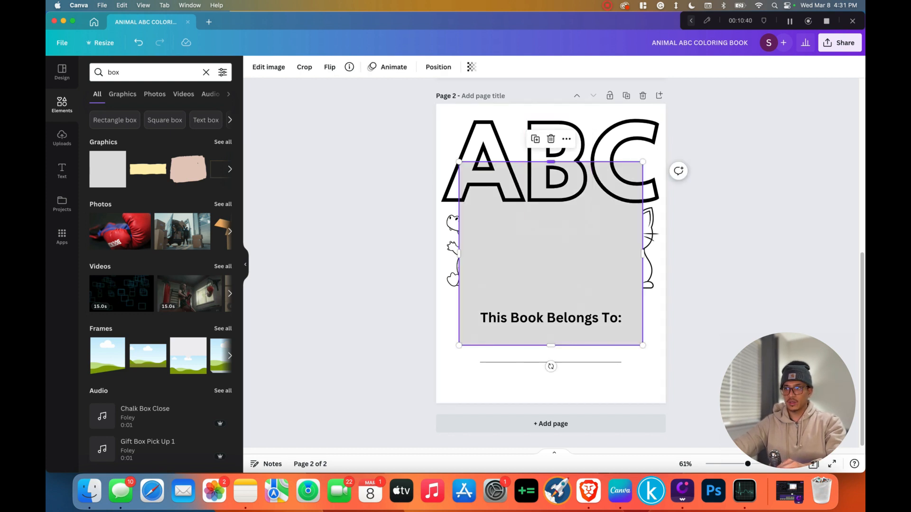
# Resize the gray box to frame the heading and both lines, and send it to the back.
pyautogui.moveTo(551, 161); pyautogui.dragTo(551, 295)
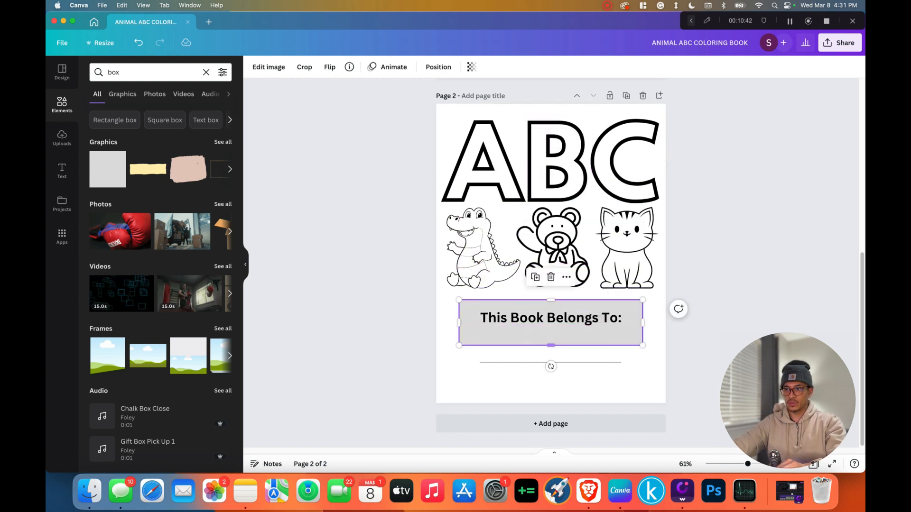
pyautogui.moveTo(551, 346); pyautogui.dragTo(550, 380)
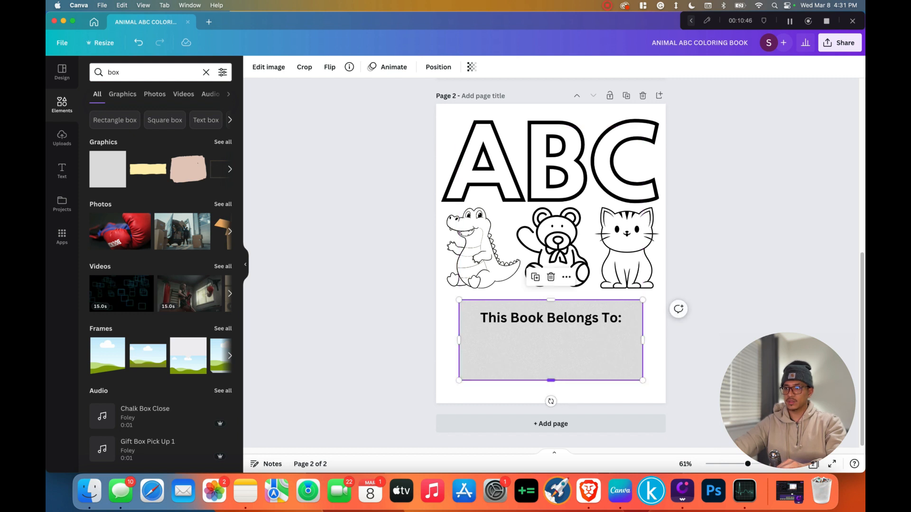
pyautogui.click(437, 66)
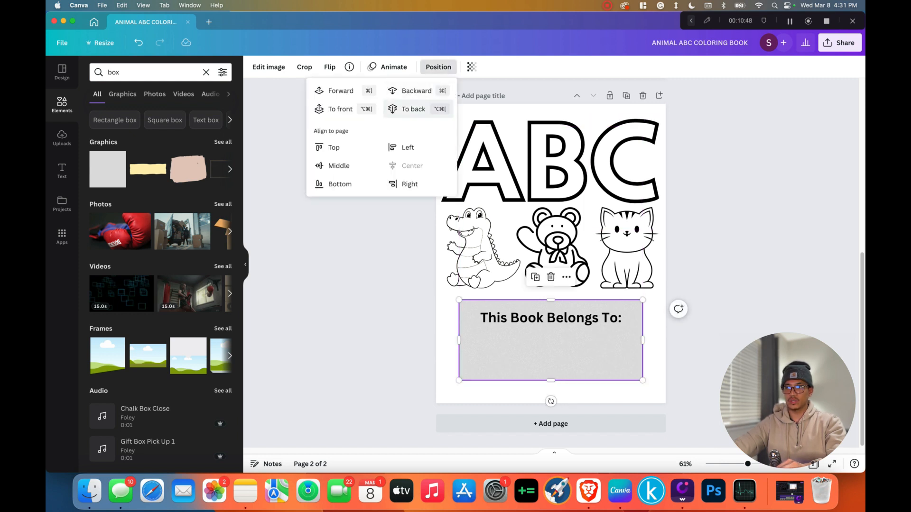
pyautogui.click(413, 108)
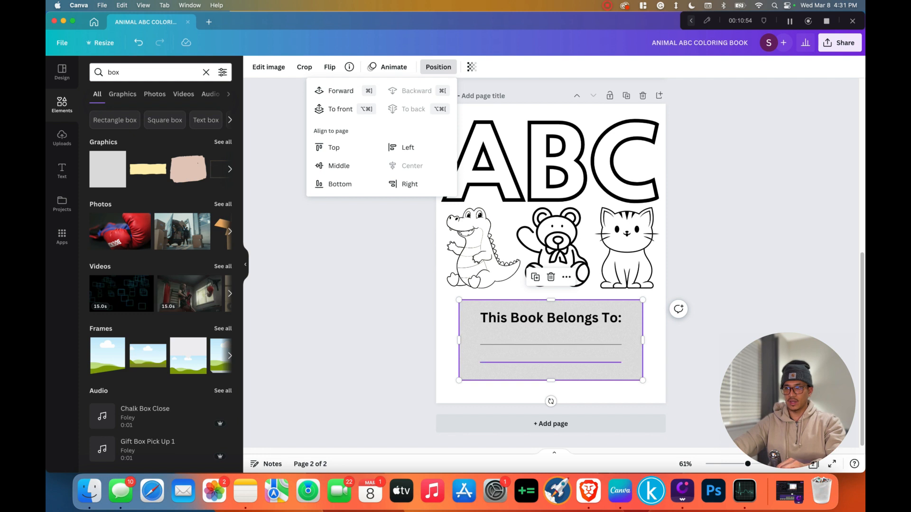
pyautogui.press('Escape')
pyautogui.press('Escape')
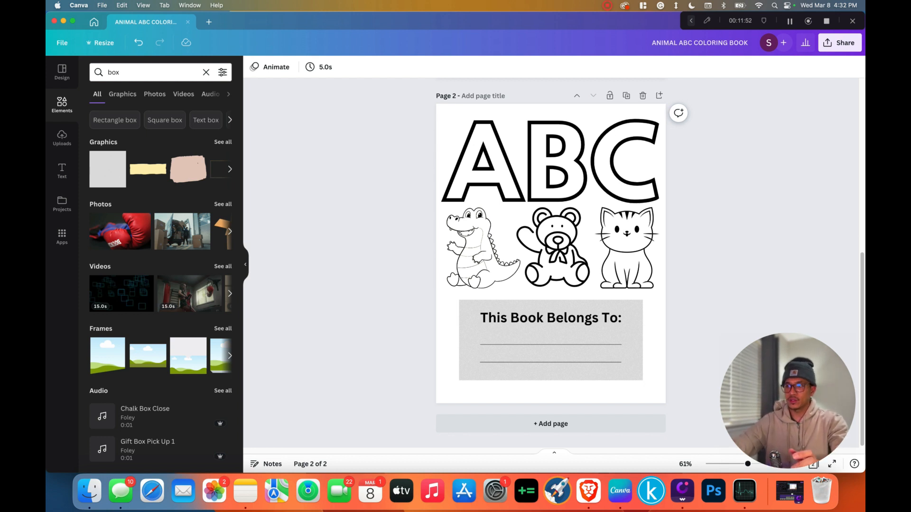
# Add a third page and paste a copy of page 2's outlined letter A onto it.
pyautogui.click(550, 423)
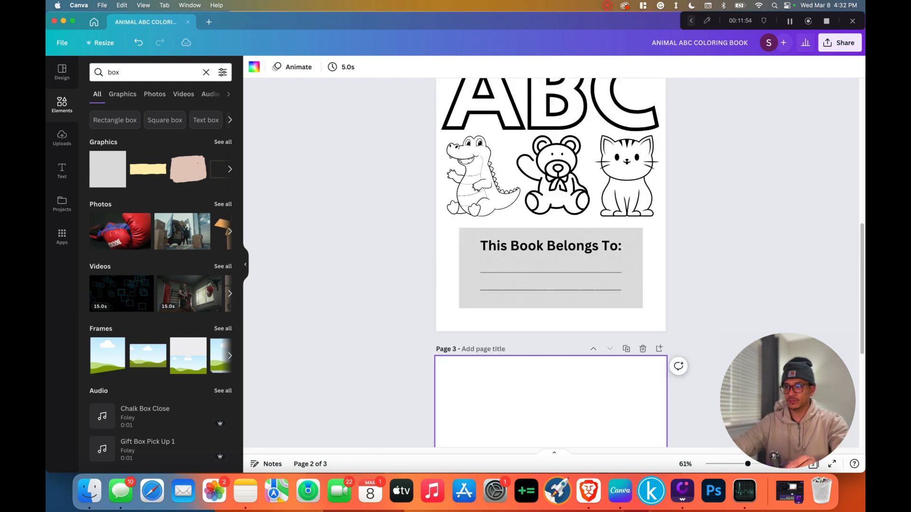
pyautogui.scroll(10, 484, 257)
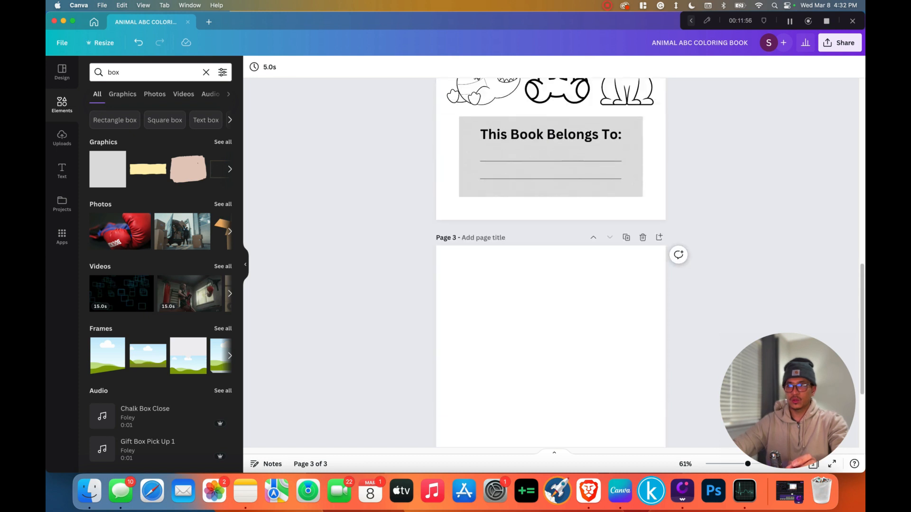
pyautogui.click(483, 255)
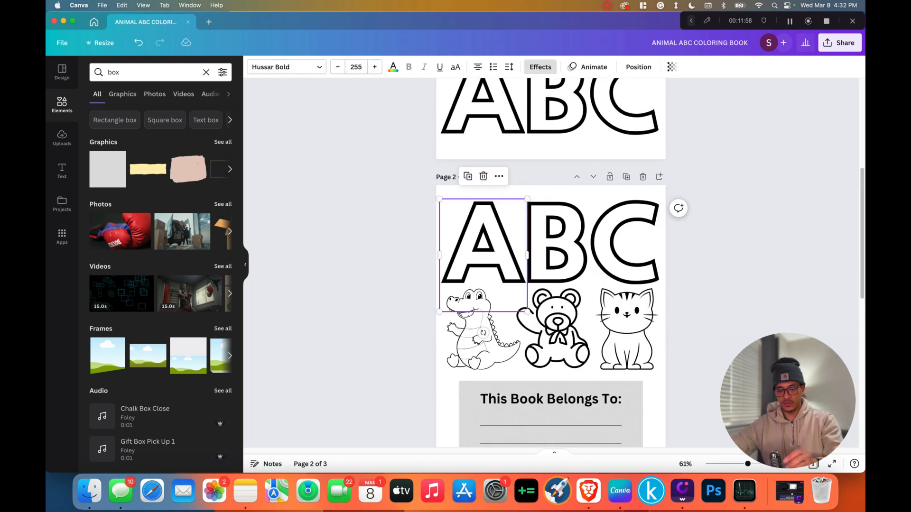
pyautogui.scroll(-10, 484, 256)
pyautogui.click(550, 256)
pyautogui.press('super+v')
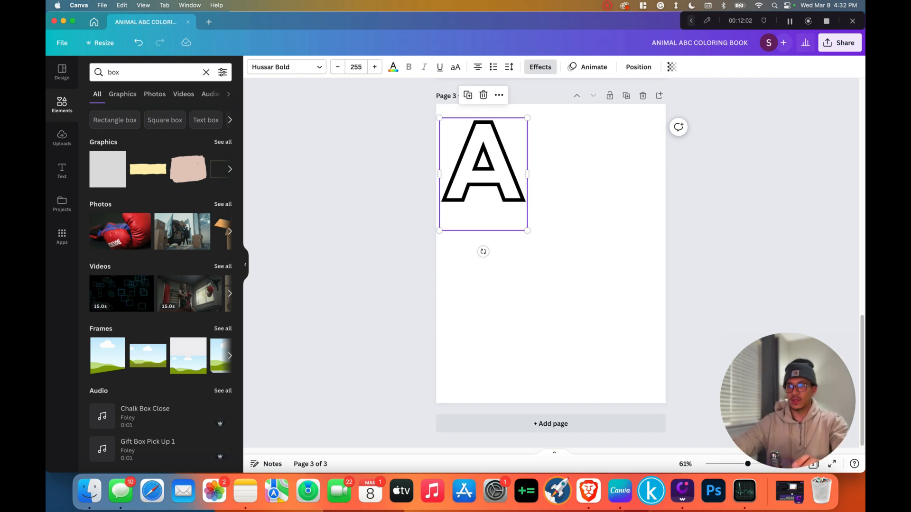
# Enlarge the letter A to font size 667 so it spans the page width, and move it down toward the middle.
pyautogui.moveTo(527, 231); pyautogui.dragTo(665, 408)
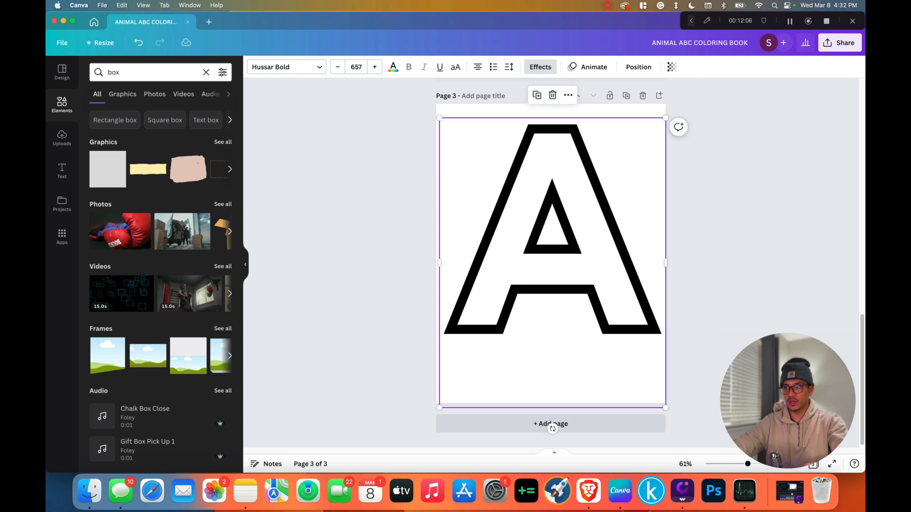
pyautogui.moveTo(440, 408); pyautogui.dragTo(436, 412)
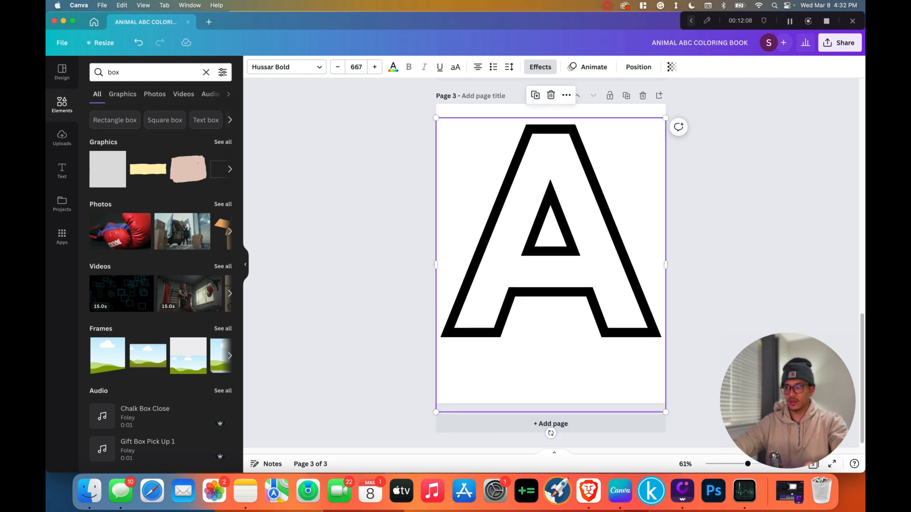
pyautogui.moveTo(457, 270); pyautogui.dragTo(454, 289)
pyautogui.click(682, 283)
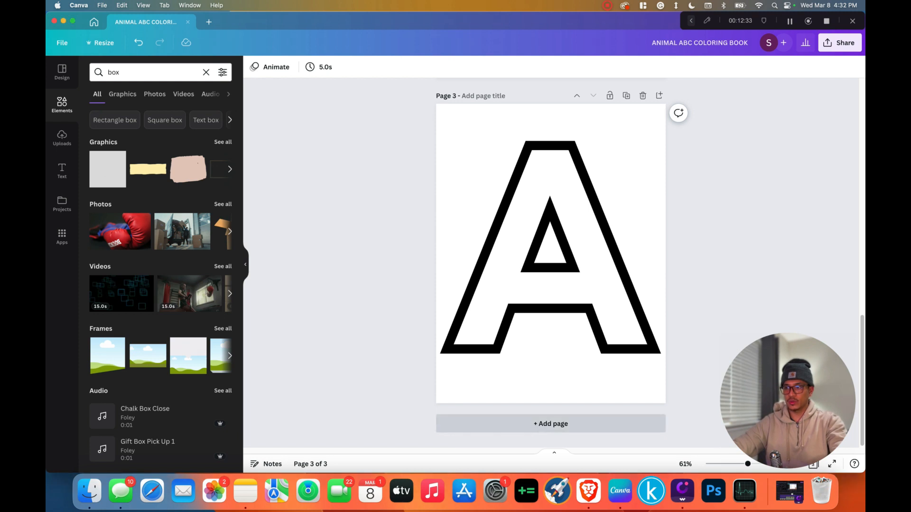
# Add a fourth page, paste the large outlined letter A onto it, and change its text to lowercase "a".
pyautogui.click(551, 281)
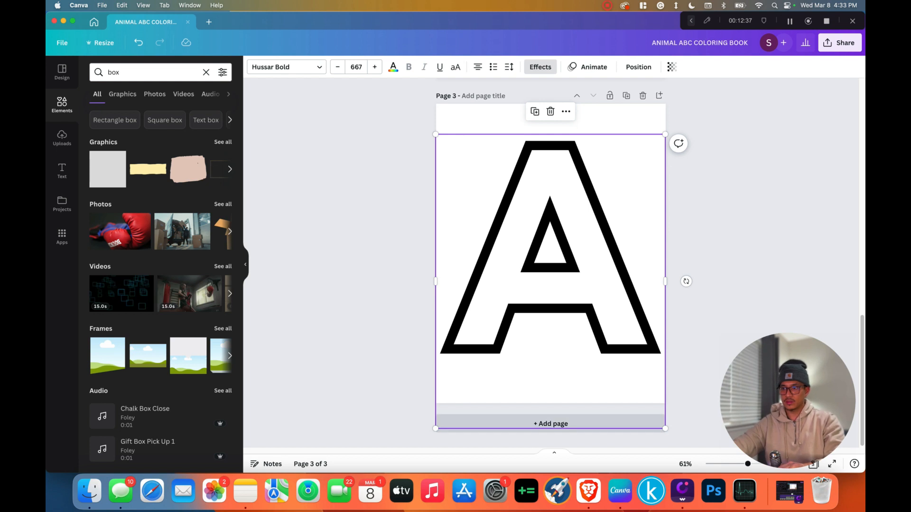
pyautogui.click(551, 424)
pyautogui.press('super+v')
pyautogui.press('Return')
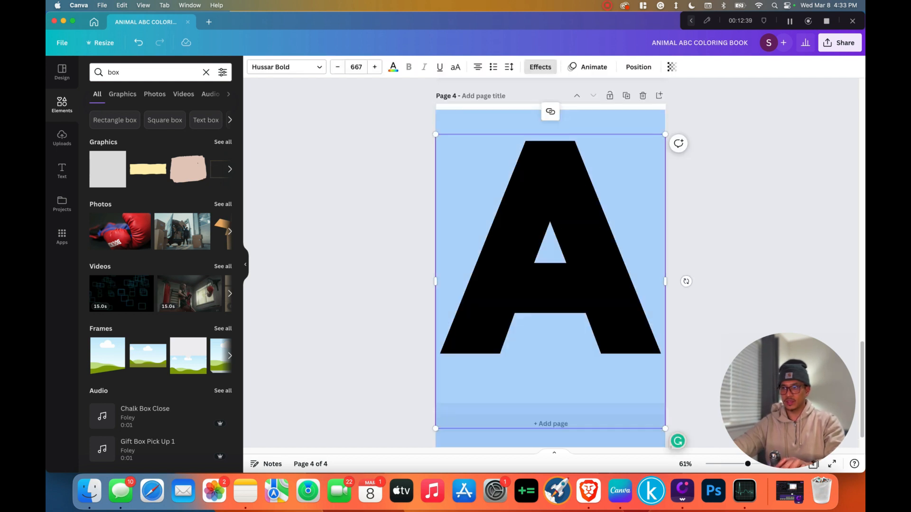
pyautogui.write('a')
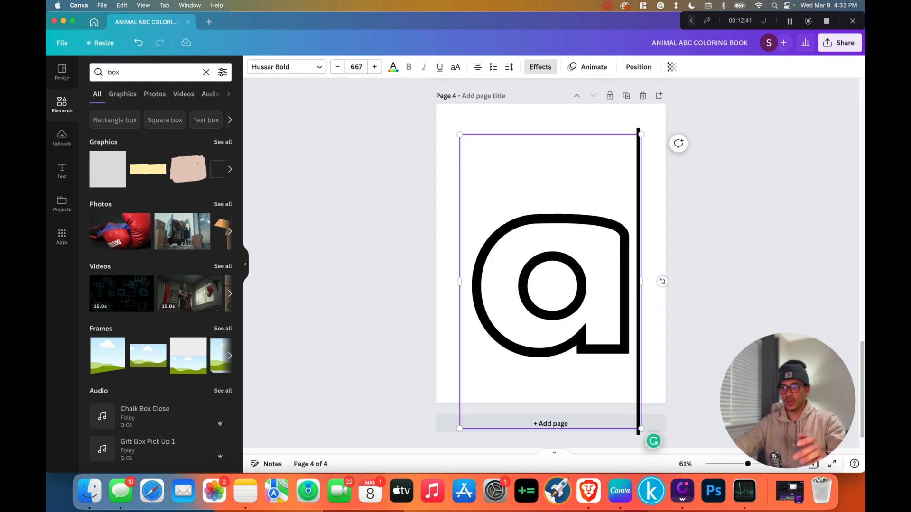
# Enlarge the lowercase "a" on page 4 to font size 929 so it fills the page width, and center it.
pyautogui.moveTo(641, 134); pyautogui.dragTo(677, 76)
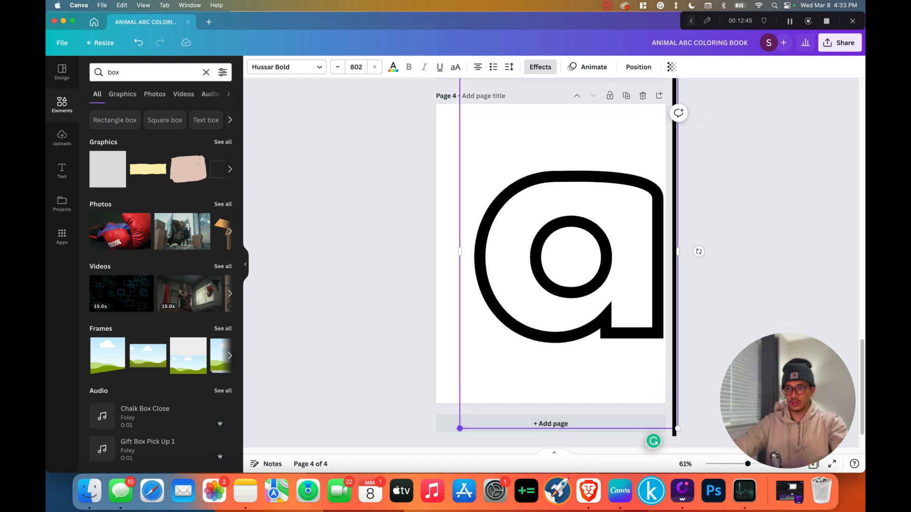
pyautogui.moveTo(459, 428); pyautogui.dragTo(426, 471)
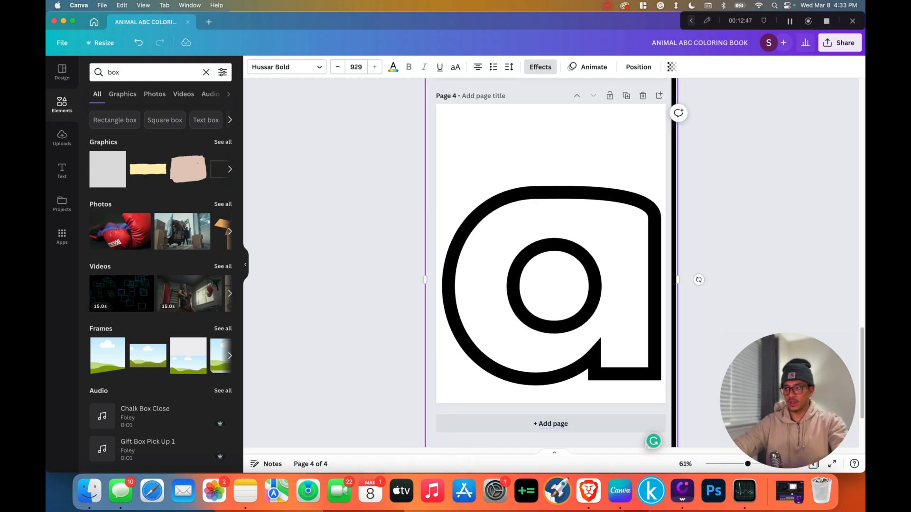
pyautogui.press('Escape')
pyautogui.moveTo(551, 286); pyautogui.dragTo(551, 259)
pyautogui.press('Escape')
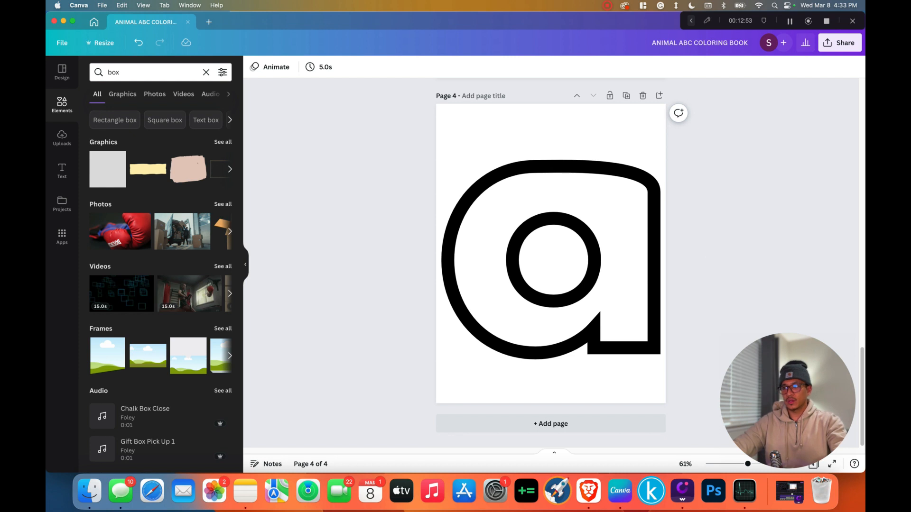
pyautogui.scroll(5, 550, 256)
pyautogui.scroll(-5, 551, 257)
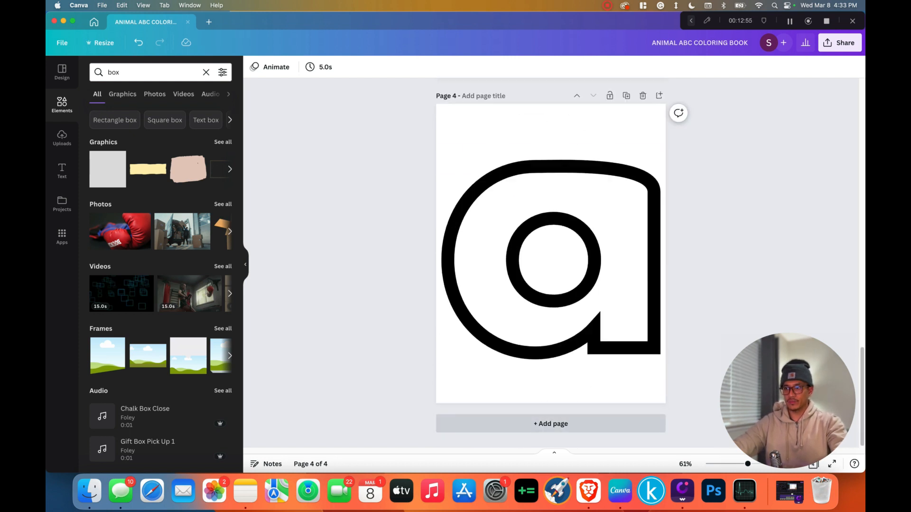
# Add a fifth page and search the graphics elements for "alligator".
pyautogui.click(550, 423)
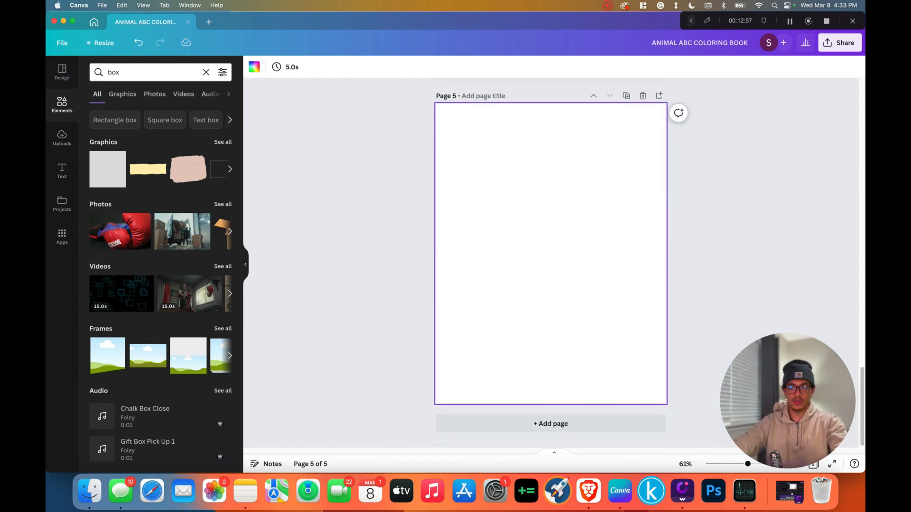
pyautogui.tripleClick(128, 72)
pyautogui.write('alligao')
pyautogui.press('BackSpace')
pyautogui.press('BackSpace')
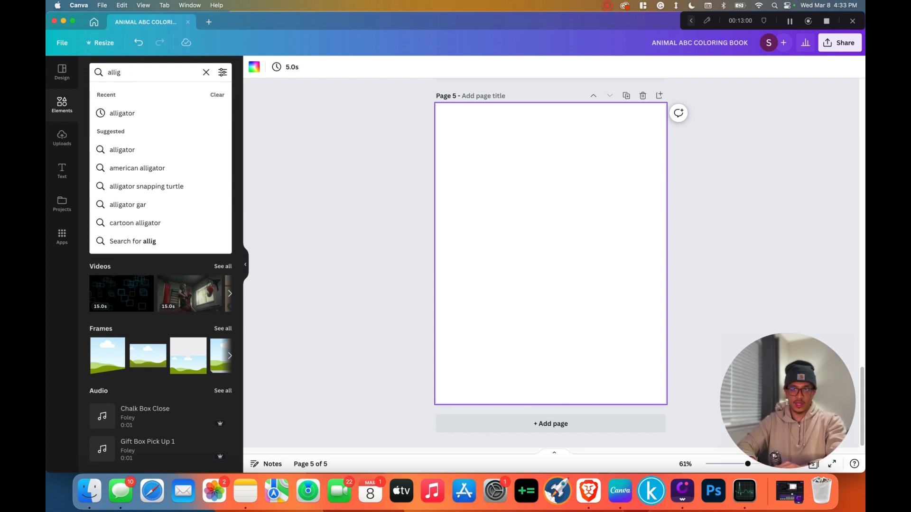
pyautogui.write('ator')
pyautogui.press('Return')
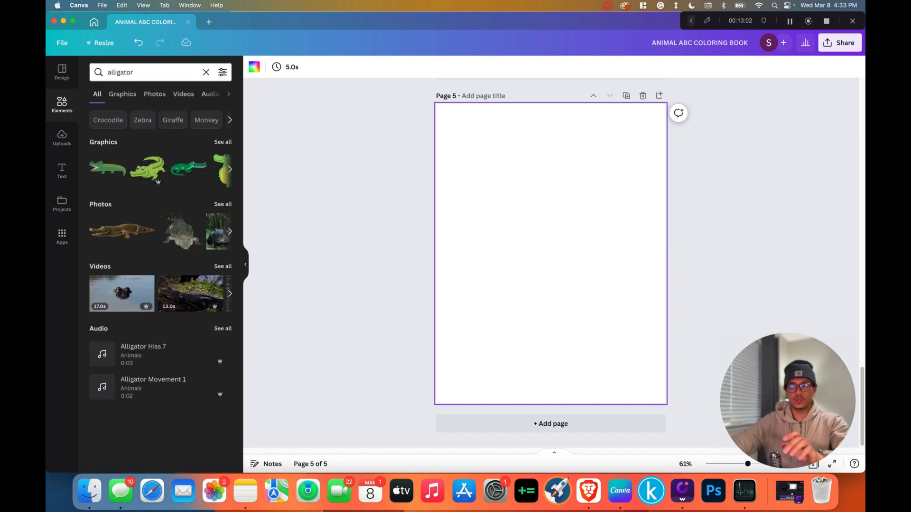
pyautogui.click(122, 94)
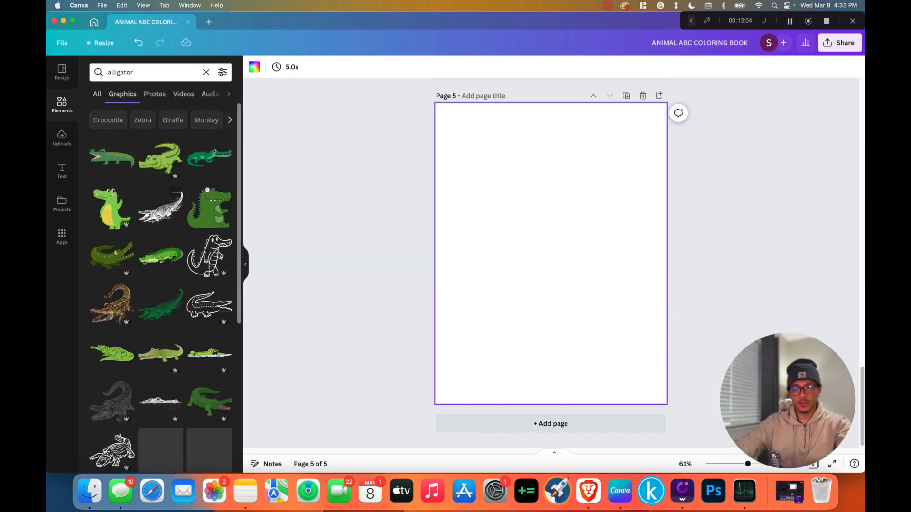
pyautogui.scroll(-3, 160, 256)
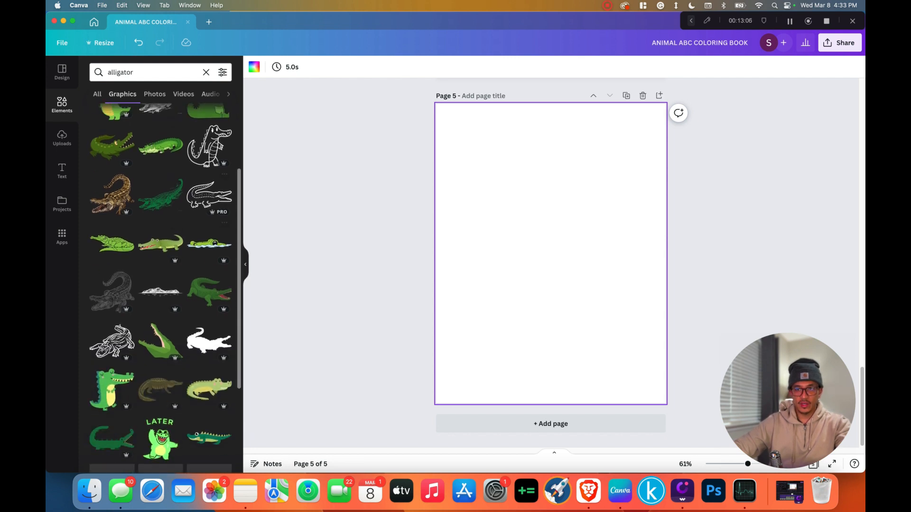
pyautogui.click(209, 194)
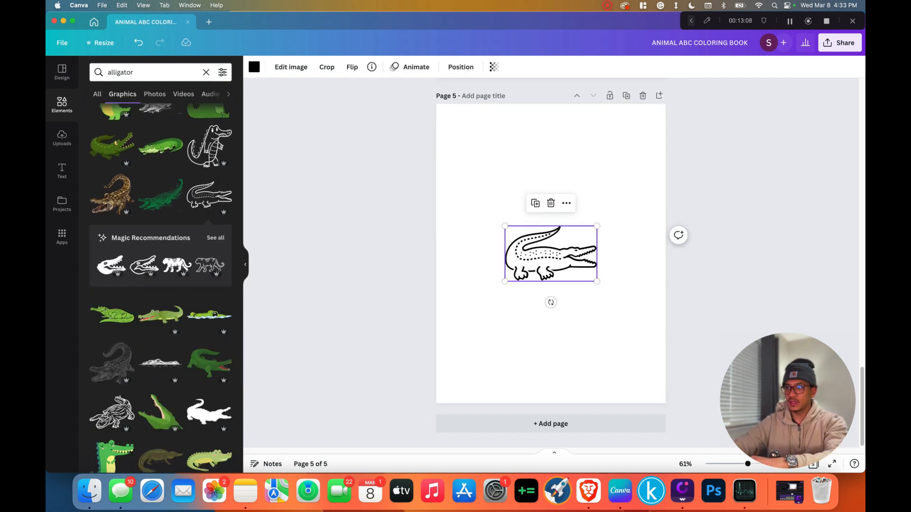
pyautogui.press('BackSpace')
pyautogui.scroll(-8, 160, 285)
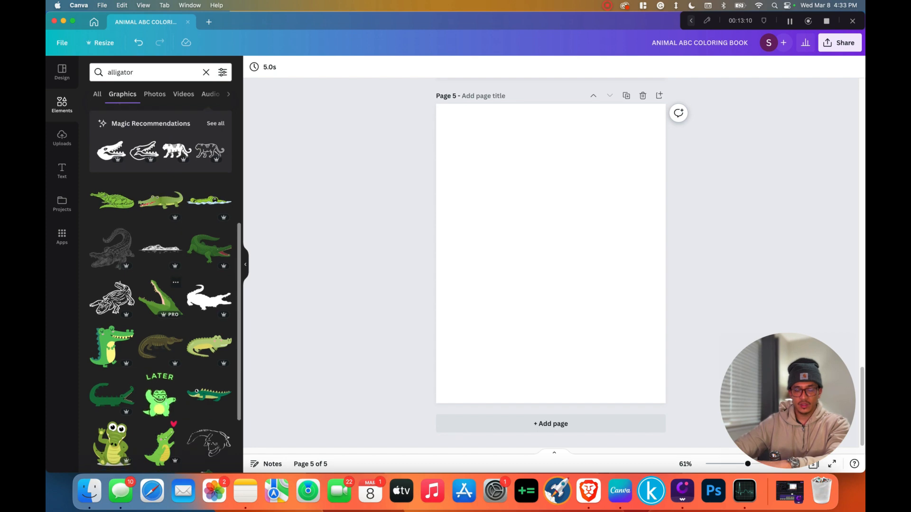
pyautogui.scroll(-3, 162, 304)
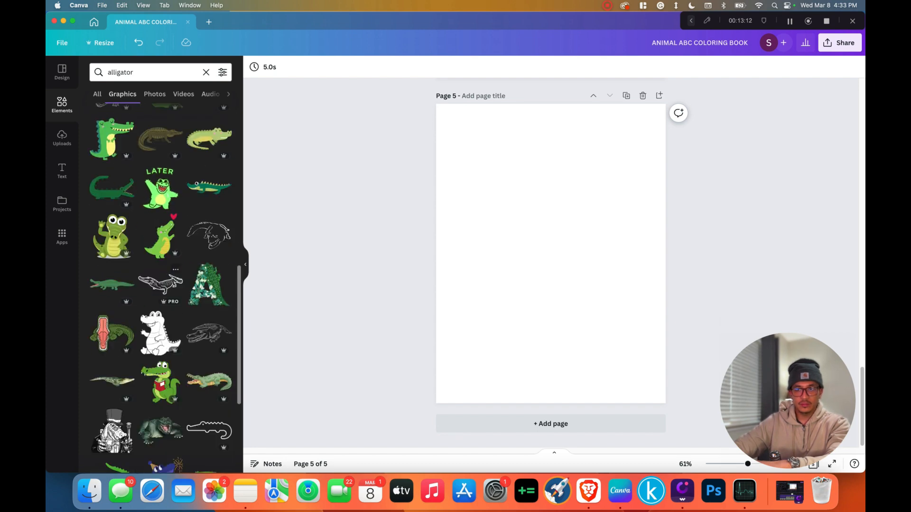
pyautogui.scroll(10, 161, 291)
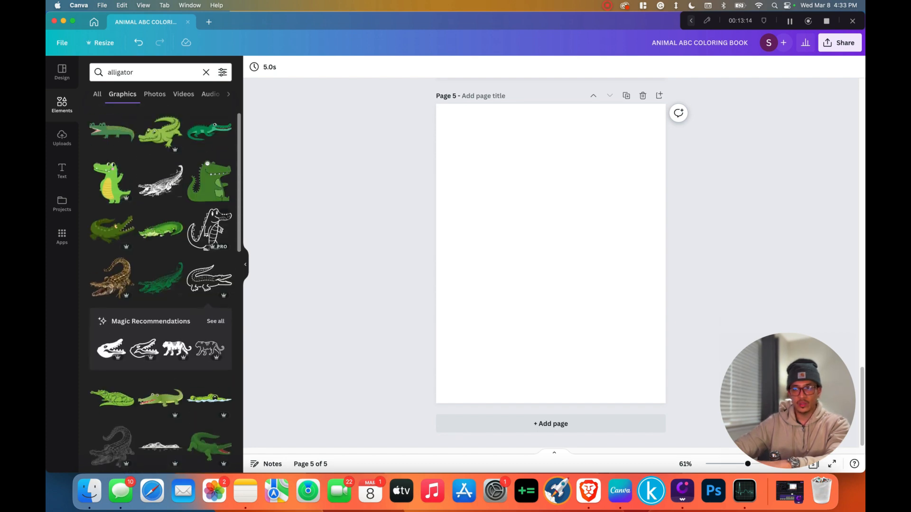
# Place the standing cartoon alligator outline on page 5, enlarge it to nearly the page width, and center it.
pyautogui.click(208, 230)
pyautogui.moveTo(505, 297); pyautogui.dragTo(436, 362)
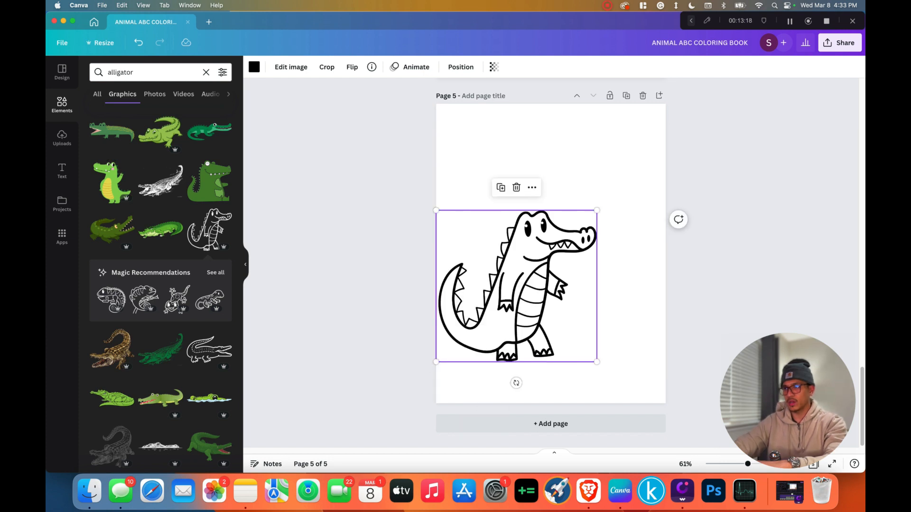
pyautogui.moveTo(597, 210); pyautogui.dragTo(662, 150)
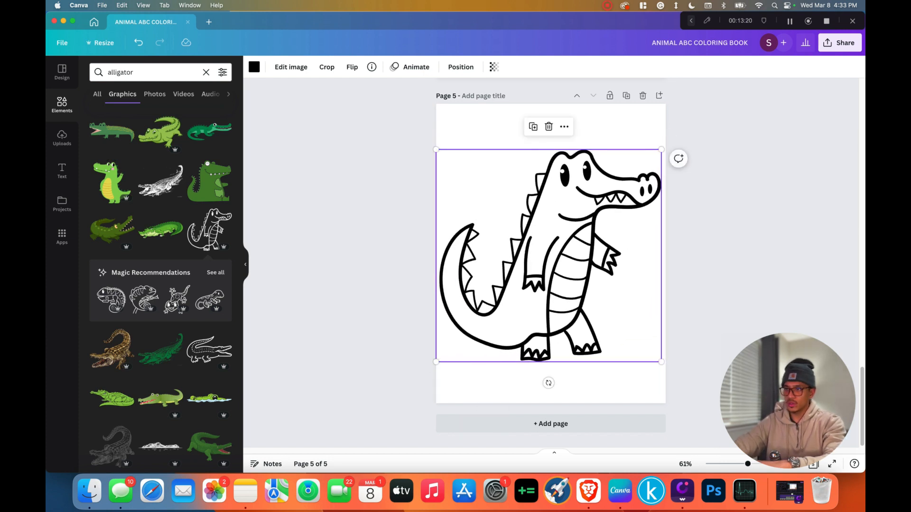
pyautogui.press('Escape')
pyautogui.moveTo(549, 256)
pyautogui.mouseDown()
pyautogui.moveTo(544, 267)
pyautogui.moveTo(548, 253)
pyautogui.mouseUp()
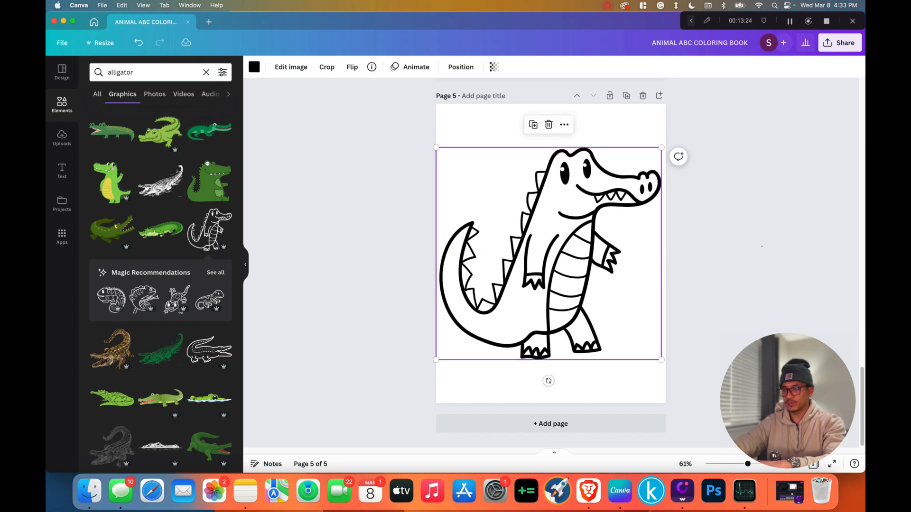
pyautogui.press('Escape')
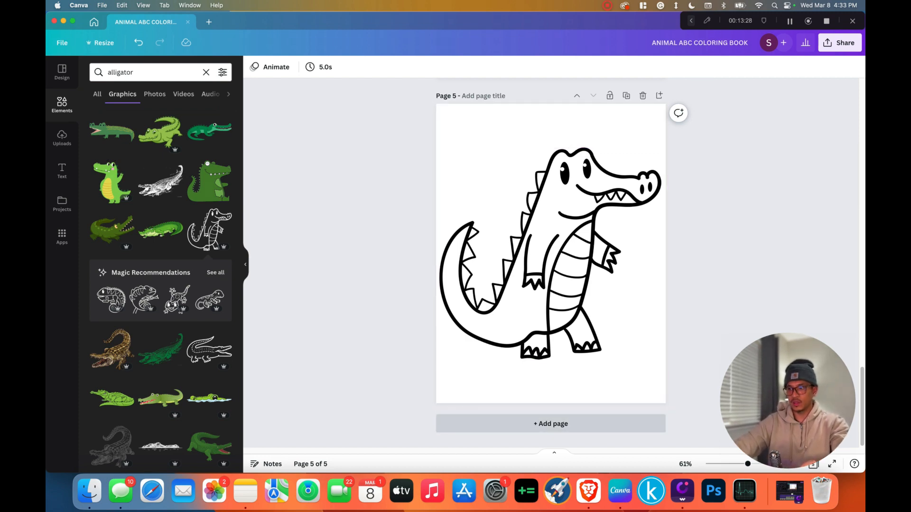
# Add a sixth page, paste page 3's large outlined letter A onto it, and change its text to "B".
pyautogui.click(551, 424)
pyautogui.scroll(10, 550, 261)
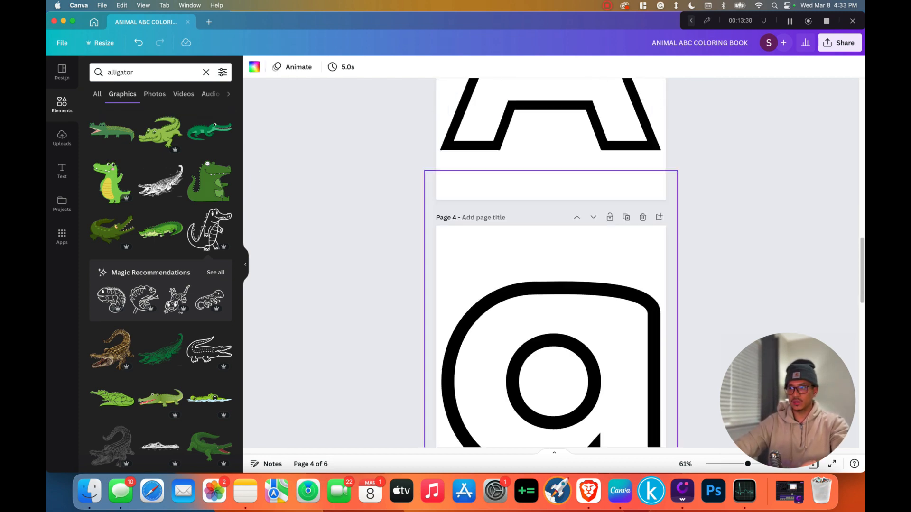
pyautogui.click(550, 133)
pyautogui.scroll(-15, 550, 261)
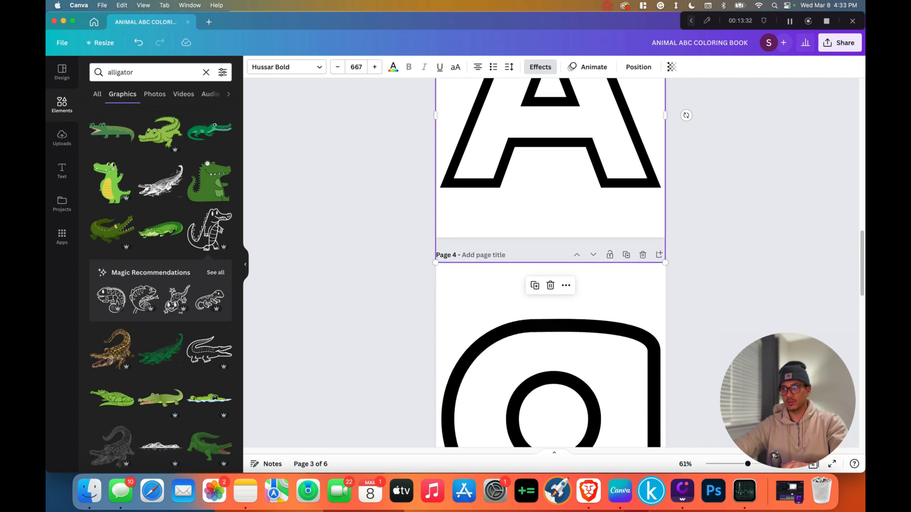
pyautogui.write('A')
pyautogui.press('Return')
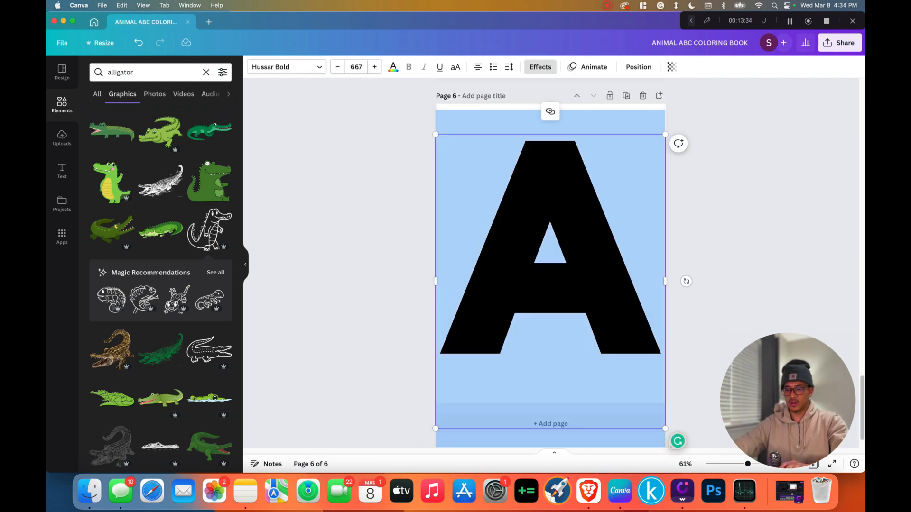
pyautogui.write('B')
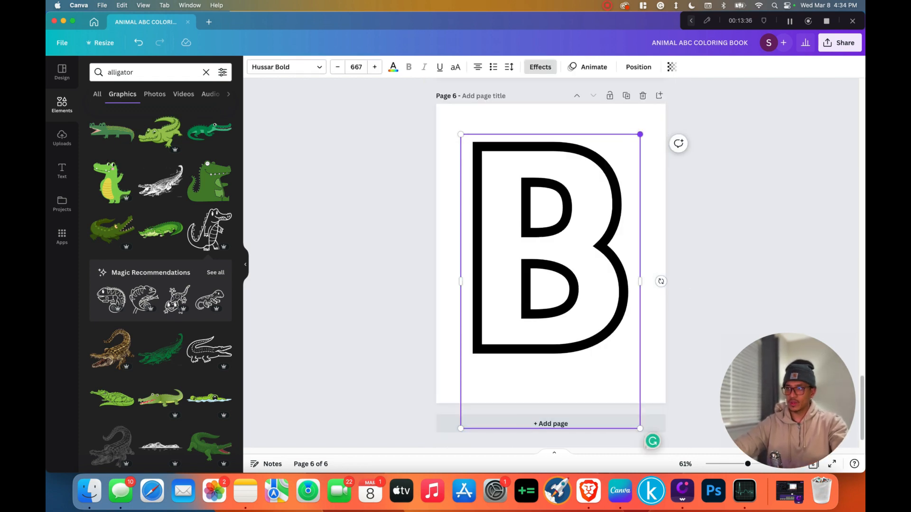
# Enlarge the letter B on page 6 to font size 848 and center it within the page.
pyautogui.moveTo(640, 134); pyautogui.dragTo(675, 77)
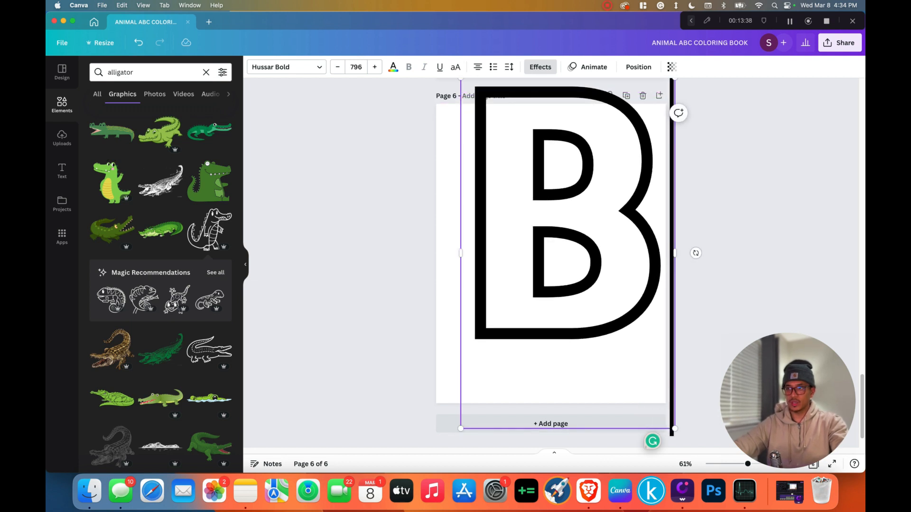
pyautogui.moveTo(568, 254); pyautogui.dragTo(535, 298)
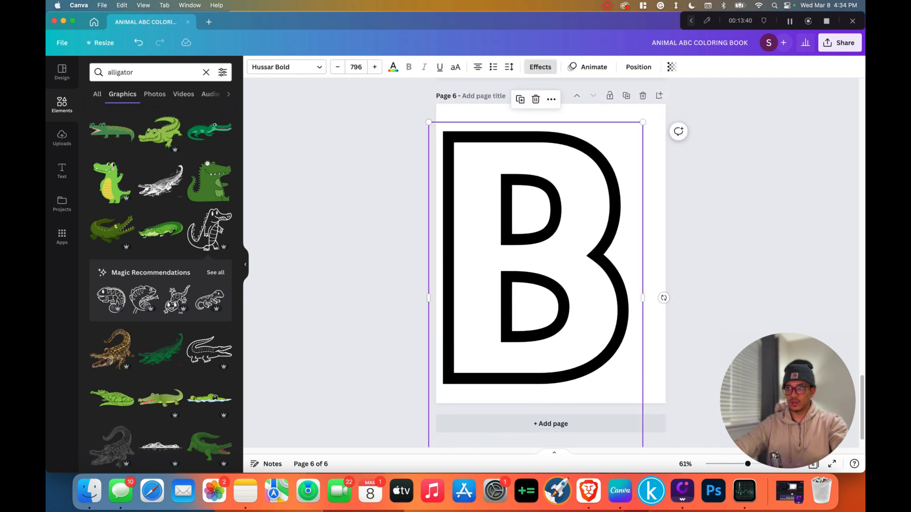
pyautogui.moveTo(643, 123); pyautogui.dragTo(656, 101)
pyautogui.moveTo(543, 241); pyautogui.dragTo(552, 246)
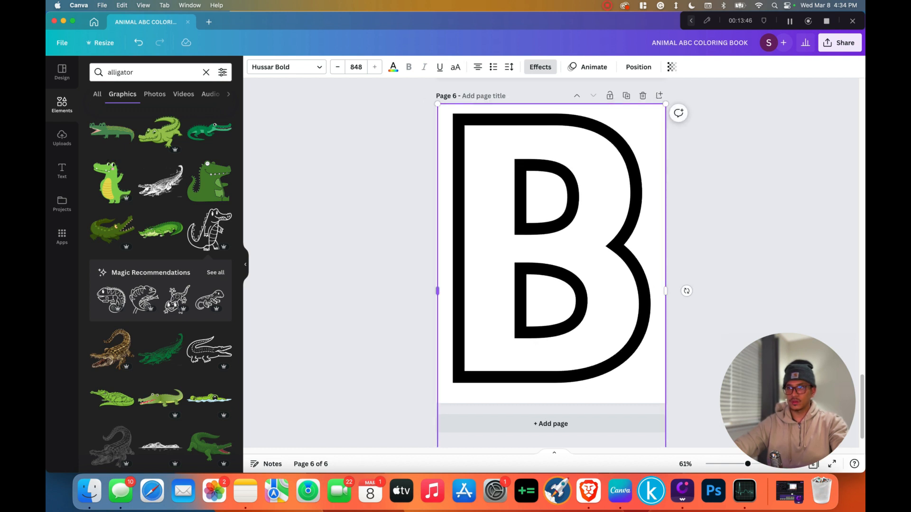
pyautogui.press('Escape')
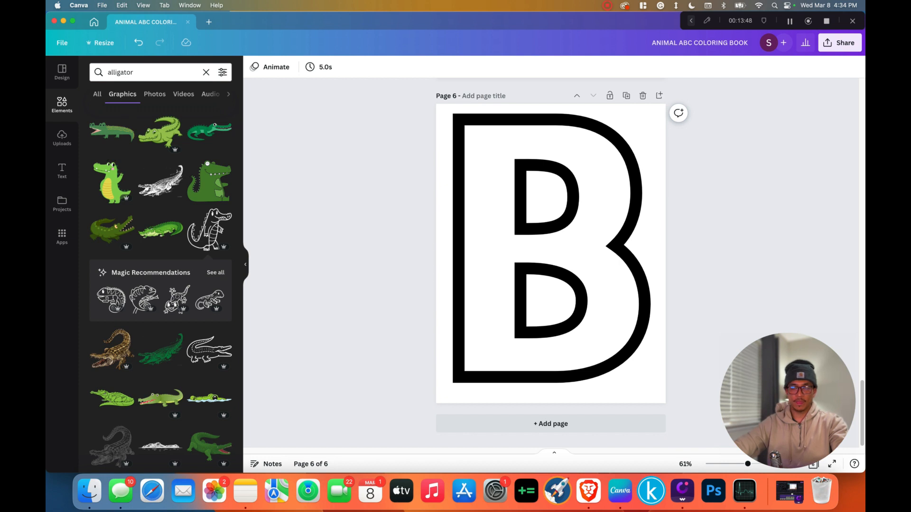
# Search the graphics for "border" and insert the horizontal strip of small rainbows on page 6.
pyautogui.click(120, 72)
pyautogui.write('border')
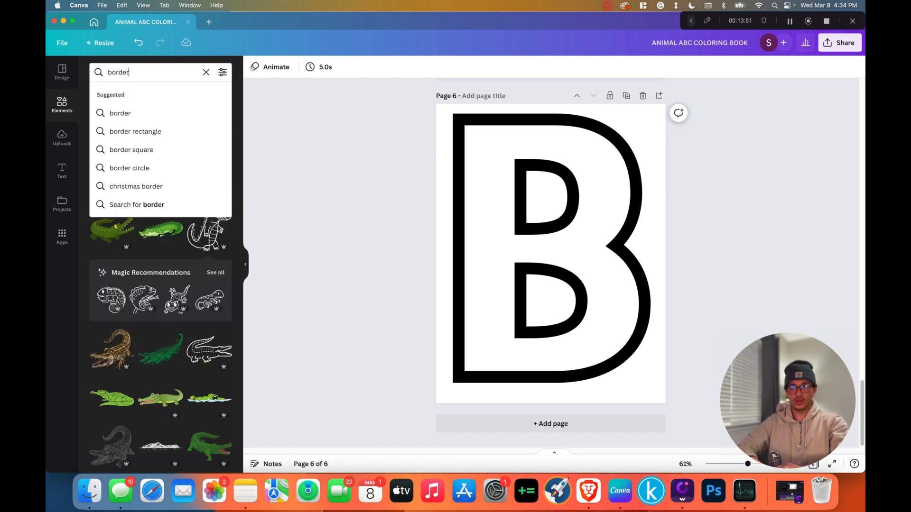
pyautogui.press('Return')
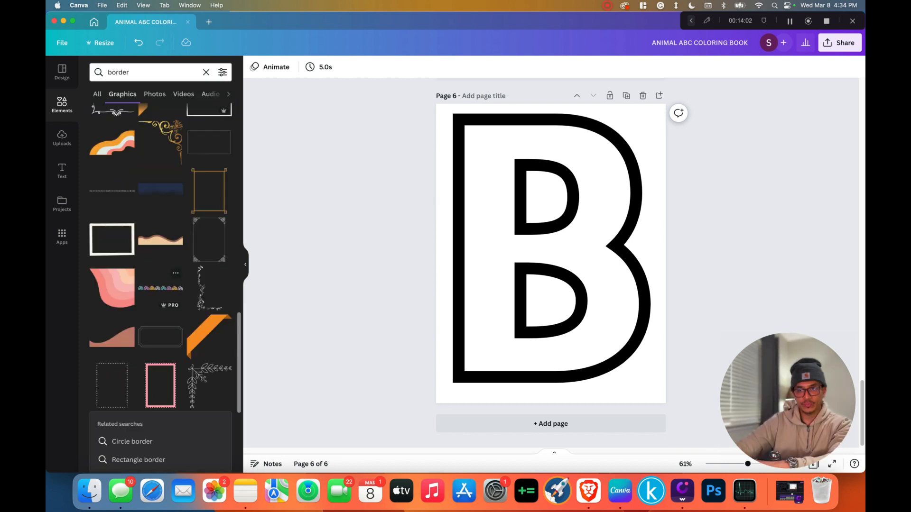
pyautogui.click(160, 288)
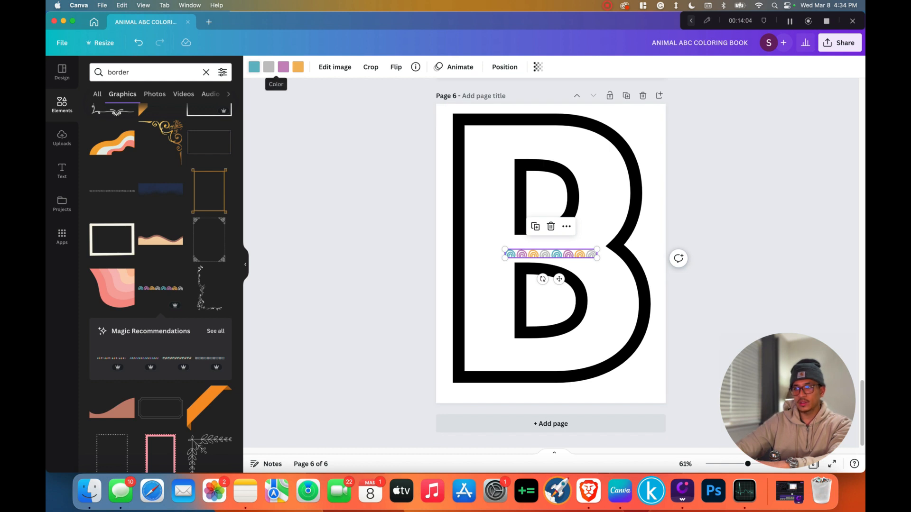
# Recolor the rainbow border strip, changing teal to black, purple to dark gray and orange to light gray.
pyautogui.click(254, 67)
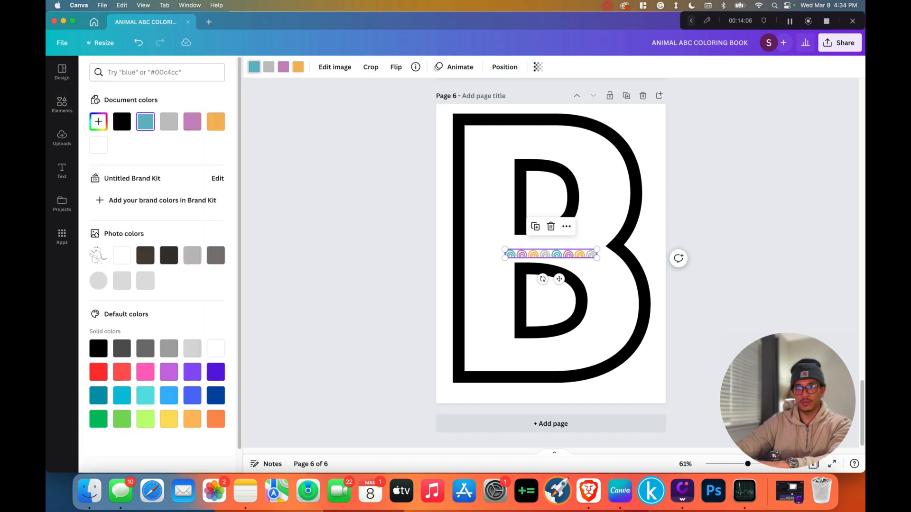
pyautogui.click(121, 122)
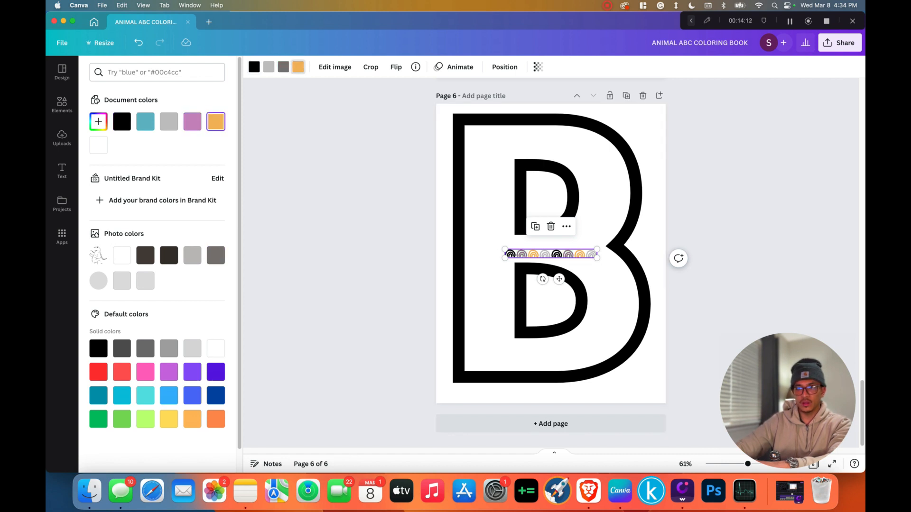
pyautogui.click(192, 255)
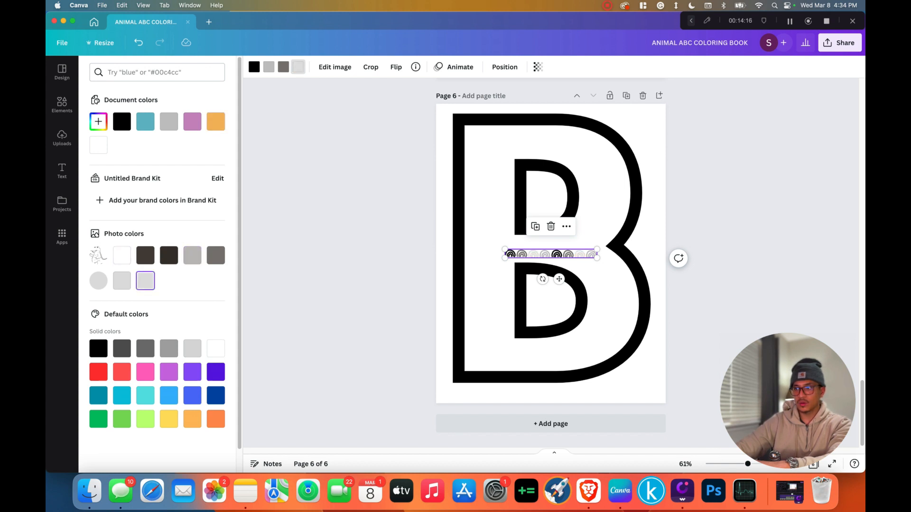
# Stretch the rainbow strip across the full page width along the top edge, and nudge the letter B slightly down and right.
pyautogui.moveTo(559, 279); pyautogui.dragTo(491, 133)
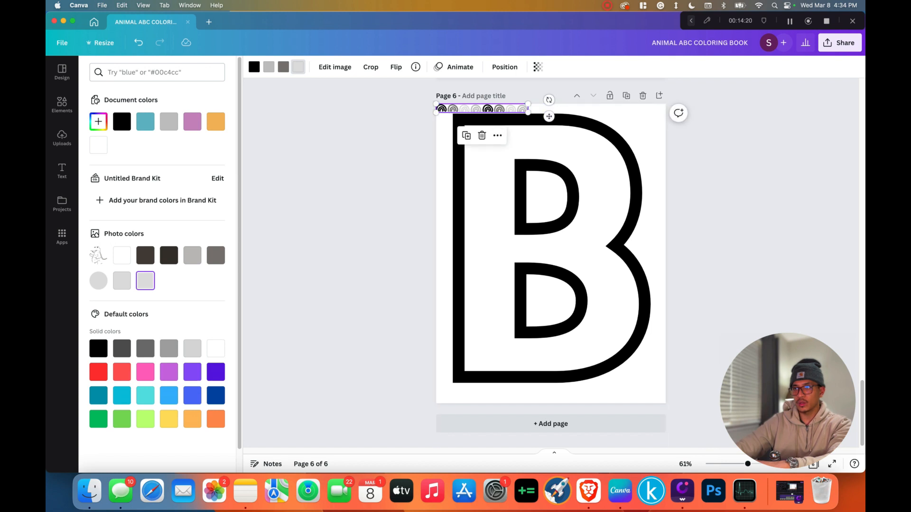
pyautogui.moveTo(528, 113); pyautogui.dragTo(666, 126)
pyautogui.moveTo(547, 123); pyautogui.dragTo(547, 112)
pyautogui.click(693, 157)
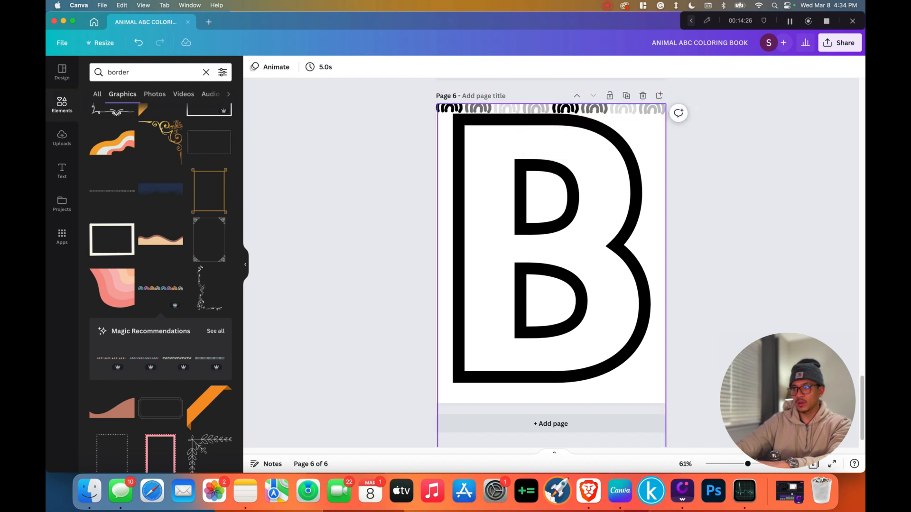
pyautogui.moveTo(551, 247); pyautogui.dragTo(554, 250)
# Duplicate the rainbow strip at the top of page 6, flip the copy vertically and place it along the page's bottom edge.
pyautogui.click(550, 109)
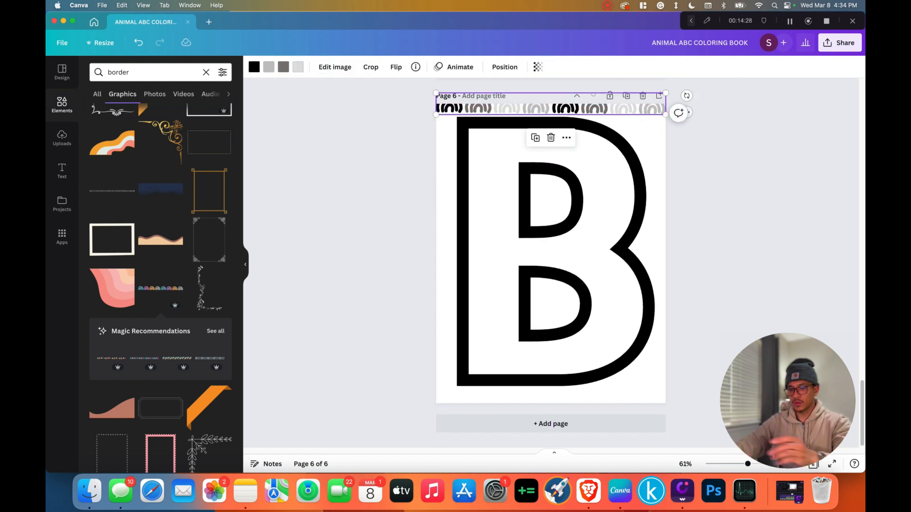
pyautogui.press('super+d')
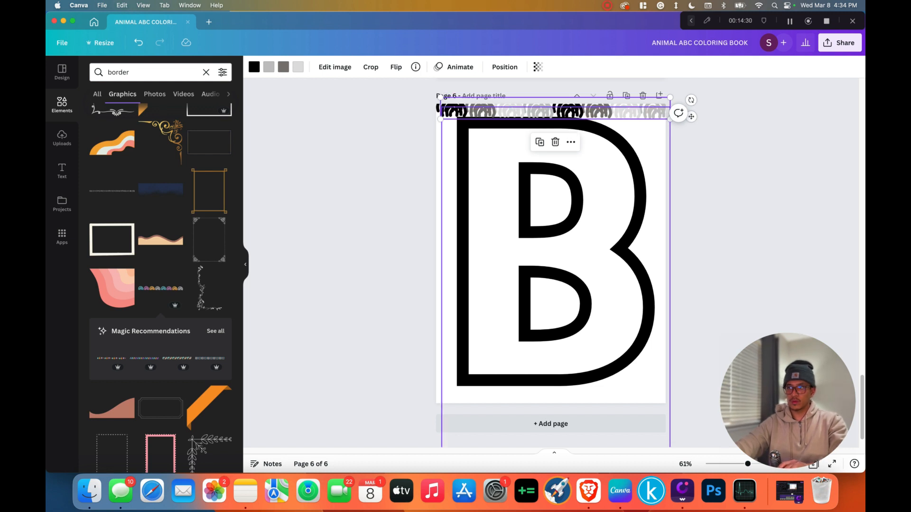
pyautogui.moveTo(551, 108); pyautogui.dragTo(551, 188)
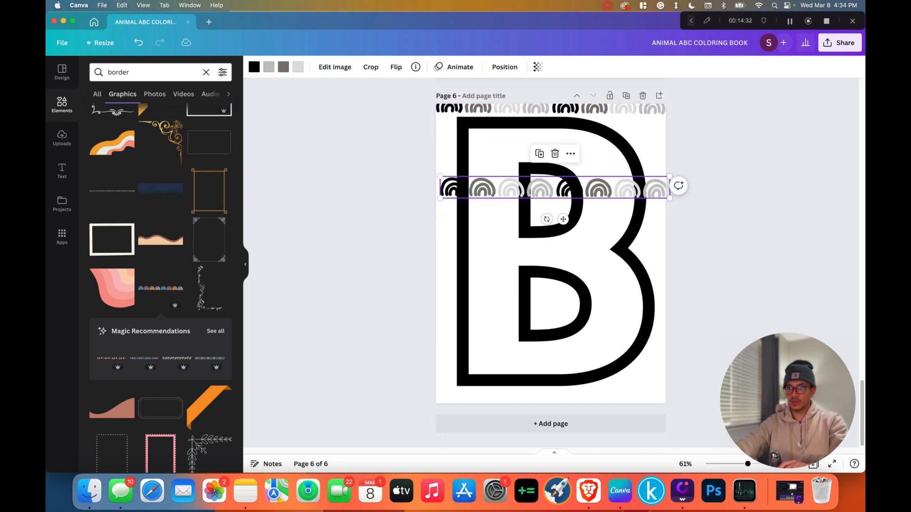
pyautogui.click(396, 67)
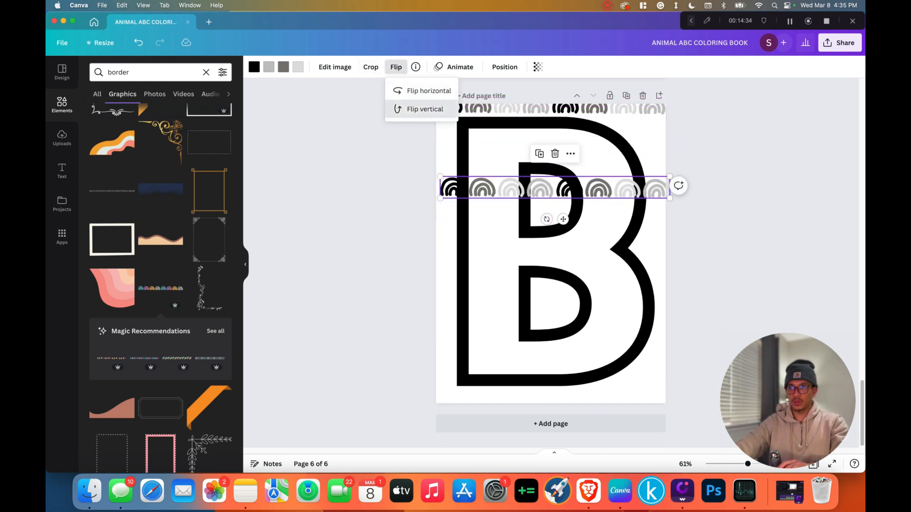
pyautogui.click(424, 109)
pyautogui.moveTo(563, 219); pyautogui.dragTo(568, 376)
pyautogui.moveTo(560, 344); pyautogui.dragTo(551, 404)
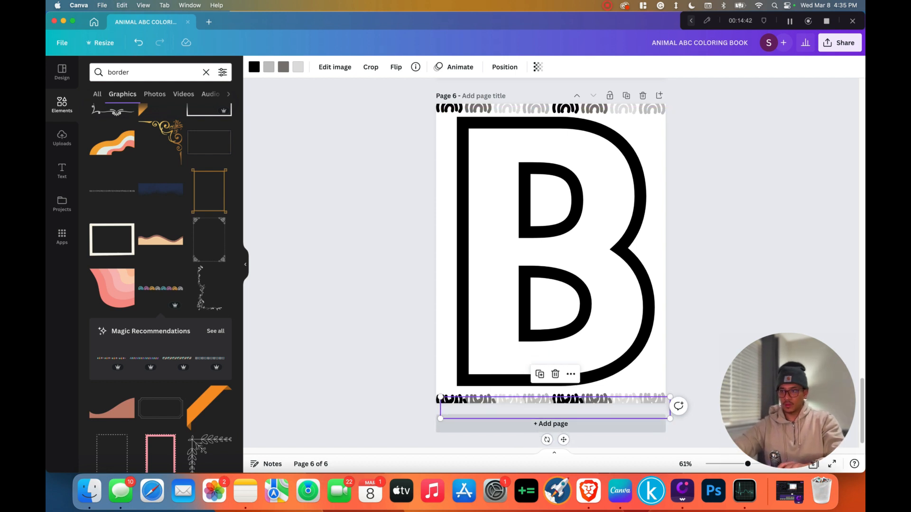
# Place a vertical copy of the rainbow strip along page 6's left edge and add a second copy below it to fill the remaining height.
pyautogui.moveTo(559, 435); pyautogui.dragTo(392, 286)
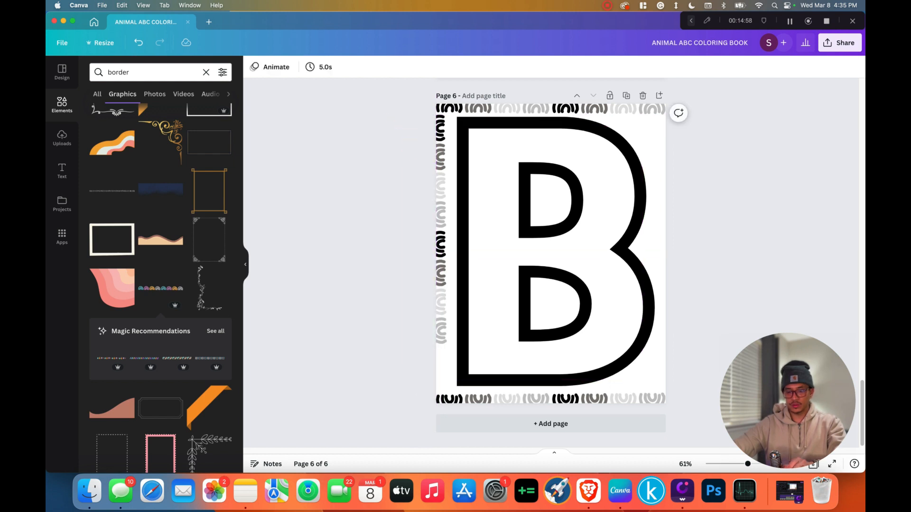
pyautogui.press('super+z')
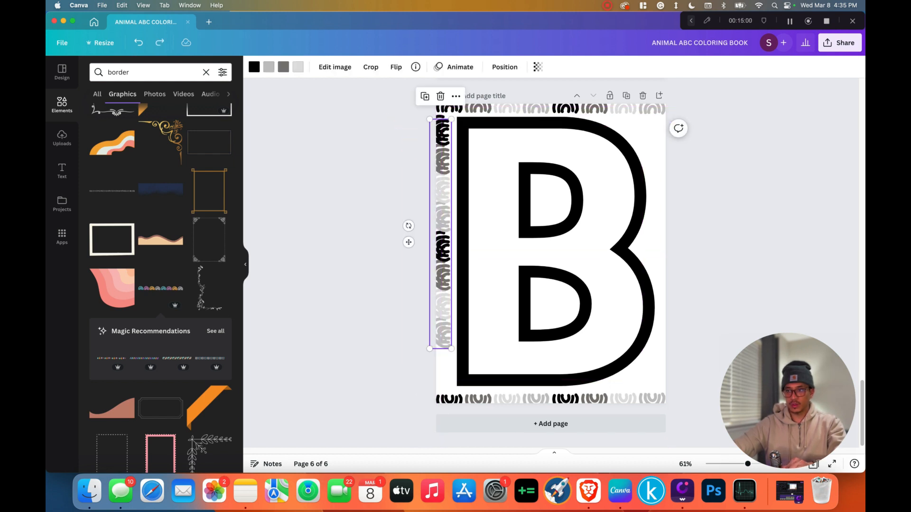
pyautogui.press('super+z')
pyautogui.press('super+shift+z')
pyautogui.moveTo(409, 242); pyautogui.dragTo(443, 256)
pyautogui.doubleClick(475, 249)
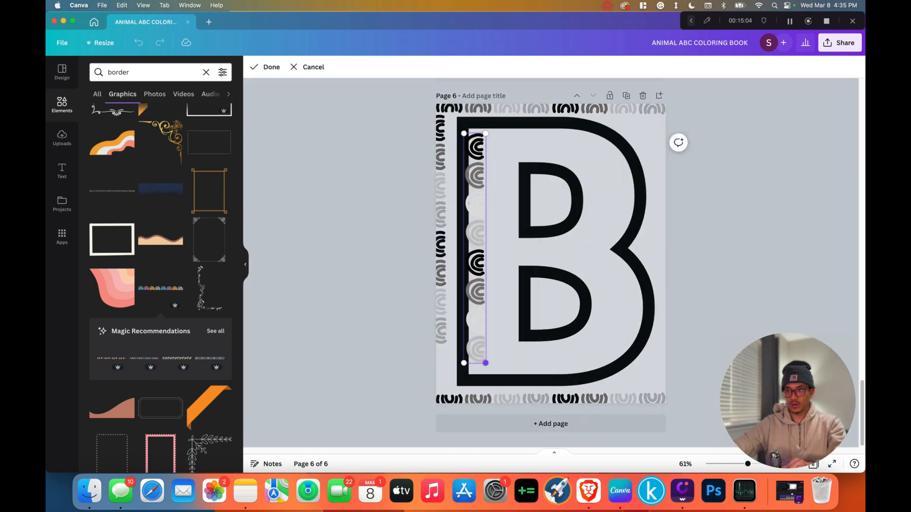
pyautogui.press('Escape')
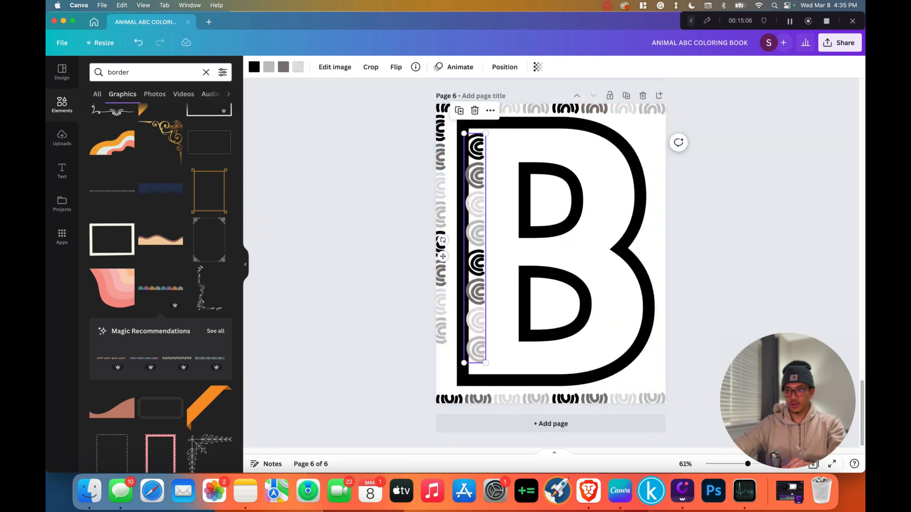
pyautogui.moveTo(475, 204); pyautogui.dragTo(437, 416)
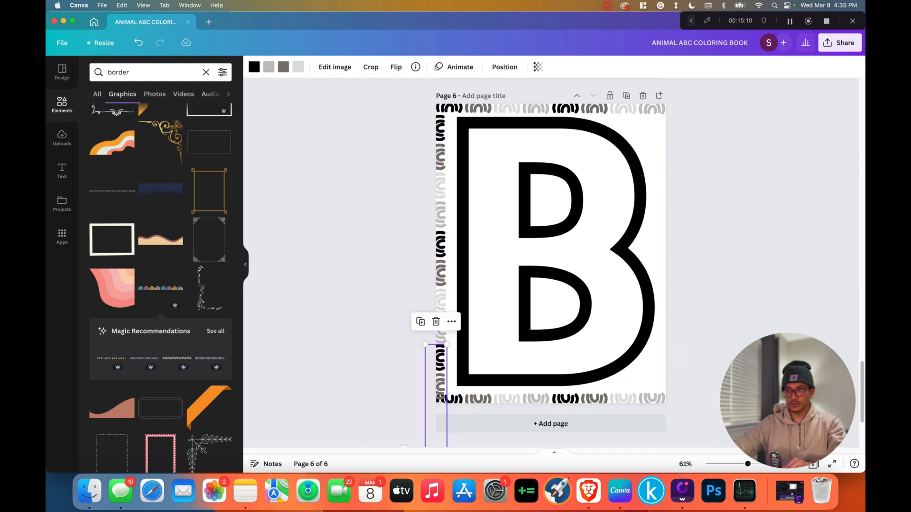
pyautogui.click(736, 297)
# Duplicate both vertical strips on the left edge of page 6 and place the copies, turned to face inward, along the right edge.
pyautogui.click(438, 397)
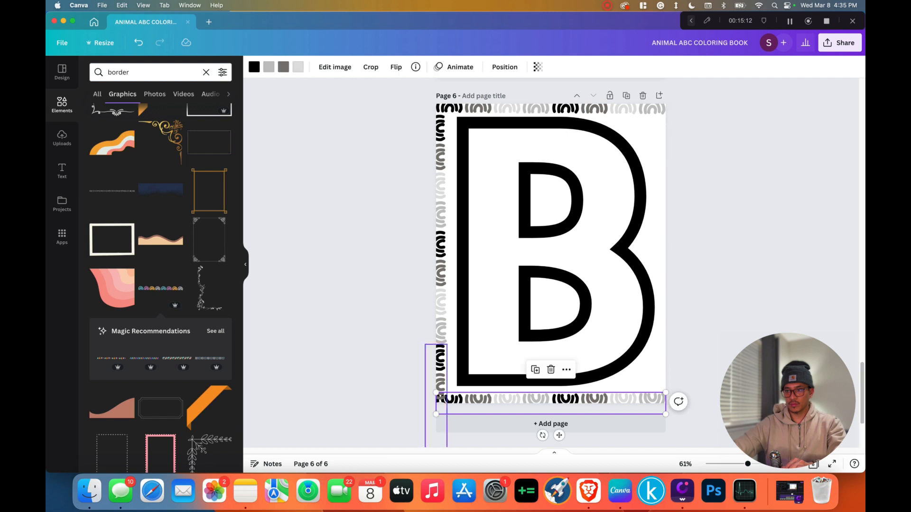
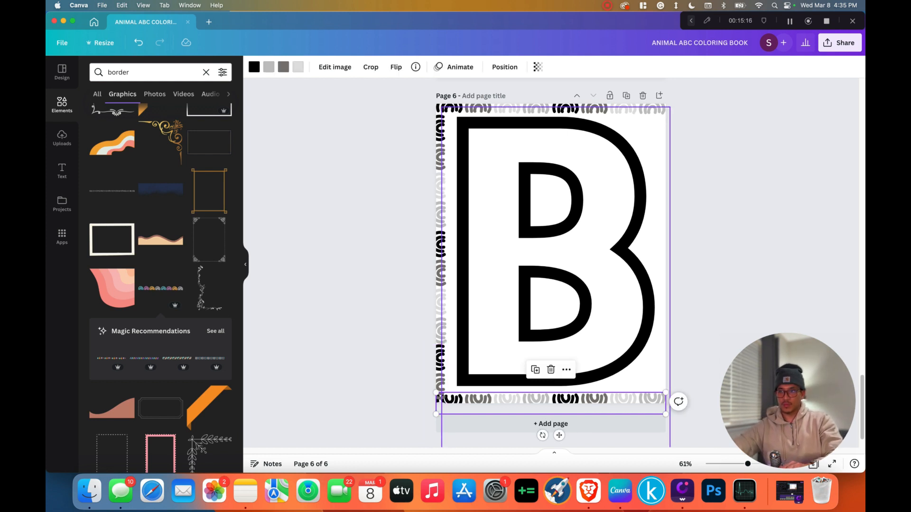
pyautogui.click(441, 322)
pyautogui.keyDown('shift'); pyautogui.click(440, 368); pyautogui.keyUp('shift')
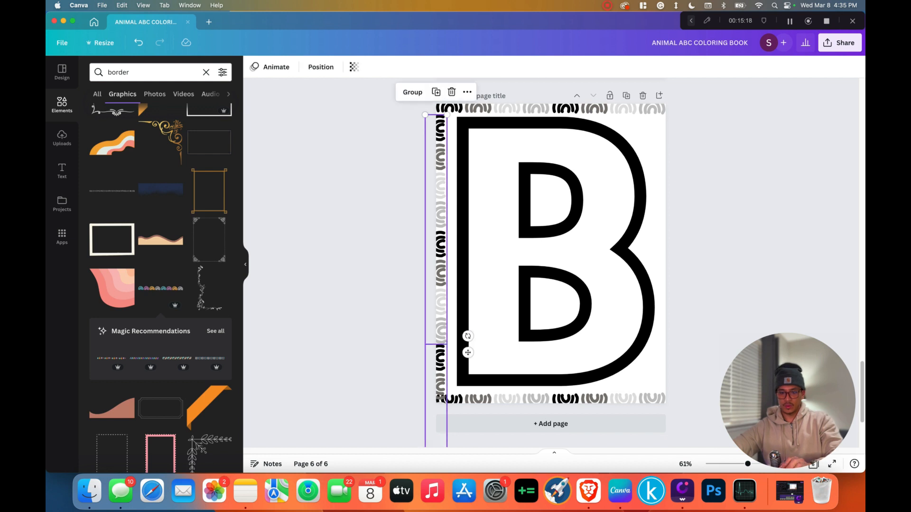
pyautogui.moveTo(440, 285); pyautogui.dragTo(500, 274)
pyautogui.moveTo(528, 325); pyautogui.dragTo(666, 257)
pyautogui.press('Escape')
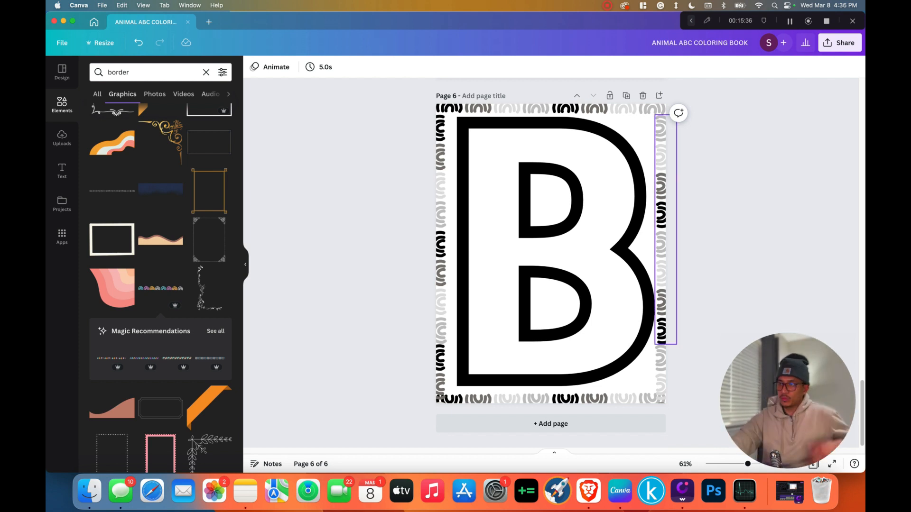
# Duplicate page 6 with its rainbow border and replace the uppercase B on the new page 7 with a lowercase b.
pyautogui.scroll(-2, 550, 252)
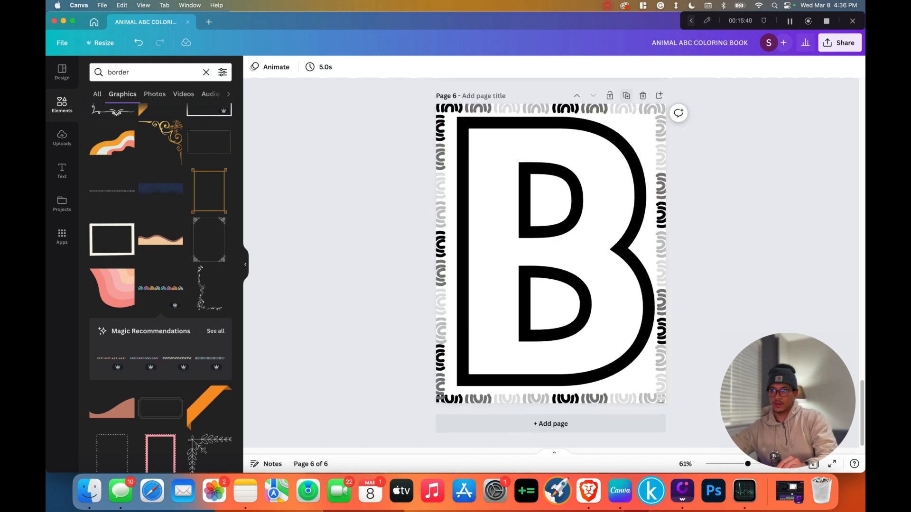
pyautogui.scroll(-2, 551, 262)
pyautogui.scroll(3, 550, 262)
pyautogui.scroll(-2, 550, 262)
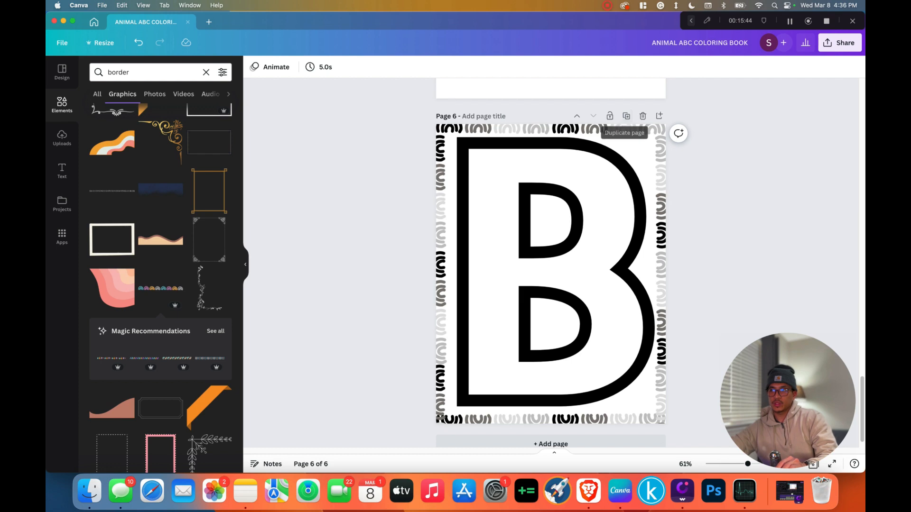
pyautogui.click(626, 115)
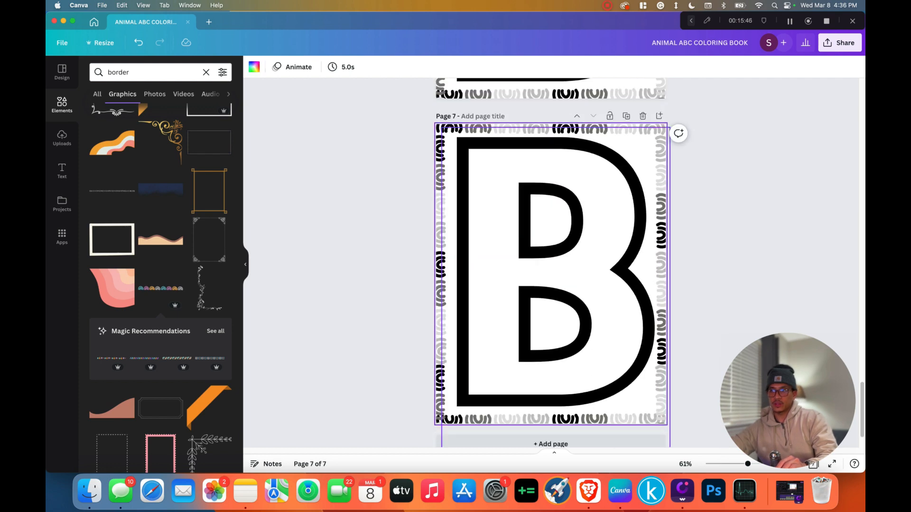
pyautogui.scroll(3, 550, 262)
pyautogui.scroll(-2, 550, 263)
pyautogui.scroll(-3, 550, 262)
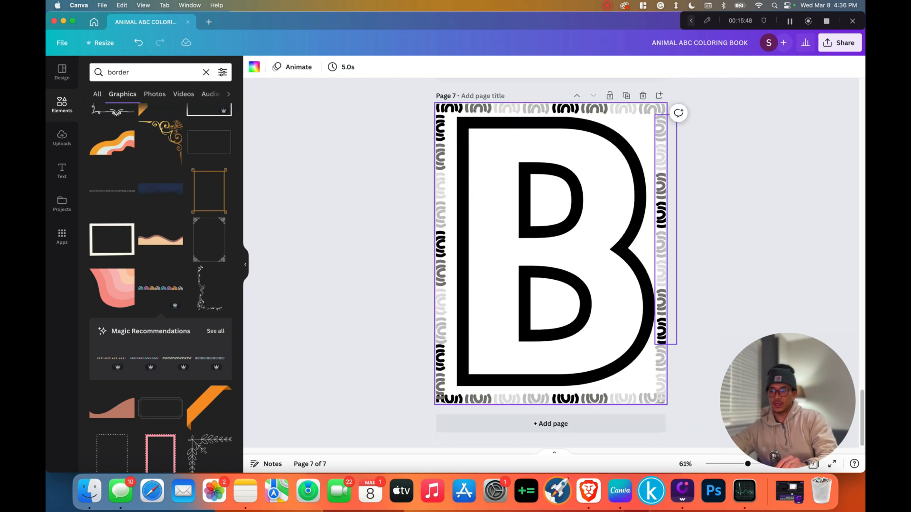
pyautogui.click(661, 230)
pyautogui.doubleClick(569, 230)
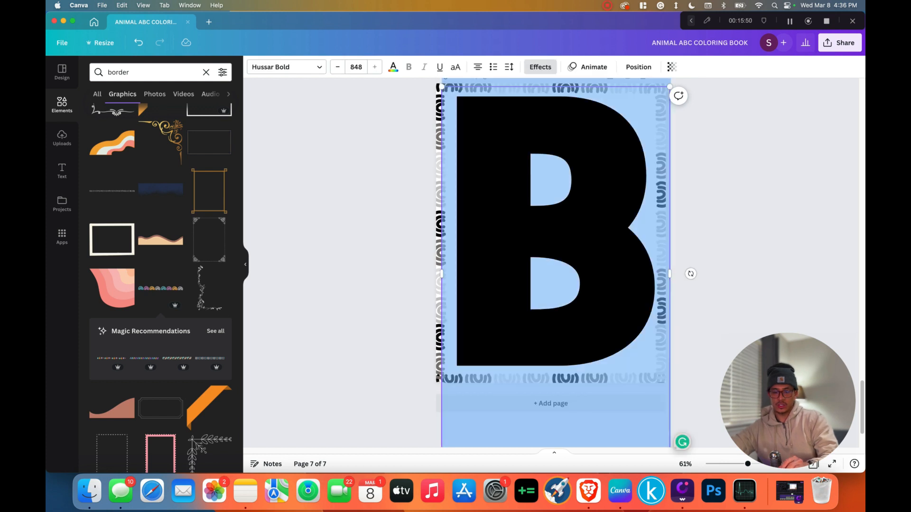
pyautogui.write('b')
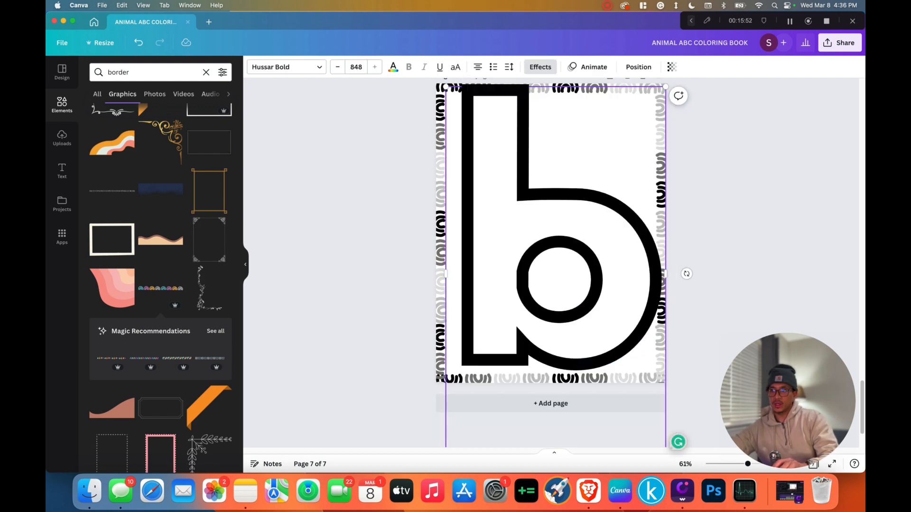
# Shrink the lowercase b on page 7 to font size 817 and position it inside the rainbow border.
pyautogui.moveTo(666, 86); pyautogui.dragTo(658, 100)
pyautogui.scroll(1, 553, 266)
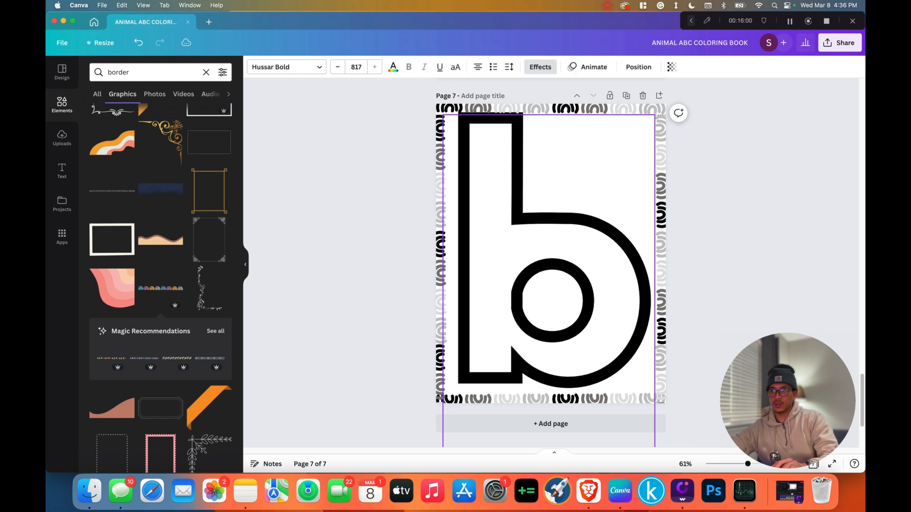
pyautogui.moveTo(551, 251); pyautogui.dragTo(547, 252)
pyautogui.press('Escape')
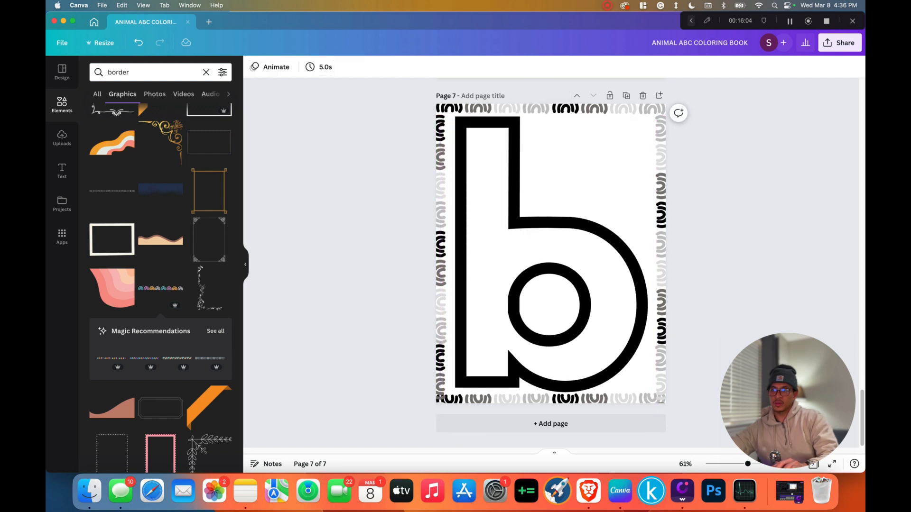
# Duplicate page 7 and delete the letter b from the copy, leaving only the rainbow border on page 8.
pyautogui.scroll(2, 554, 262)
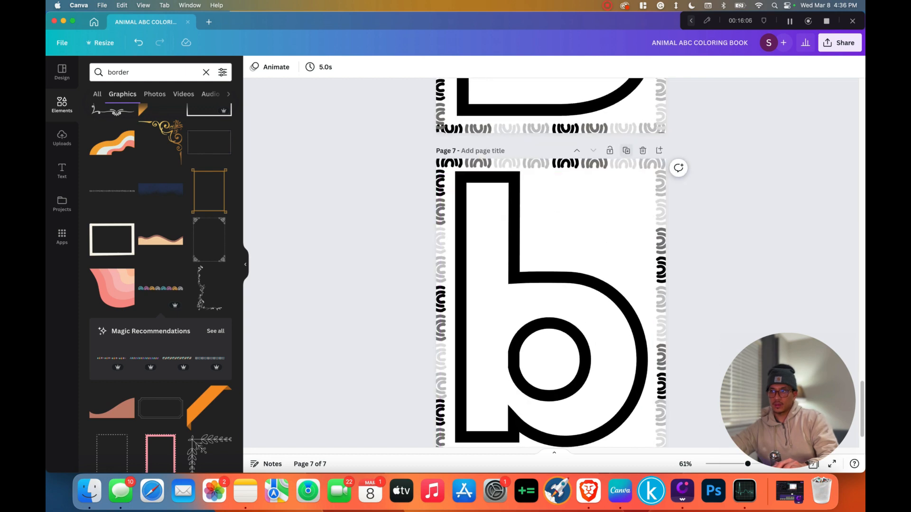
pyautogui.click(626, 150)
pyautogui.click(550, 265)
pyautogui.press('BackSpace')
pyautogui.scroll(-1, 550, 266)
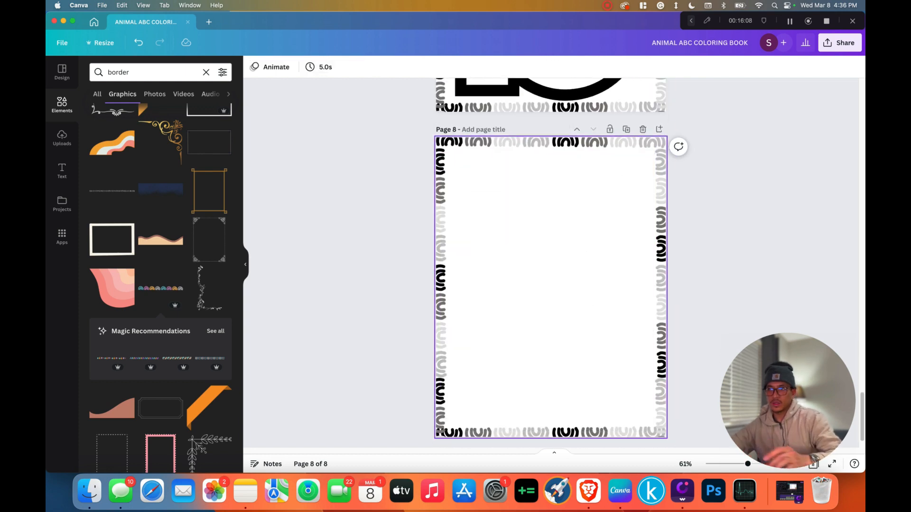
# Search the graphics for "bear" and look through the results for a black-and-white outline drawing suitable for coloring.
pyautogui.scroll(-1, 551, 266)
pyautogui.doubleClick(118, 72)
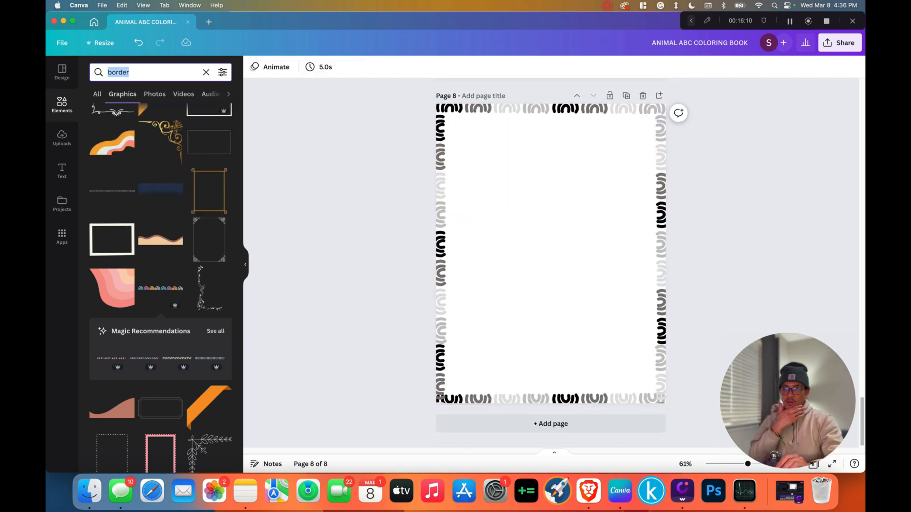
pyautogui.write('bear')
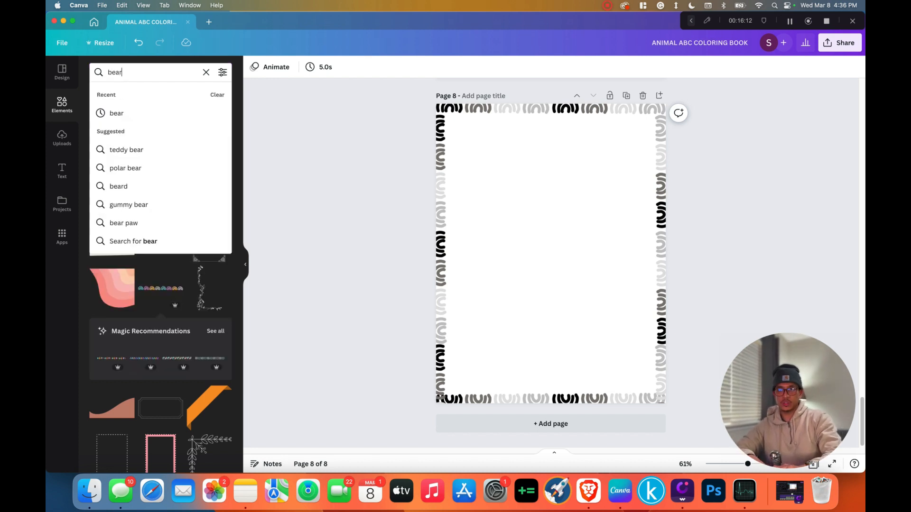
pyautogui.press('Return')
pyautogui.scroll(-2, 175, 192)
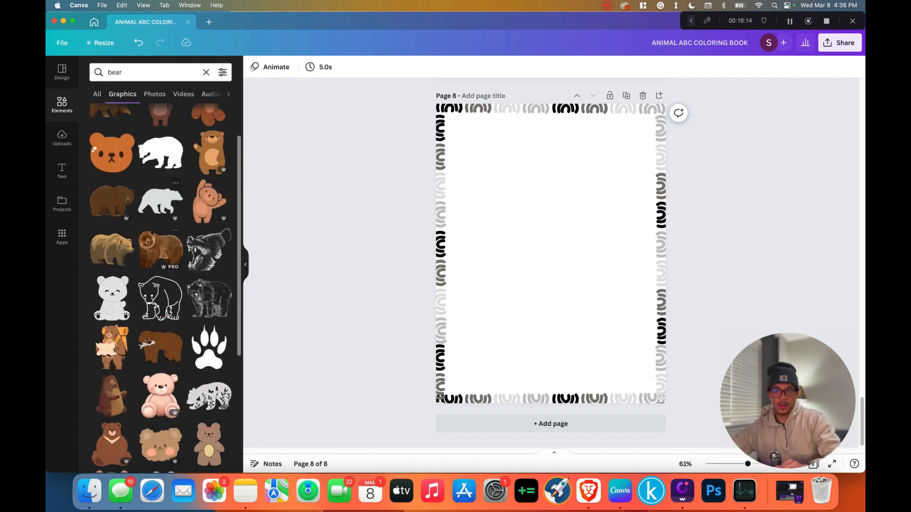
pyautogui.scroll(-5, 166, 284)
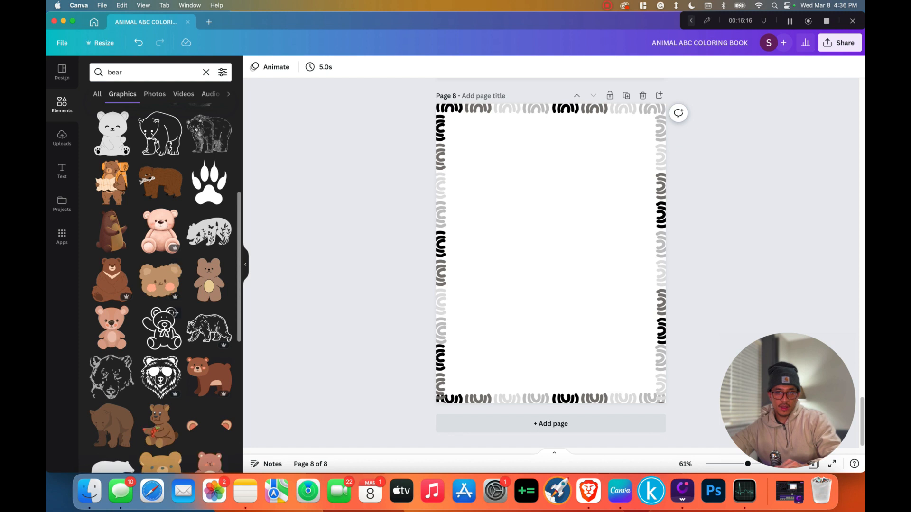
pyautogui.scroll(-3, 161, 308)
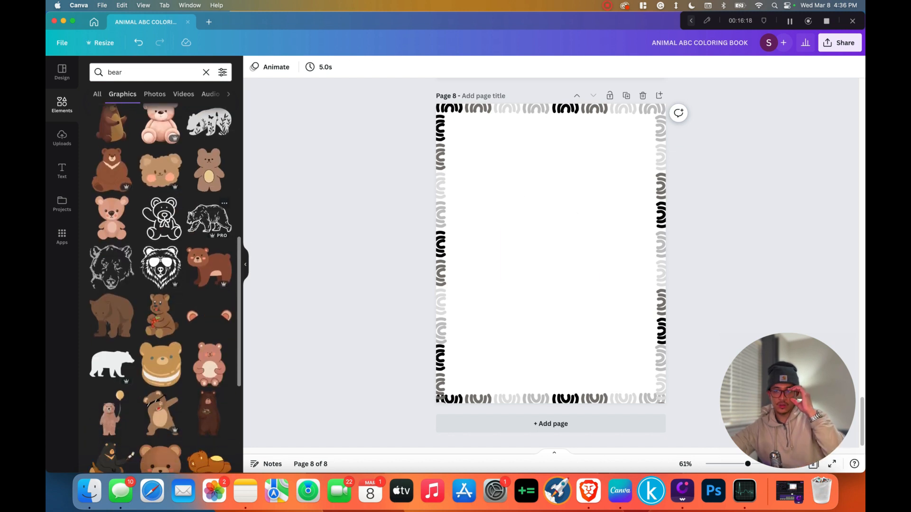
# Try the outlined walking bear and the outlined sitting teddy bear on page 8, removing each from the page.
pyautogui.click(208, 219)
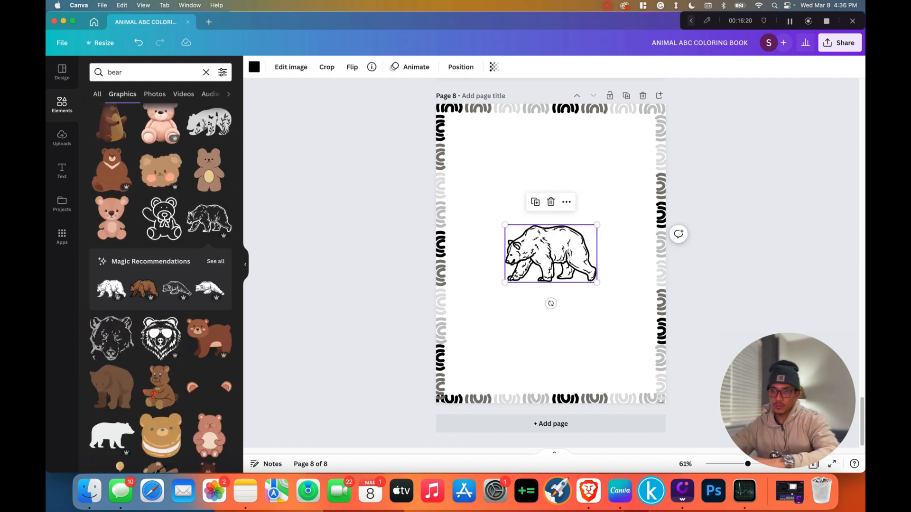
pyautogui.press('Delete')
pyautogui.scroll(-10, 161, 284)
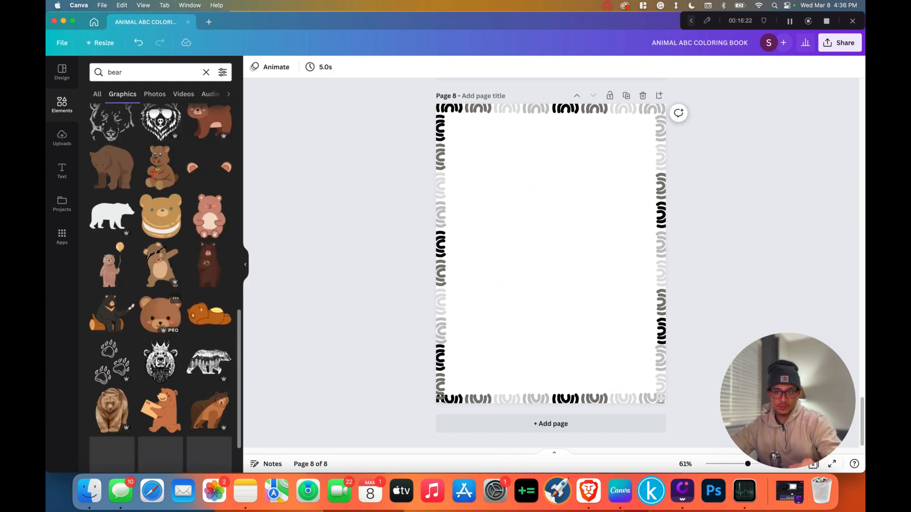
pyautogui.scroll(-5, 161, 285)
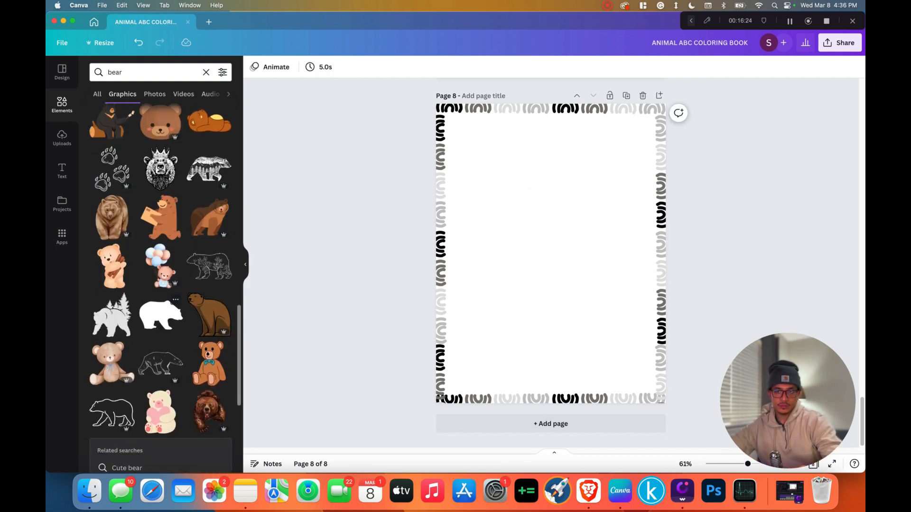
pyautogui.scroll(-3, 114, 284)
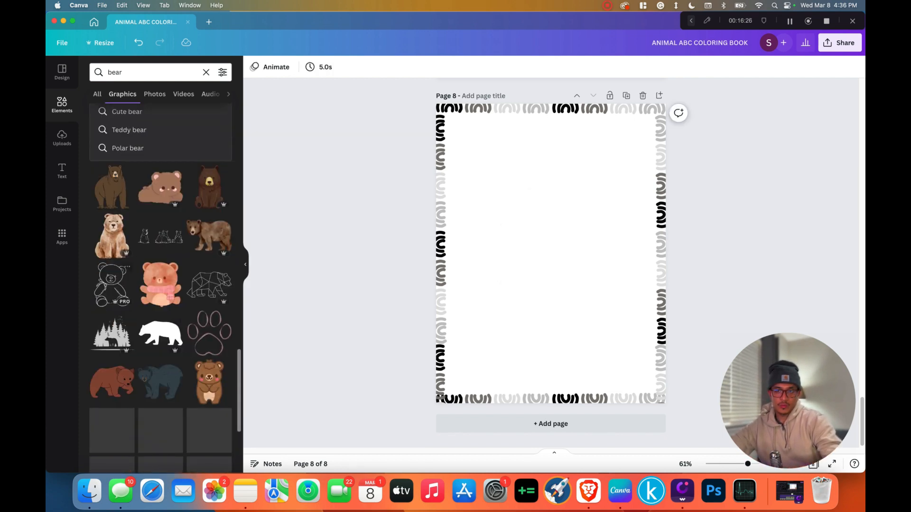
pyautogui.click(111, 284)
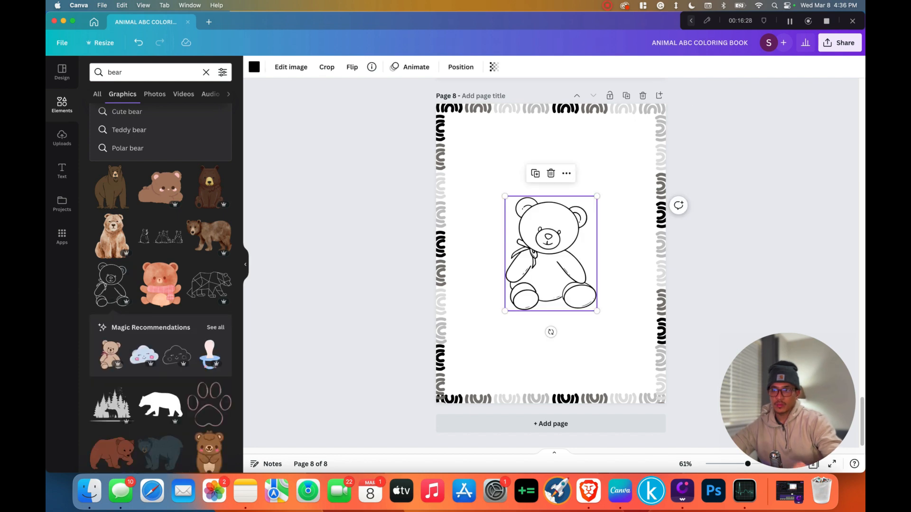
pyautogui.press('Delete')
pyautogui.scroll(-10, 161, 285)
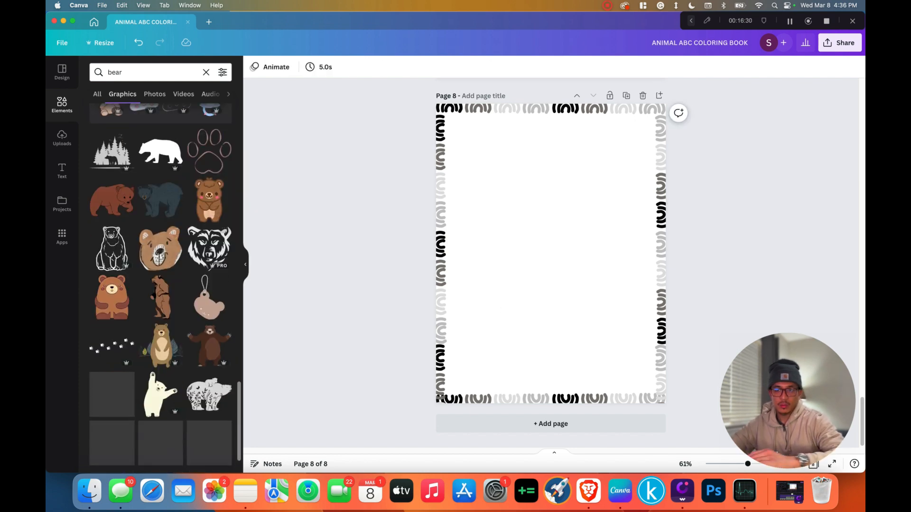
# Add the outlined sitting teddy bear to page 8, enlarged to fill the rainbow border, and switch to the overview of all pages.
pyautogui.scroll(-4, 160, 284)
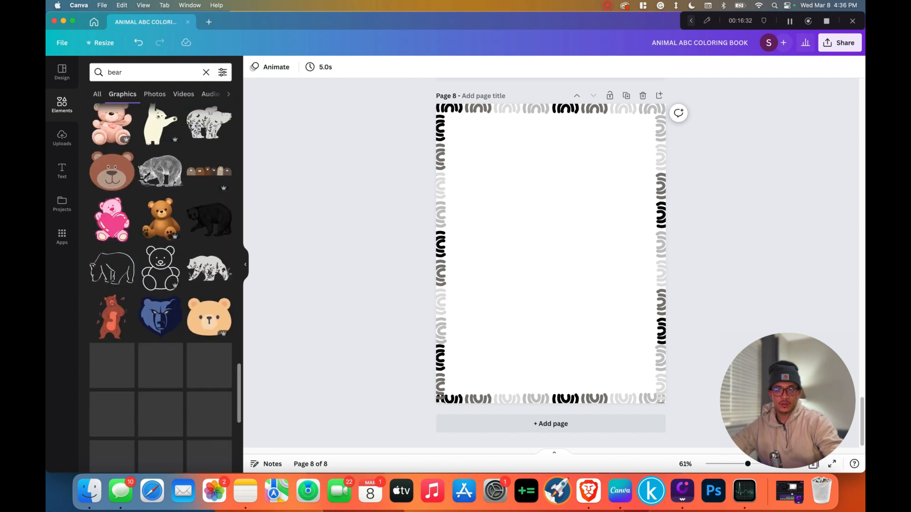
pyautogui.click(160, 268)
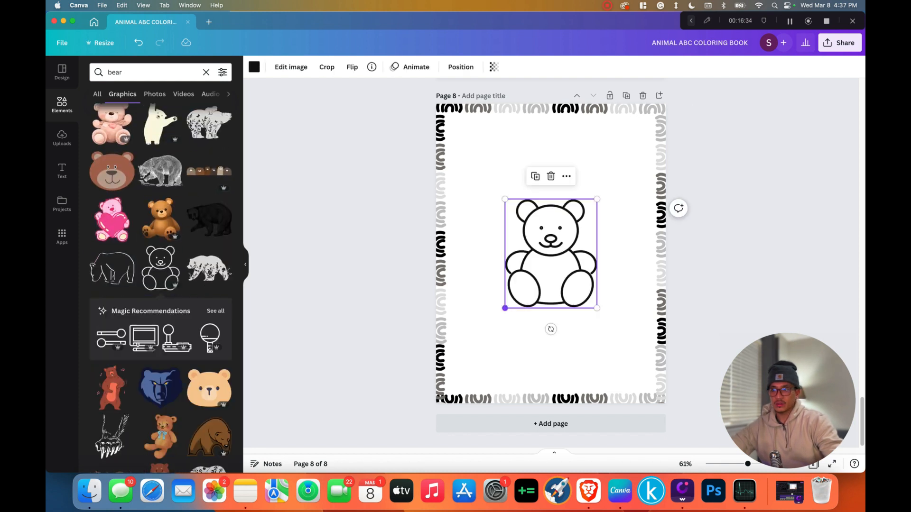
pyautogui.moveTo(505, 308); pyautogui.dragTo(450, 373)
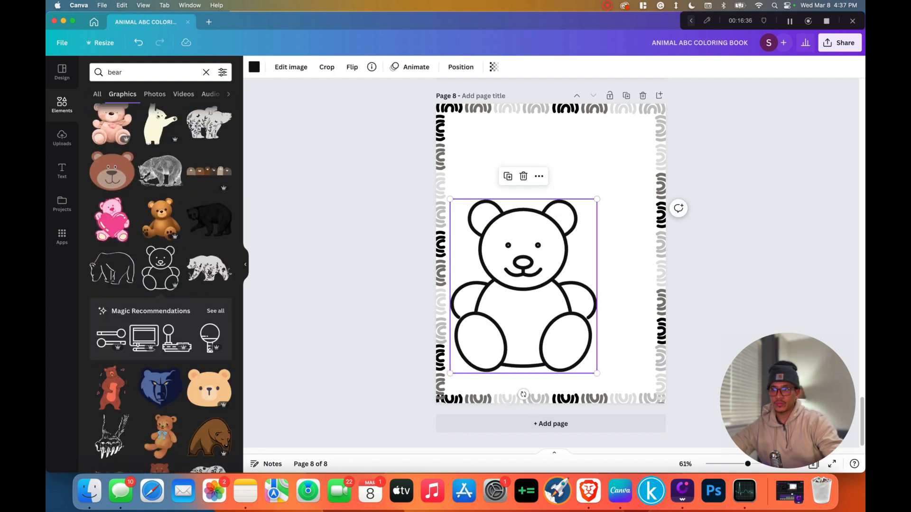
pyautogui.moveTo(597, 200); pyautogui.dragTo(653, 133)
pyautogui.press('Escape')
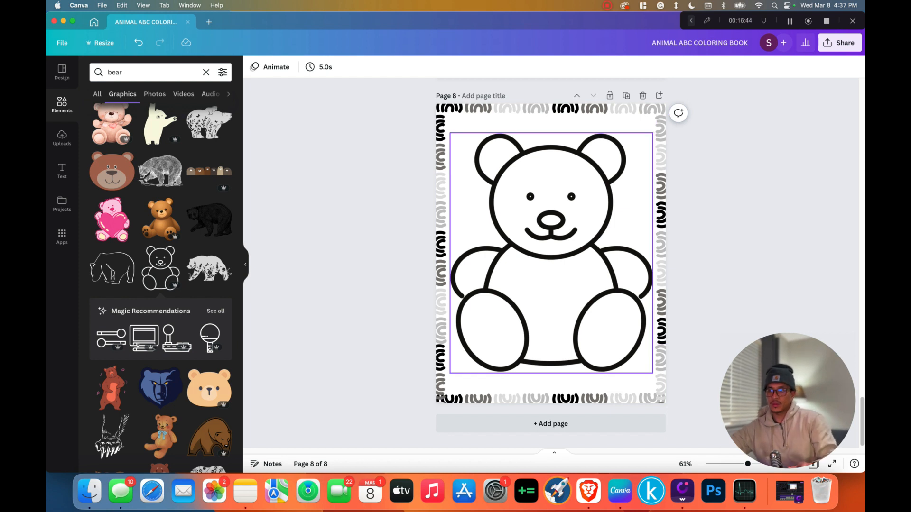
pyautogui.moveTo(787, 401); pyautogui.dragTo(794, 363)
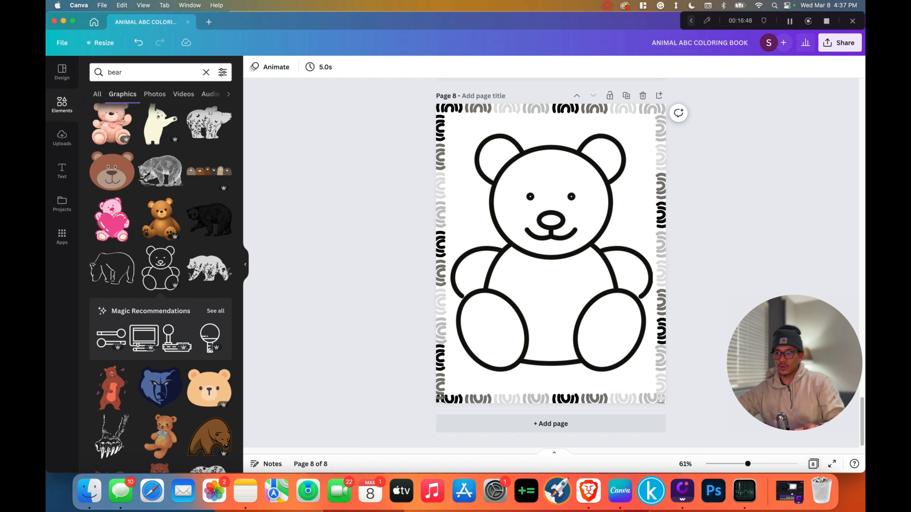
pyautogui.click(813, 464)
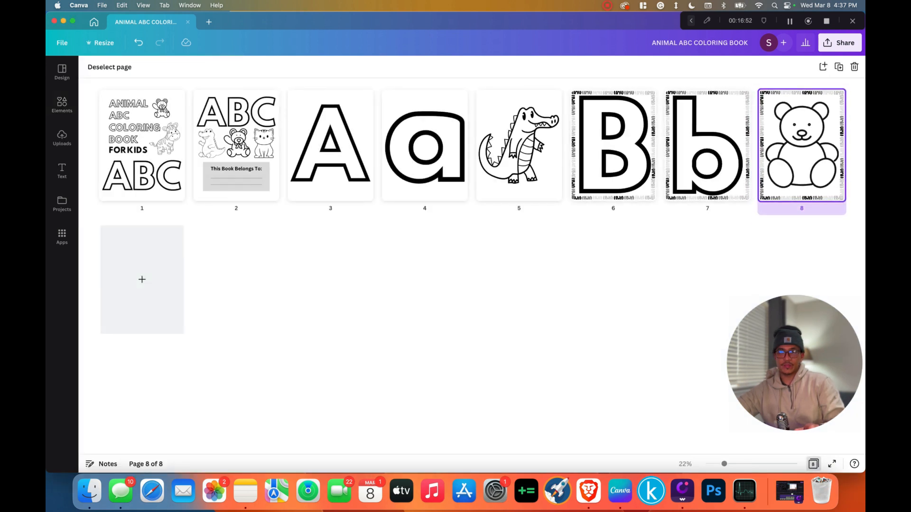
pyautogui.moveTo(582, 234); pyautogui.dragTo(818, 114)
pyautogui.press('super+d')
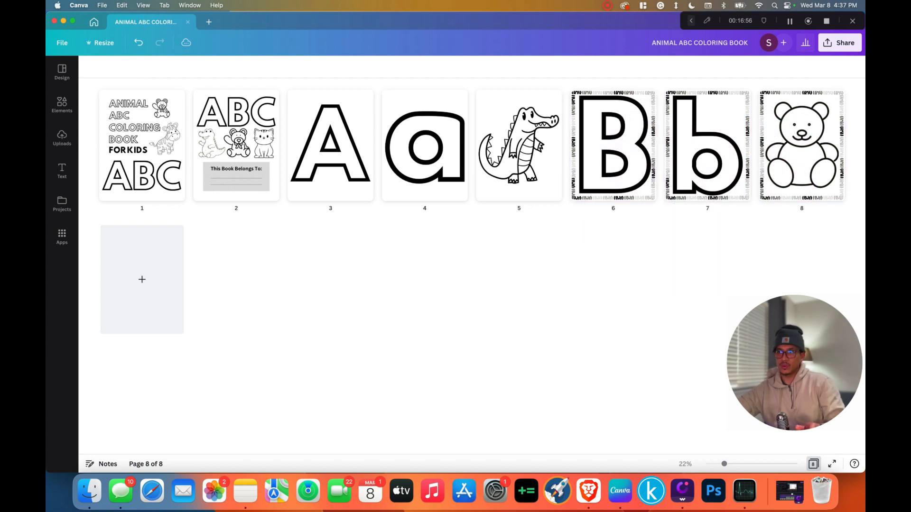
pyautogui.moveTo(601, 270); pyautogui.dragTo(811, 89)
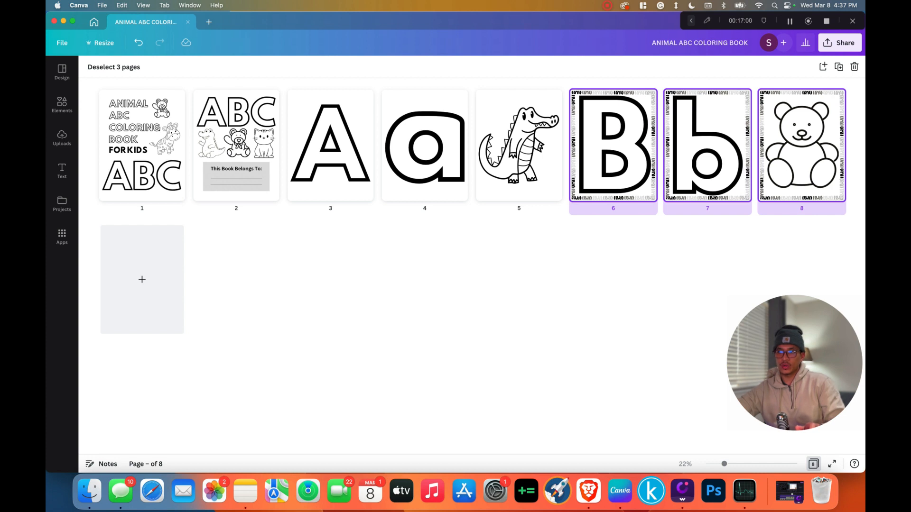
pyautogui.press('super+d')
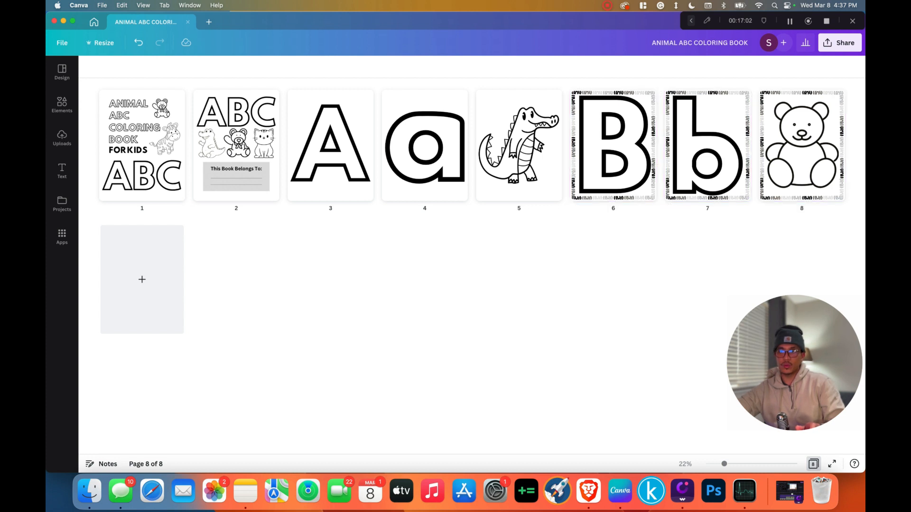
# Duplicate pages 3 to 5 with the uppercase A, lowercase a and crocodile, and open the copied uppercase A on page 9.
pyautogui.moveTo(301, 246); pyautogui.dragTo(544, 79)
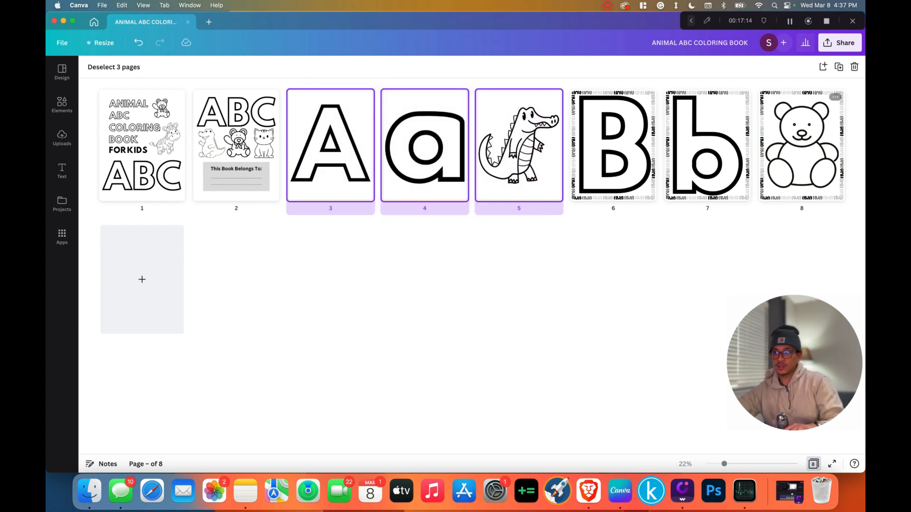
pyautogui.press('super+d')
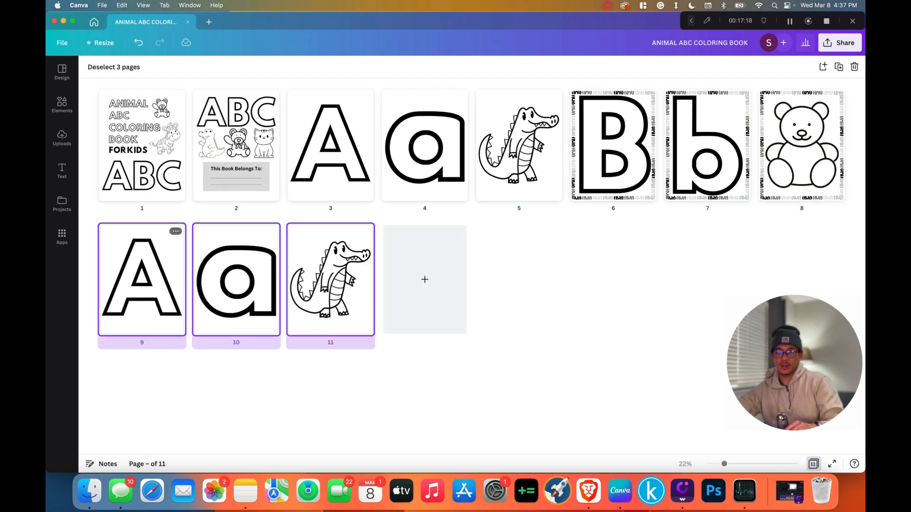
pyautogui.doubleClick(135, 279)
pyautogui.scroll(15, 551, 262)
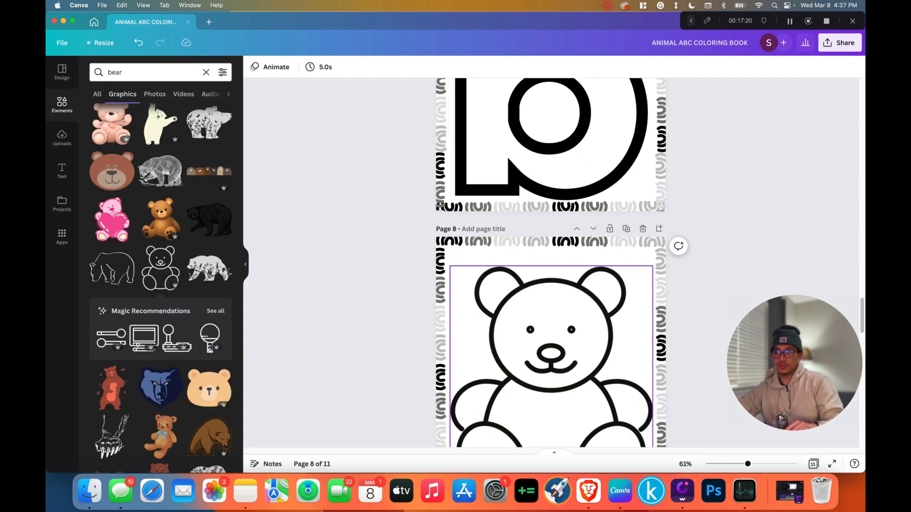
pyautogui.scroll(-17, 550, 262)
pyautogui.scroll(3, 550, 262)
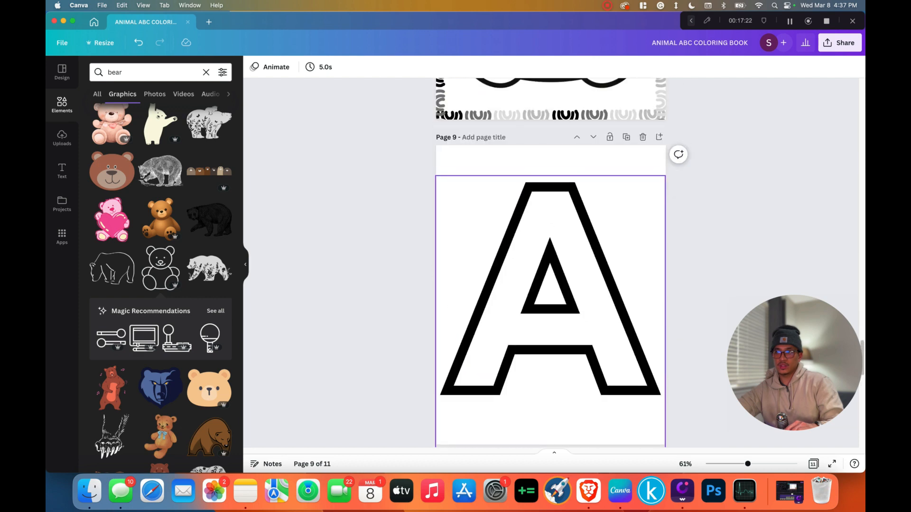
# Replace the letter A on page 9 with an outlined uppercase C.
pyautogui.click(439, 289)
pyautogui.press('super+a')
pyautogui.write('C')
pyautogui.scroll(3, 550, 262)
pyautogui.press('super+a')
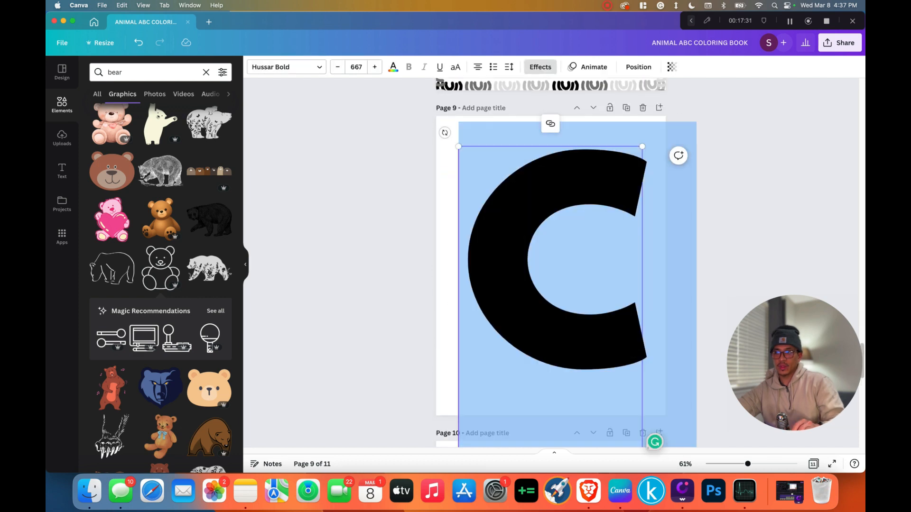
pyautogui.write('C')
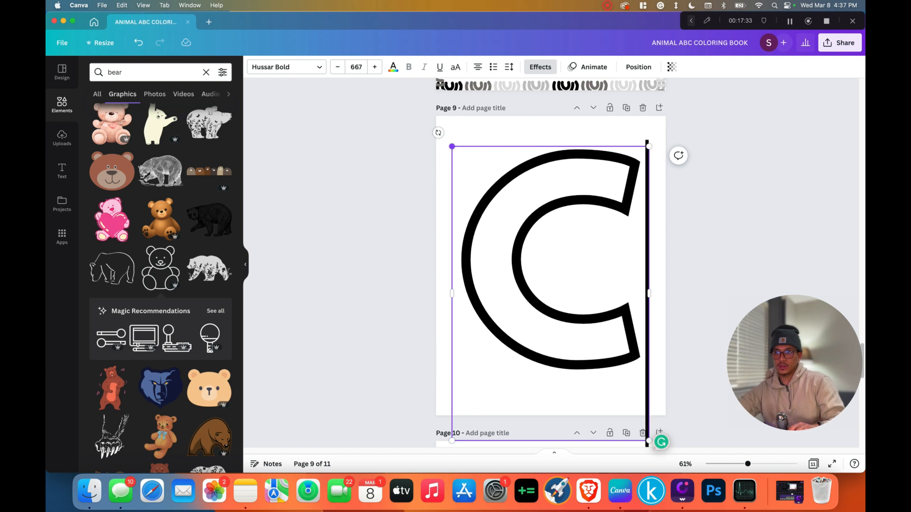
# Enlarge the uppercase C on page 9 to font size 804 and center it on the page.
pyautogui.moveTo(452, 146); pyautogui.dragTo(428, 111)
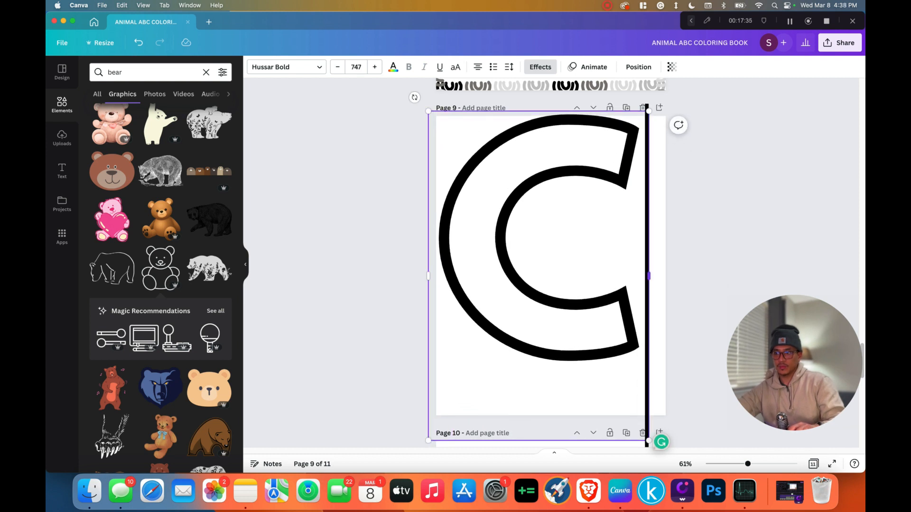
pyautogui.moveTo(648, 440); pyautogui.dragTo(665, 453)
pyautogui.press('Escape')
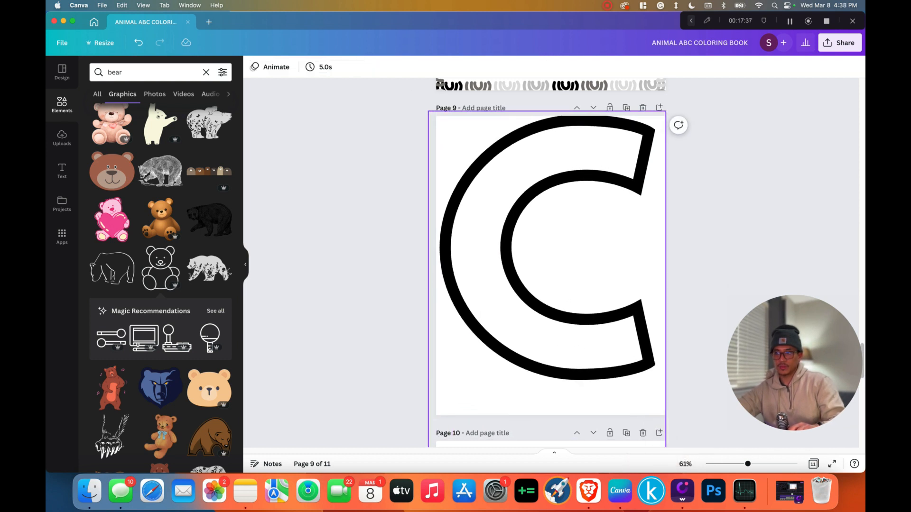
pyautogui.moveTo(551, 247); pyautogui.dragTo(555, 265)
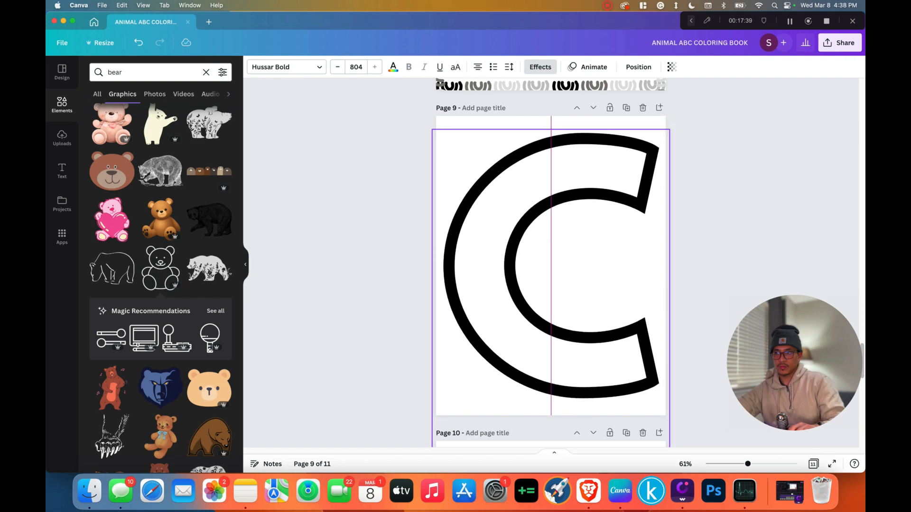
pyautogui.press('Escape')
# Replace the lowercase a on page 10 with a lowercase c.
pyautogui.scroll(-7, 551, 261)
pyautogui.click(550, 237)
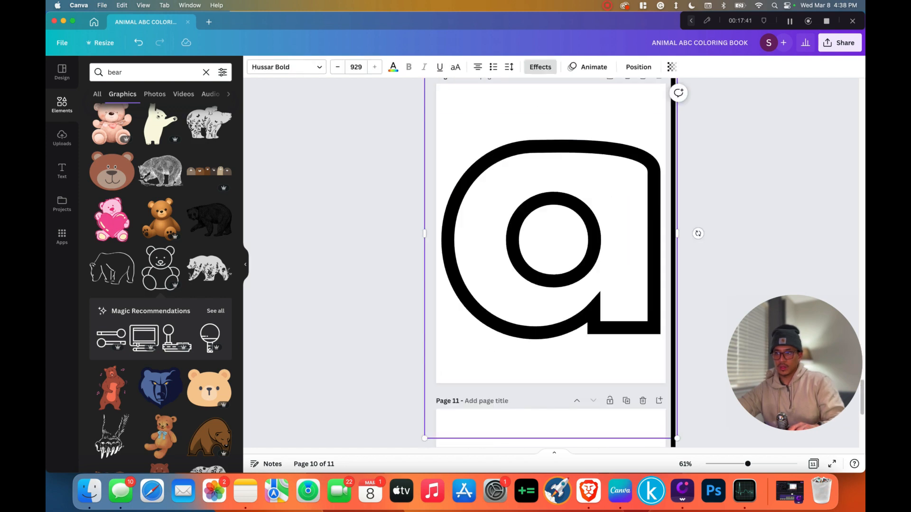
pyautogui.press('super+a')
pyautogui.write('c')
# Enlarge the lowercase c on page 10 to a font size of about 1184 and center it on the page.
pyautogui.scroll(-4, 551, 261)
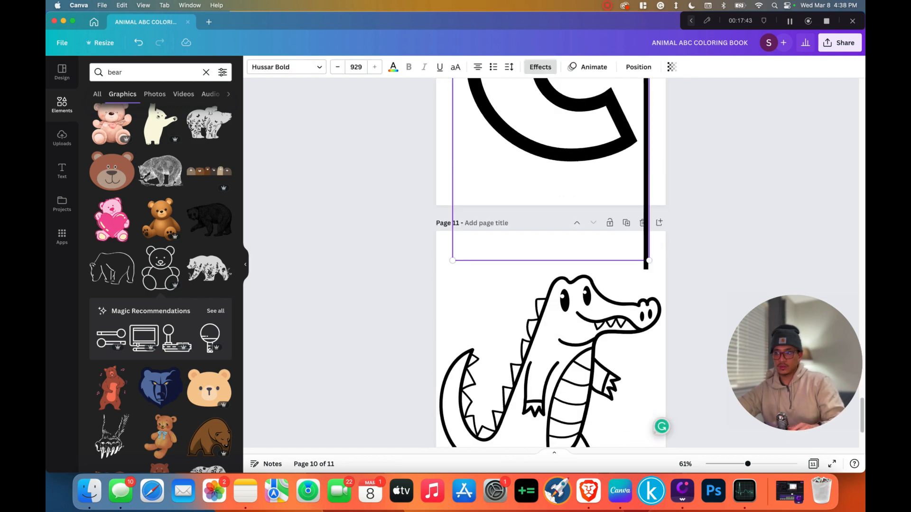
pyautogui.moveTo(649, 261); pyautogui.dragTo(671, 309)
pyautogui.scroll(6, 671, 308)
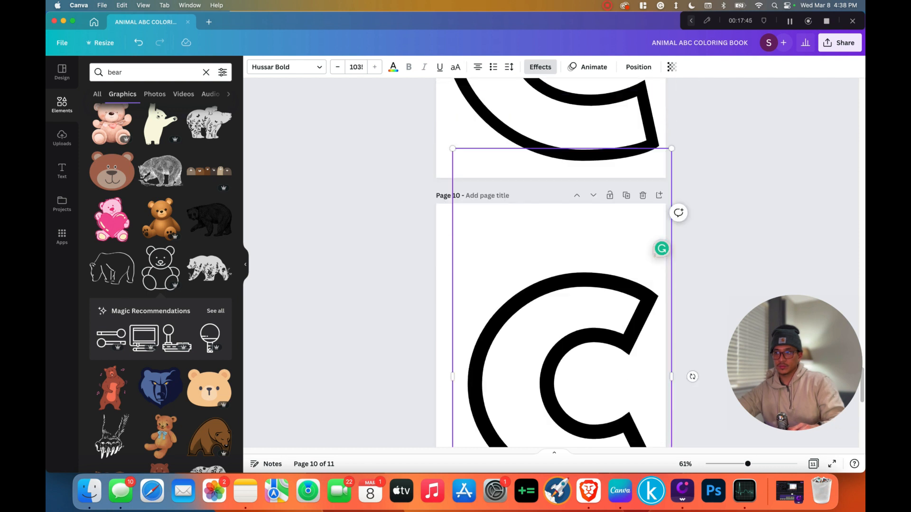
pyautogui.moveTo(452, 160); pyautogui.dragTo(421, 94)
pyautogui.click(677, 223)
pyautogui.scroll(-2, 678, 190)
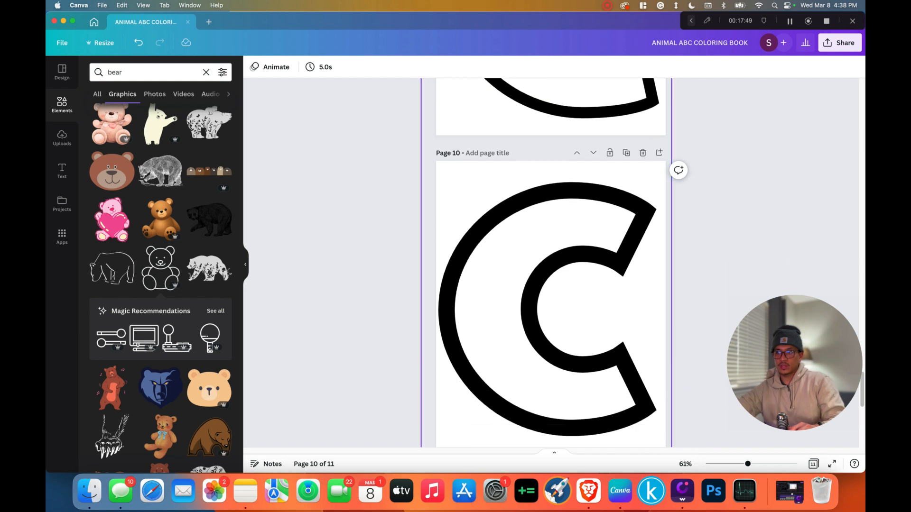
pyautogui.moveTo(550, 303); pyautogui.dragTo(555, 310)
pyautogui.scroll(-2, 550, 261)
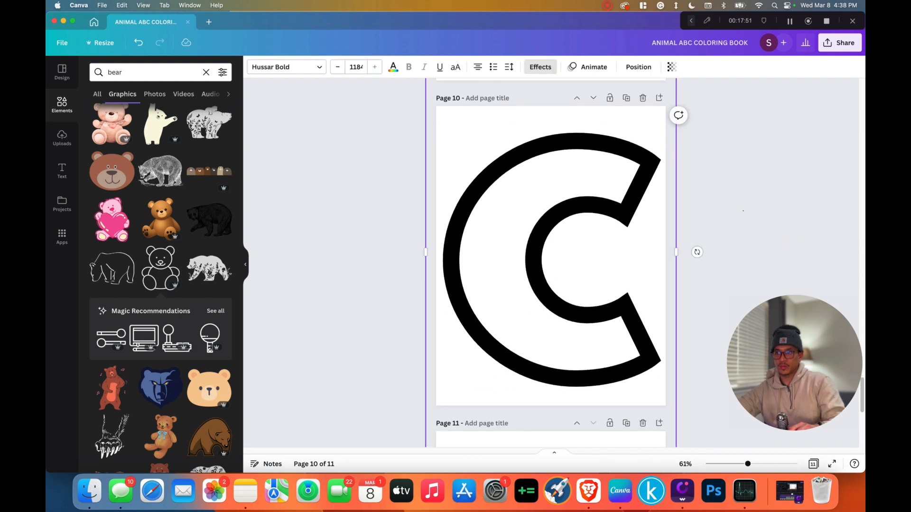
pyautogui.click(743, 210)
# Delete the crocodile drawing from page 11, leaving the page blank.
pyautogui.scroll(-6, 551, 260)
pyautogui.click(550, 277)
pyautogui.press('Delete')
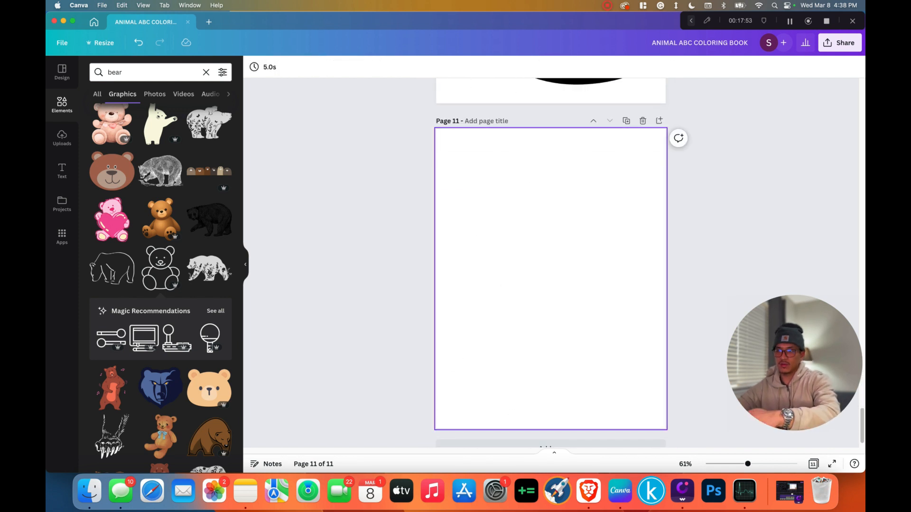
# Search the graphics for "cat" and look through the results for an outline drawing suitable for coloring.
pyautogui.doubleClick(114, 72)
pyautogui.write('cat')
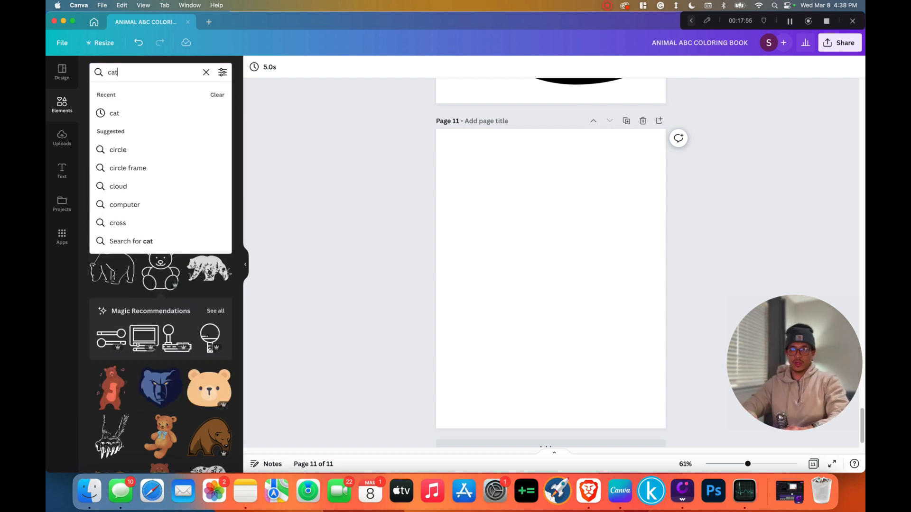
pyautogui.press('Return')
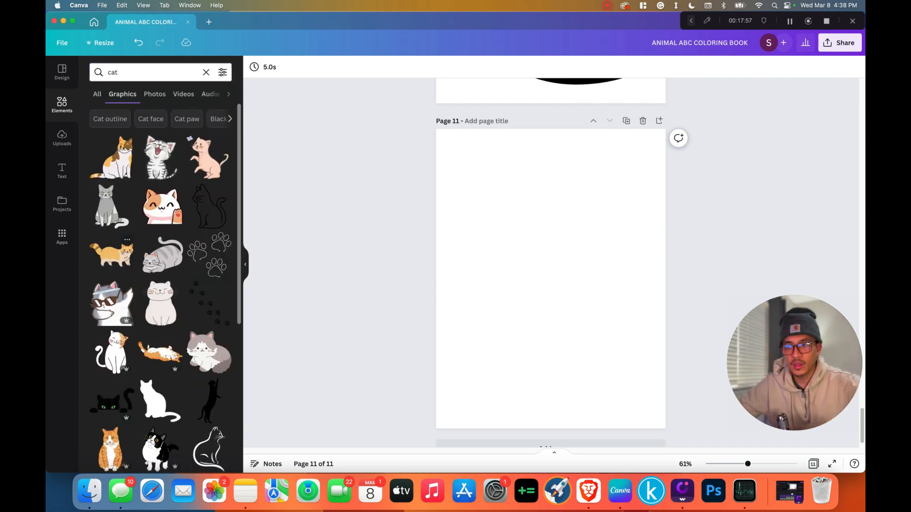
pyautogui.scroll(-15, 161, 285)
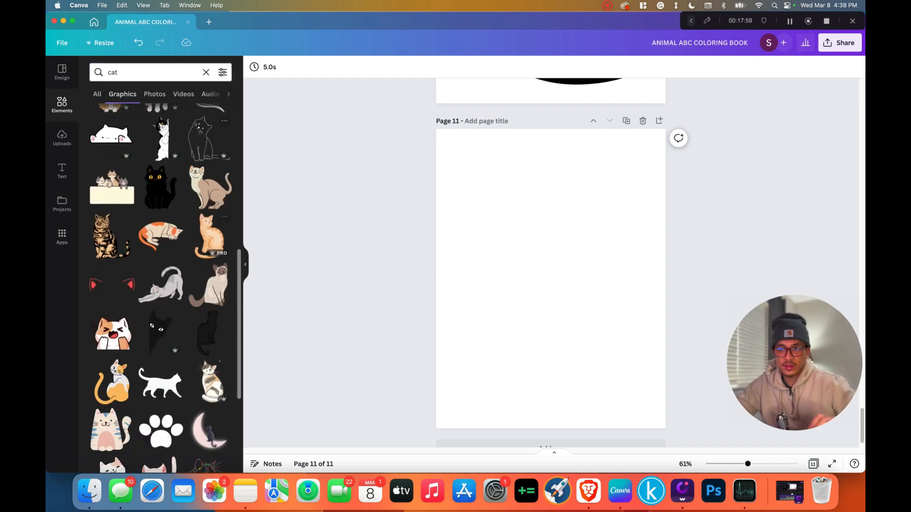
pyautogui.scroll(-10, 161, 285)
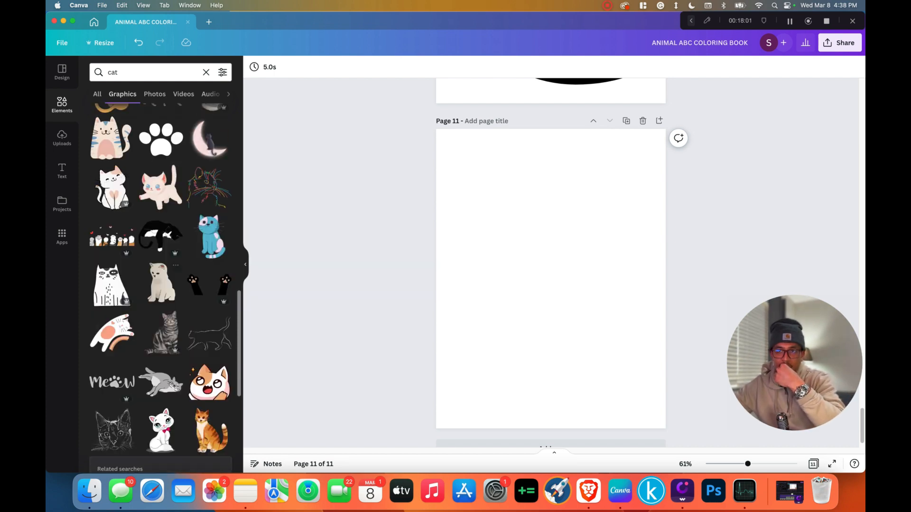
pyautogui.scroll(-10, 161, 285)
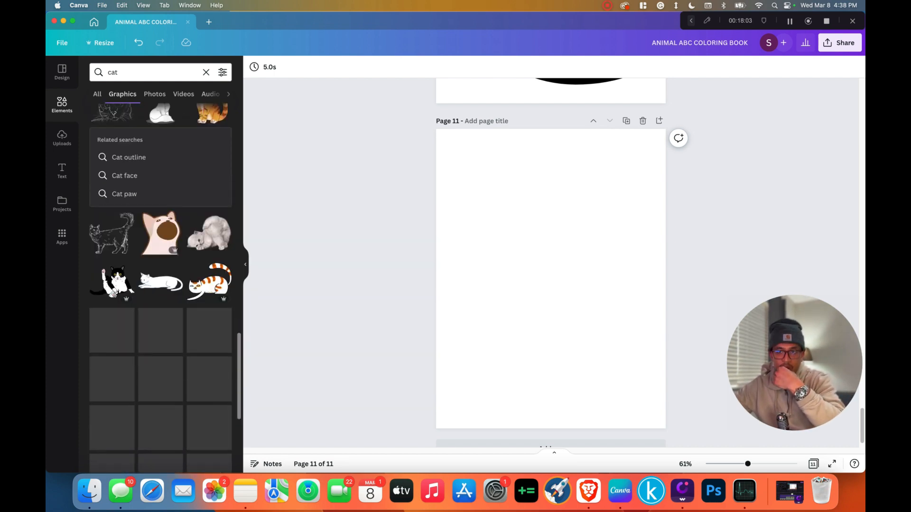
pyautogui.scroll(-10, 162, 284)
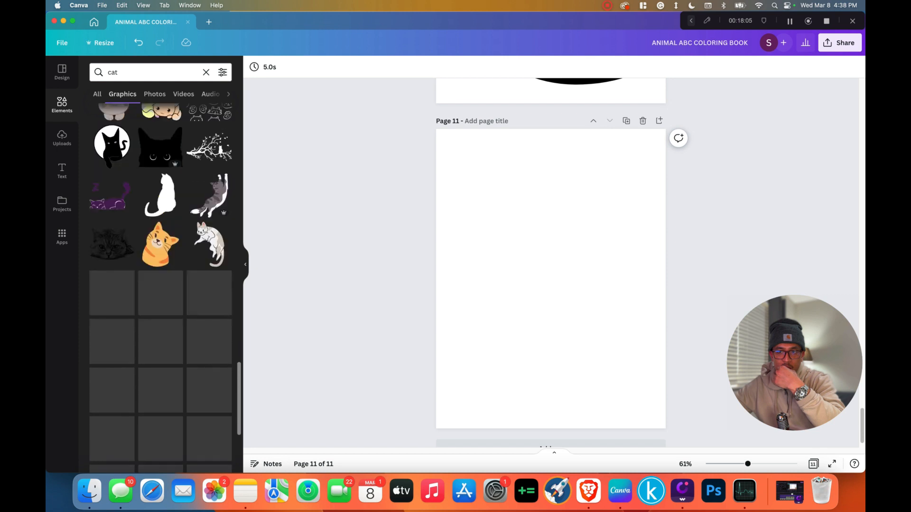
pyautogui.scroll(-3, 162, 285)
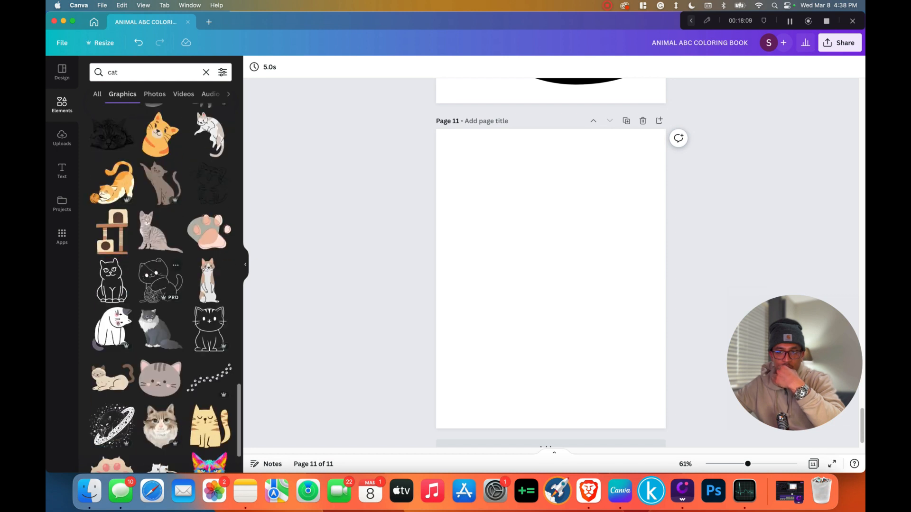
# Try the outlined cat with a ball of yarn on page 11, remove it, and look through more cat graphics.
pyautogui.click(159, 280)
pyautogui.press('Delete')
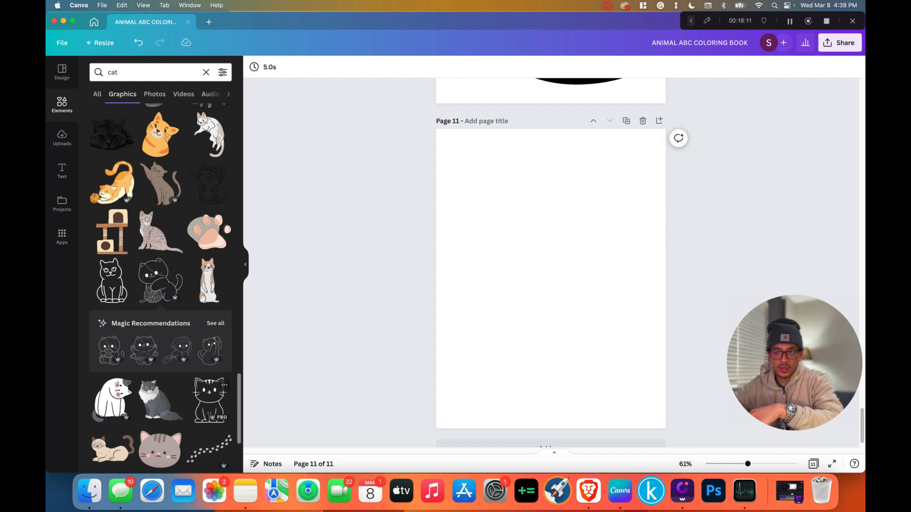
pyautogui.scroll(-8, 162, 285)
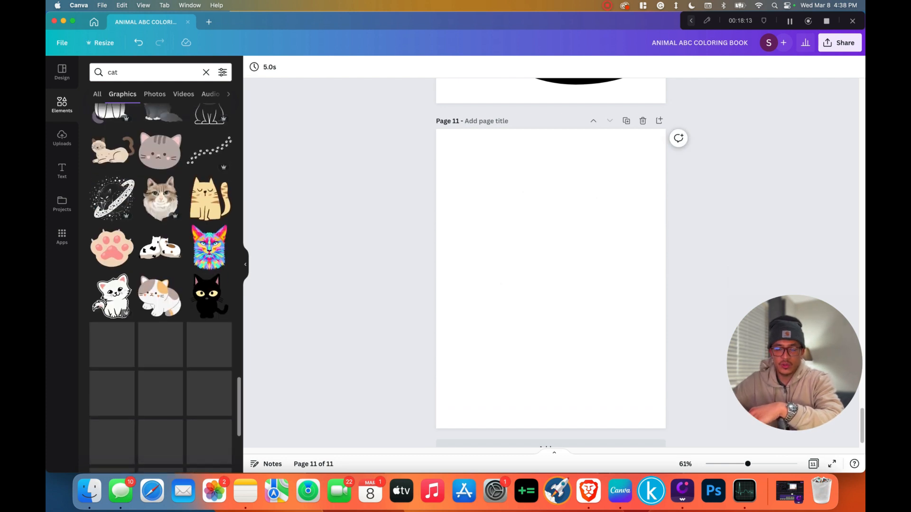
pyautogui.scroll(-4, 161, 284)
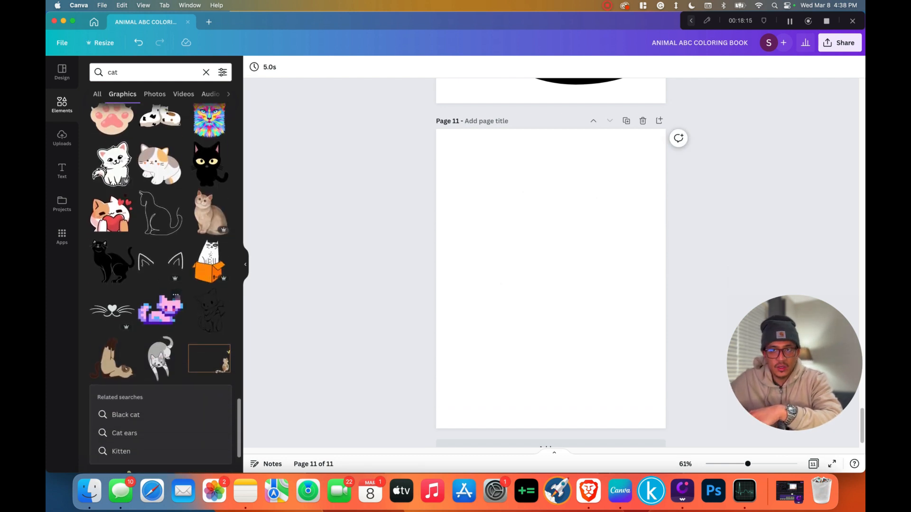
pyautogui.scroll(-10, 161, 285)
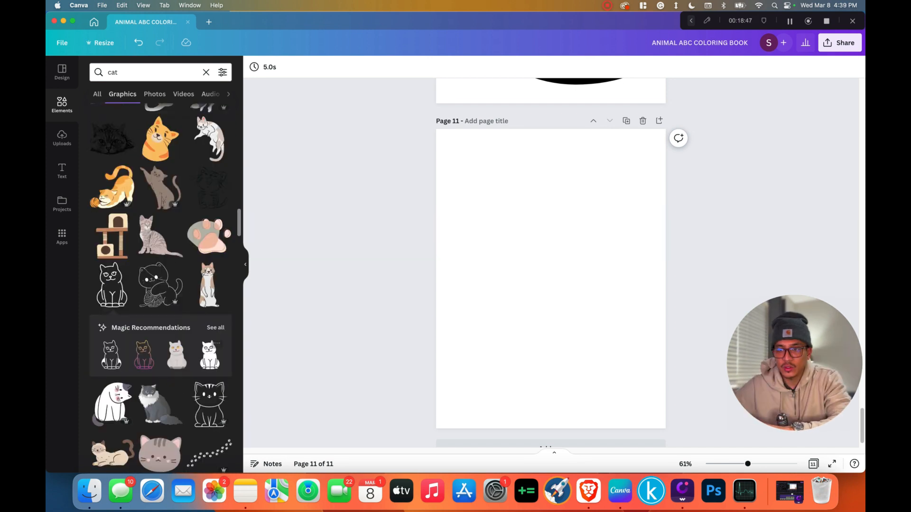
# Try the front-facing striped kitten outline on page 11 and look back through the cat graphics for another outline drawing.
pyautogui.click(209, 332)
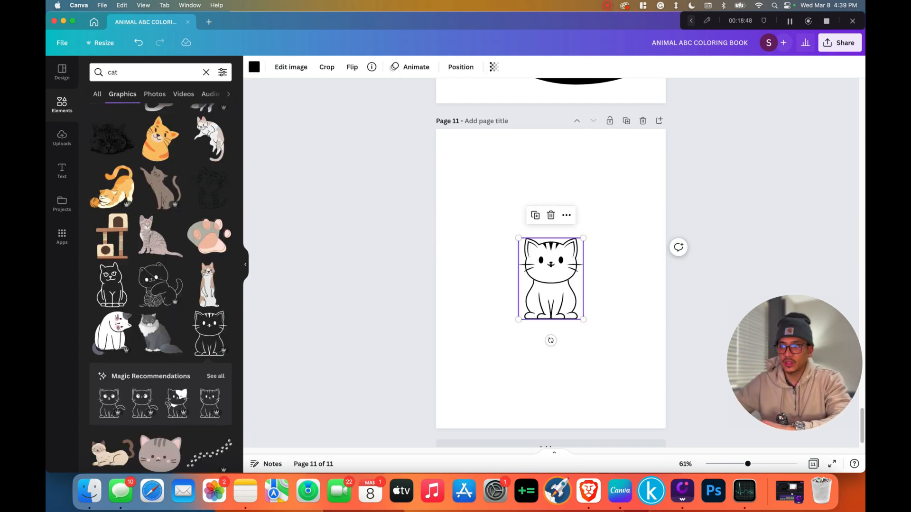
pyautogui.scroll(5, 161, 285)
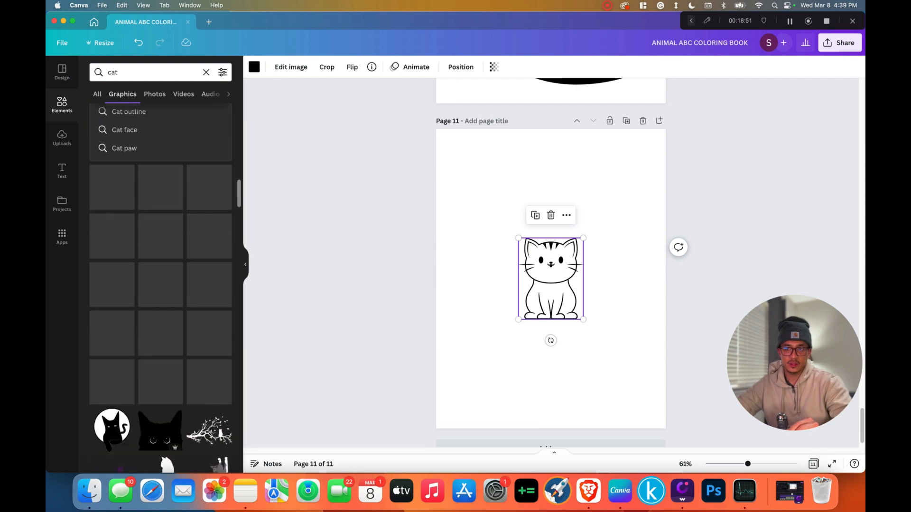
pyautogui.scroll(5, 161, 333)
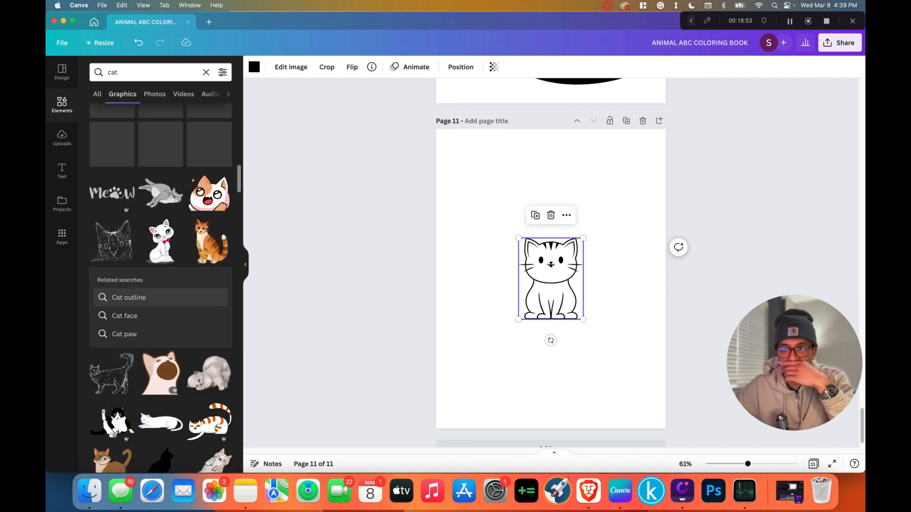
pyautogui.scroll(5, 161, 332)
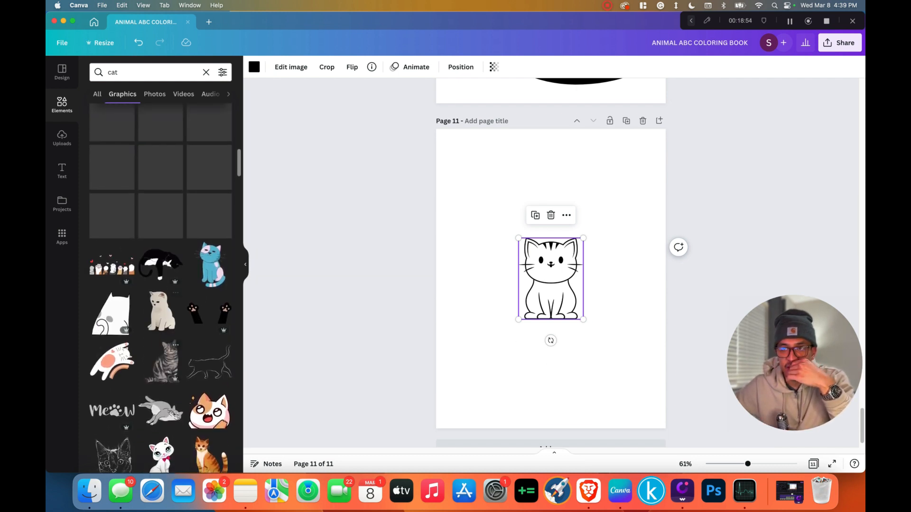
pyautogui.scroll(3, 161, 332)
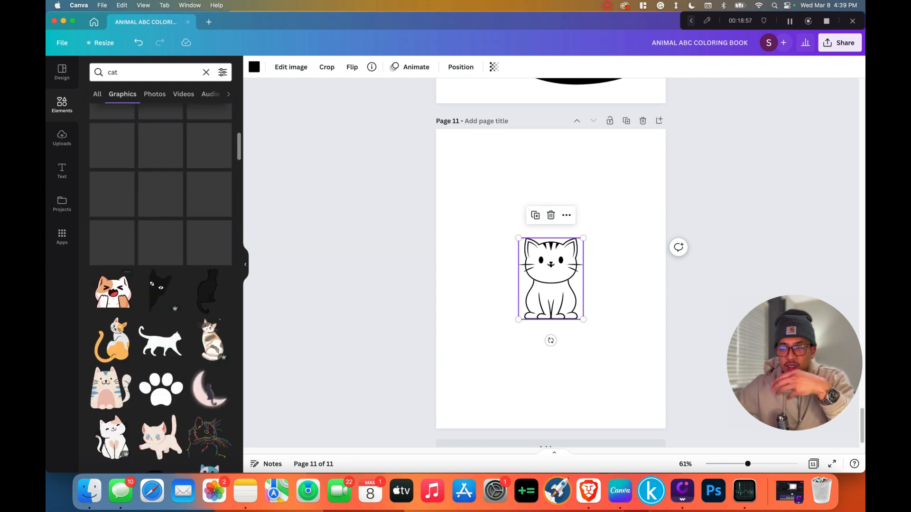
pyautogui.scroll(5, 161, 285)
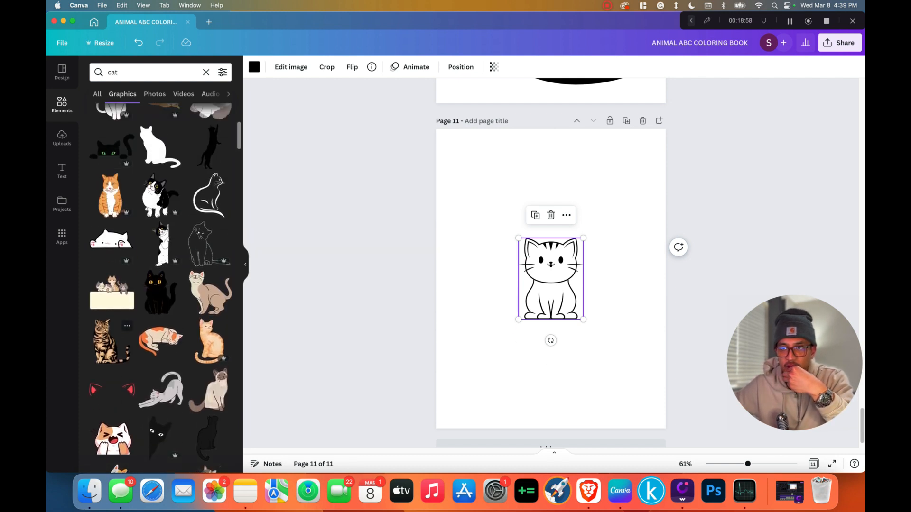
pyautogui.scroll(2, 161, 285)
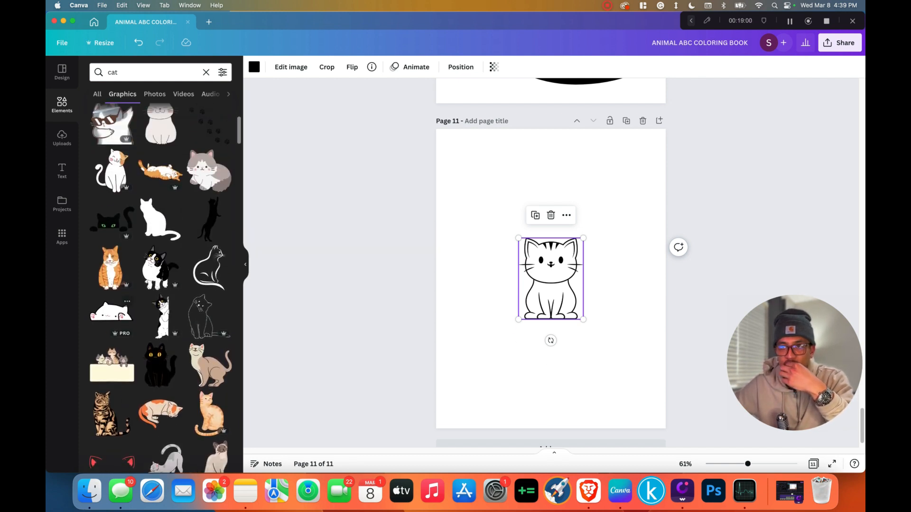
pyautogui.scroll(5, 162, 285)
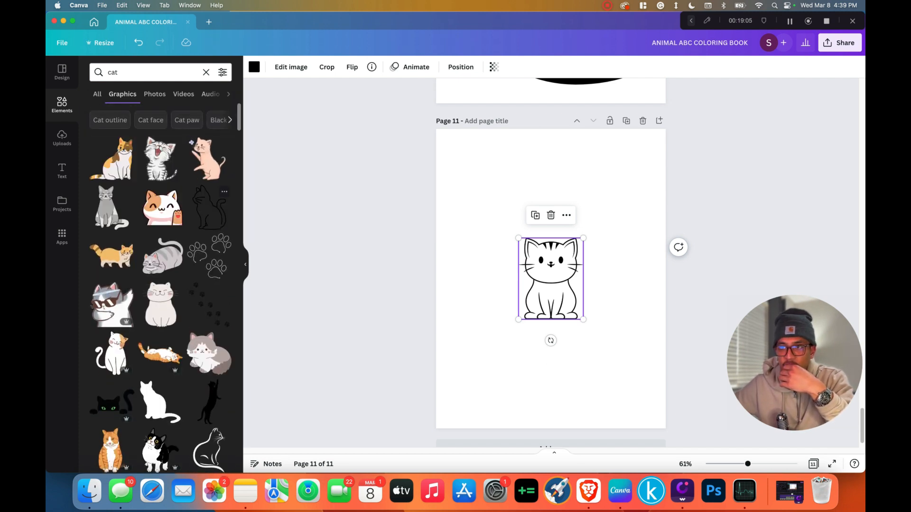
# Add the side-view sitting cat outline to page 11 and delete the small kitten drawing.
pyautogui.click(209, 207)
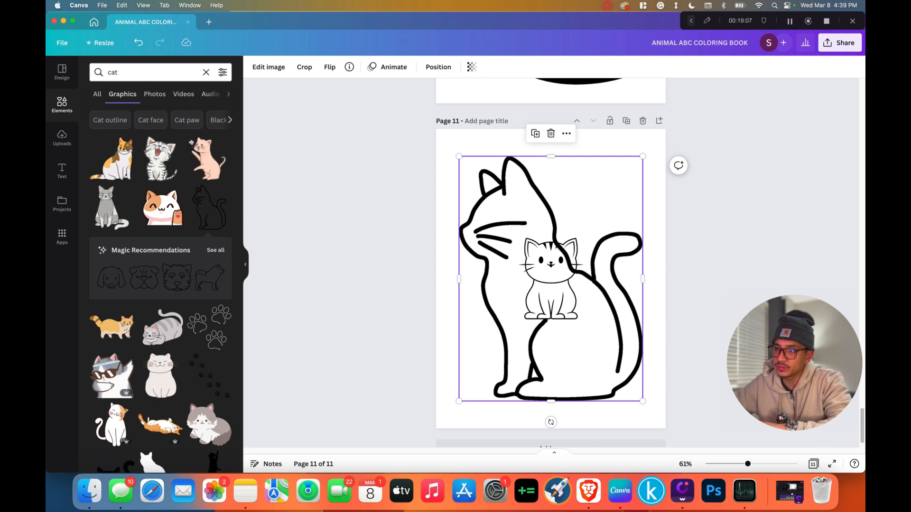
pyautogui.moveTo(593, 341)
pyautogui.mouseDown()
pyautogui.moveTo(462, 357)
pyautogui.moveTo(578, 346)
pyautogui.mouseUp()
pyautogui.click(551, 280)
pyautogui.press('BackSpace')
# Enlarge the side-view cat outline so it nearly fills page 11.
pyautogui.click(463, 361)
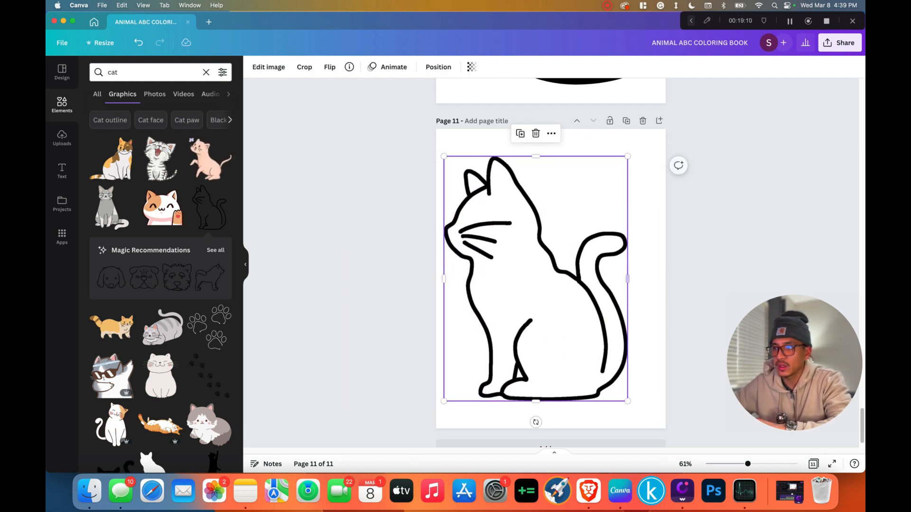
pyautogui.moveTo(628, 156); pyautogui.dragTo(658, 134)
pyautogui.press('Escape')
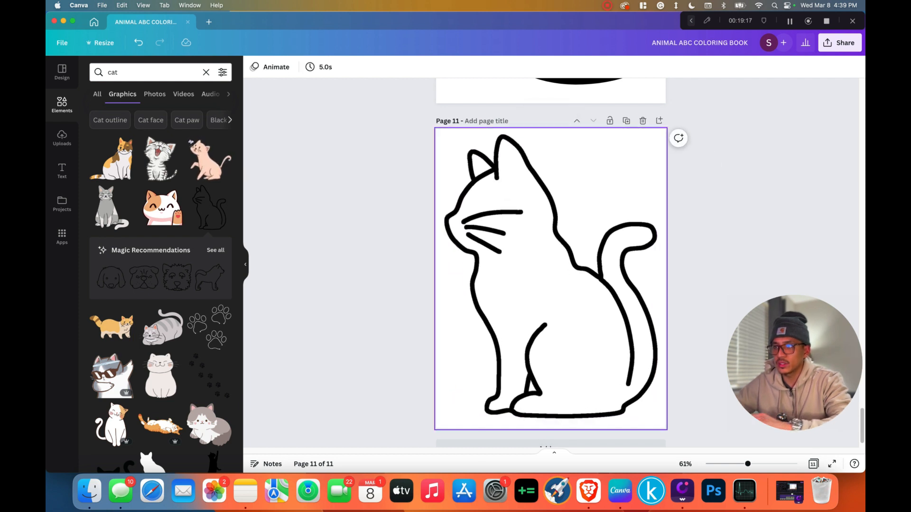
pyautogui.press('Escape')
pyautogui.scroll(-1, 550, 264)
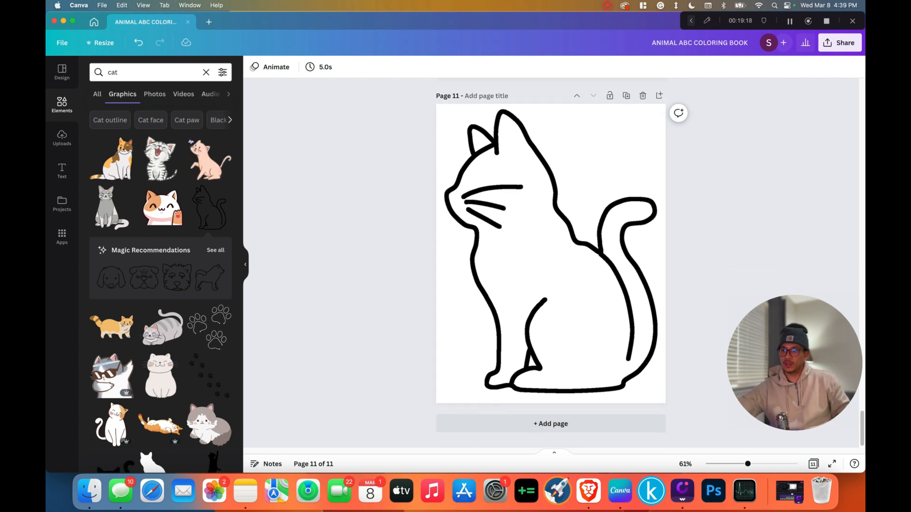
pyautogui.scroll(3, 551, 264)
pyautogui.scroll(-3, 550, 263)
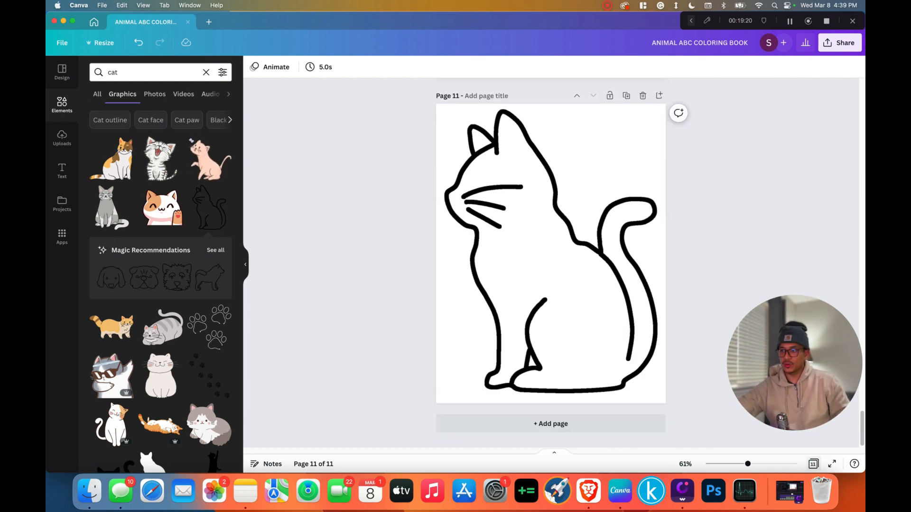
# Copy pages 6 to 8 with the bordered B, b and bear, and paste them after page 11.
pyautogui.press('alt+super+3')
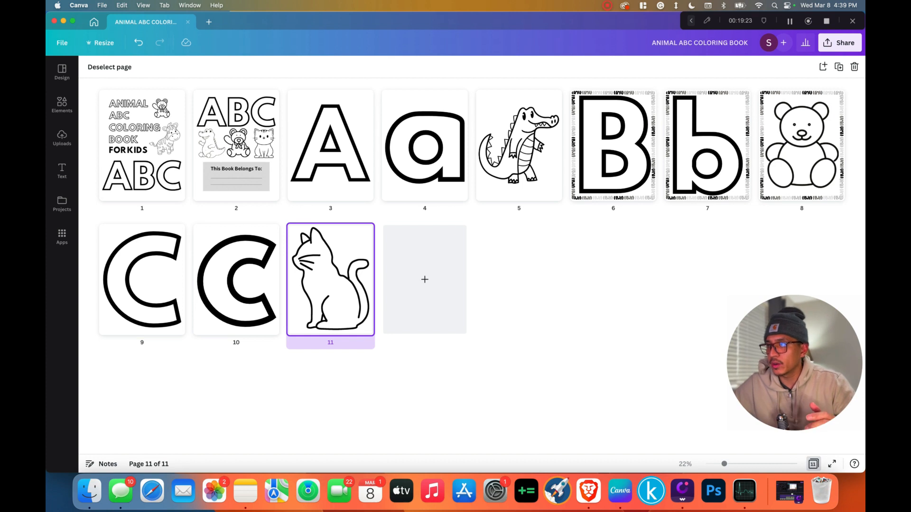
pyautogui.moveTo(590, 243); pyautogui.dragTo(837, 90)
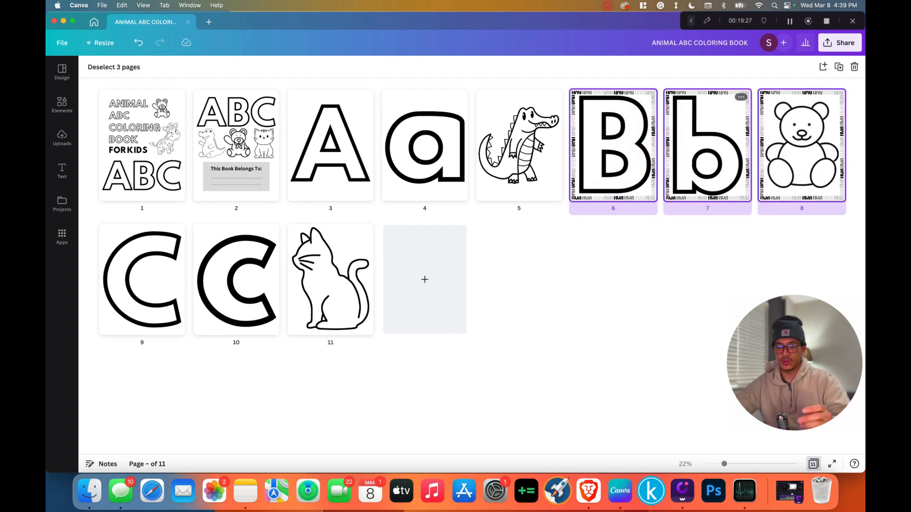
pyautogui.press('super+c')
pyautogui.click(330, 279)
pyautogui.press('super+v')
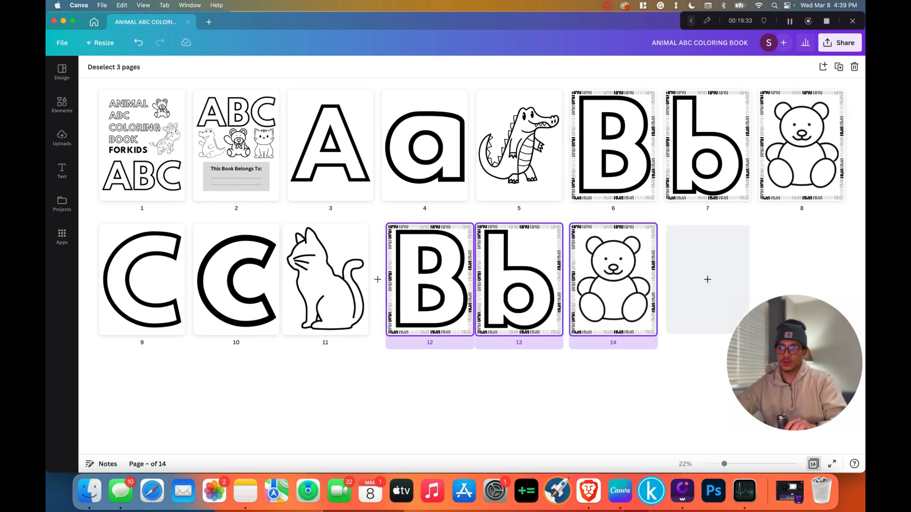
# Replace the uppercase B on page 12 with the letter D.
pyautogui.doubleClick(439, 279)
pyautogui.click(462, 265)
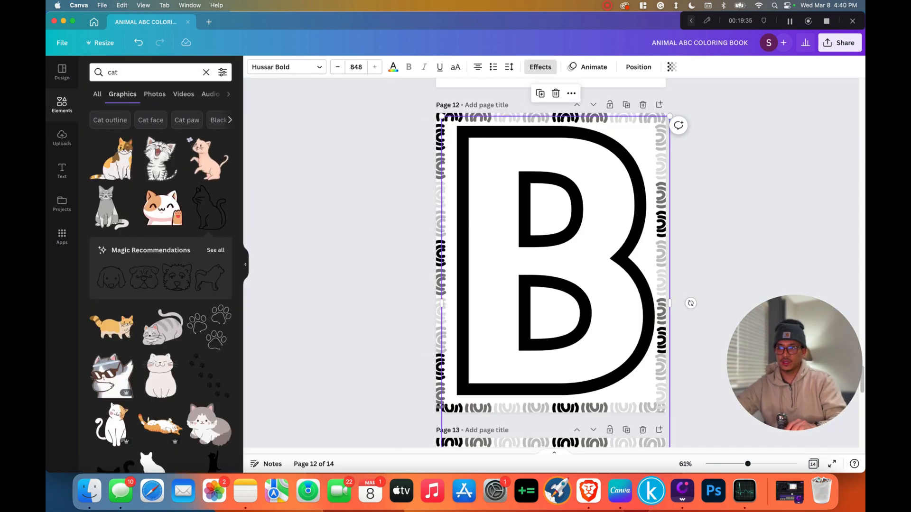
pyautogui.click(462, 266)
pyautogui.press('super+a')
pyautogui.write('D')
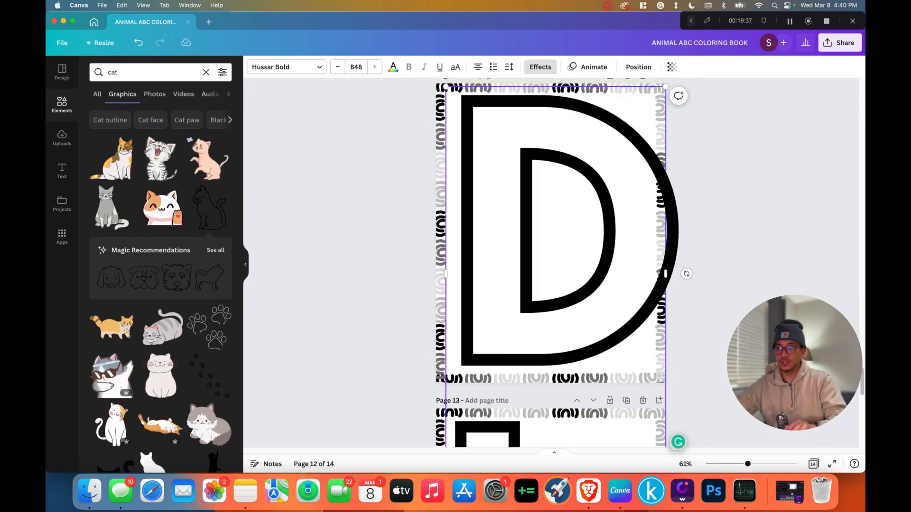
# Shrink the D on page 12 and center it so it fits inside the patterned border.
pyautogui.scroll(2, 716, 176)
pyautogui.click(716, 175)
pyautogui.click(645, 166)
pyautogui.moveTo(666, 142); pyautogui.dragTo(645, 177)
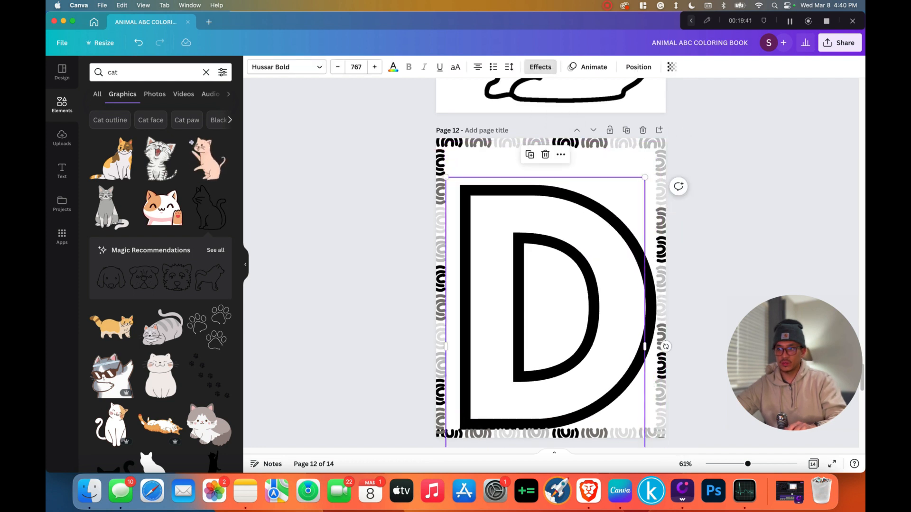
pyautogui.click(654, 168)
pyautogui.moveTo(550, 304); pyautogui.dragTo(540, 288)
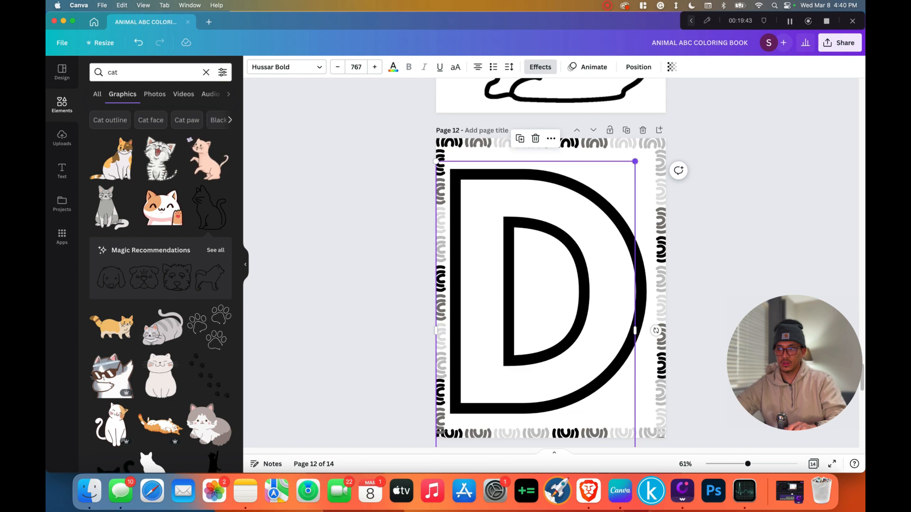
pyautogui.moveTo(634, 161); pyautogui.dragTo(640, 152)
pyautogui.click(716, 175)
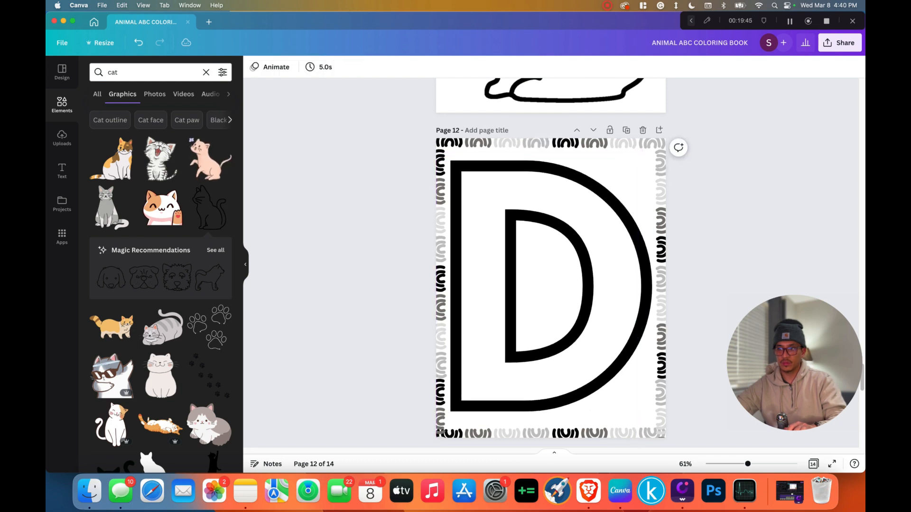
pyautogui.moveTo(635, 325); pyautogui.dragTo(635, 328)
pyautogui.click(695, 328)
pyautogui.scroll(-1, 695, 327)
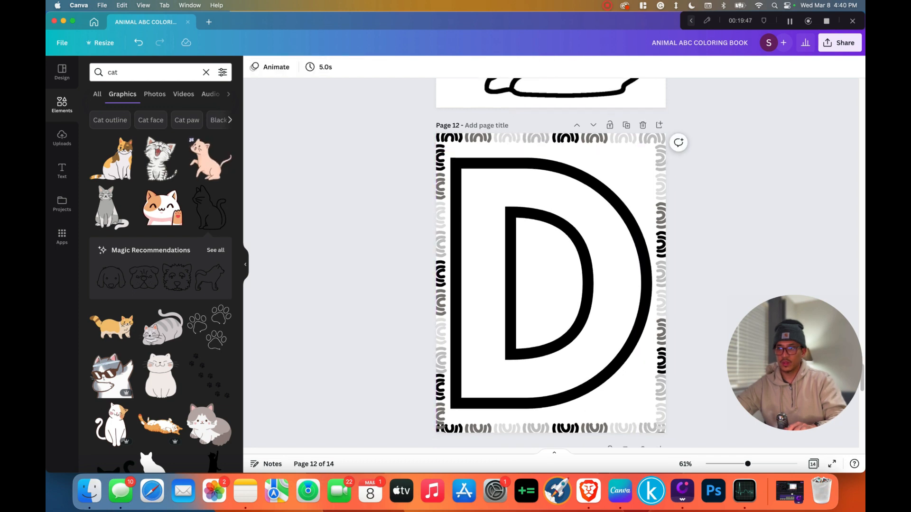
# Replace the lowercase b on page 13 with d and adjust its size and position inside the border.
pyautogui.scroll(-7, 550, 284)
pyautogui.doubleClick(551, 284)
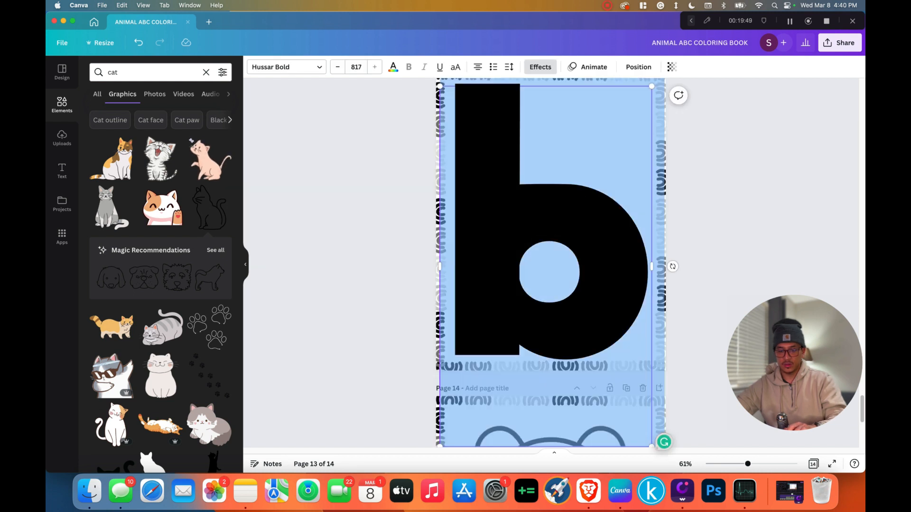
pyautogui.write('d')
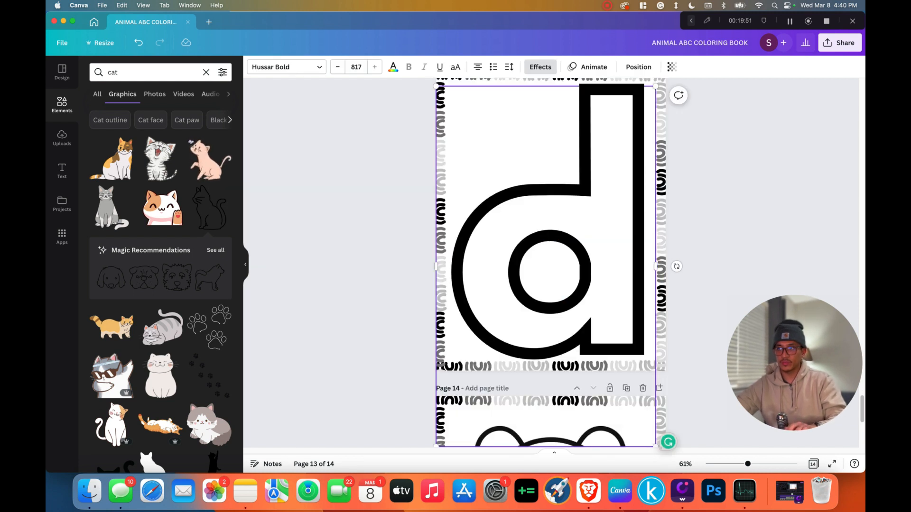
pyautogui.moveTo(656, 85); pyautogui.dragTo(655, 88)
pyautogui.click(688, 109)
pyautogui.moveTo(611, 228); pyautogui.dragTo(613, 226)
pyautogui.click(721, 219)
# Delete the teddy bear drawing from page 14, keeping the patterned border.
pyautogui.scroll(-5, 722, 219)
pyautogui.click(477, 236)
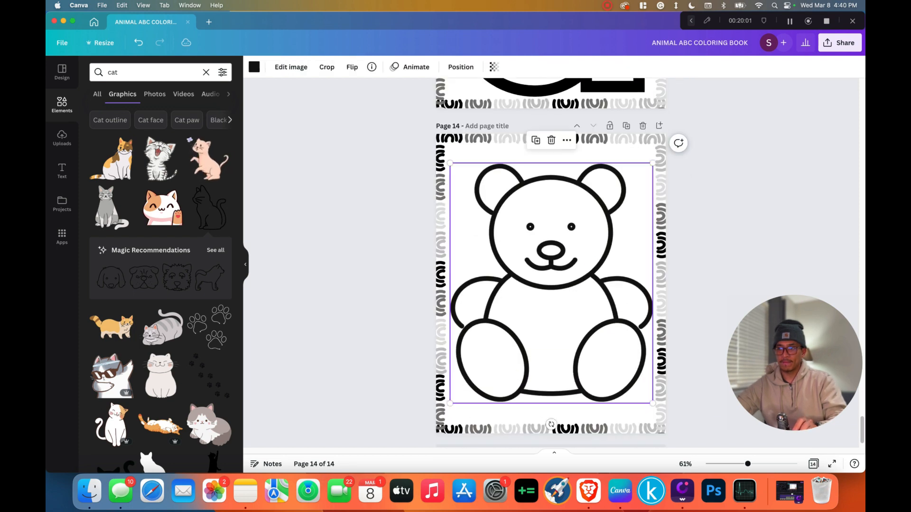
pyautogui.doubleClick(477, 236)
pyautogui.press('Escape')
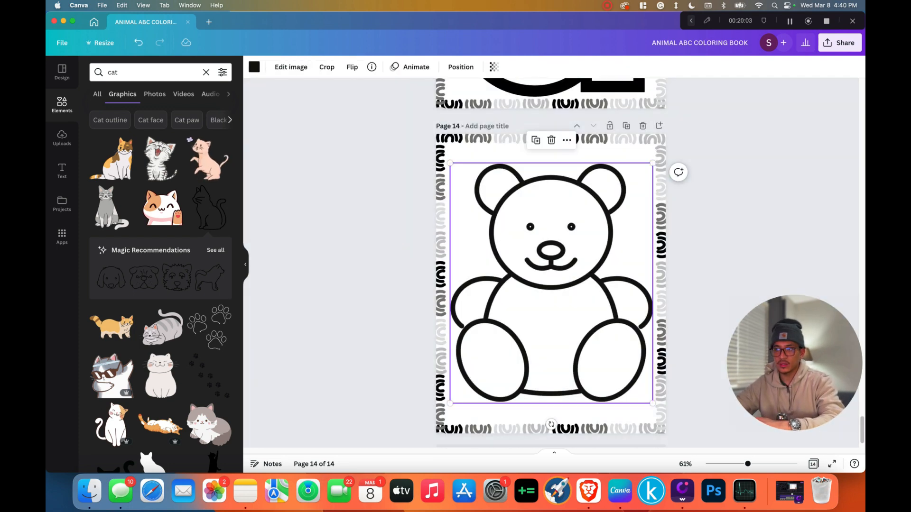
pyautogui.press('BackSpace')
# Search the graphics for "duck" and add the outlined standing duck to page 14.
pyautogui.doubleClick(112, 72)
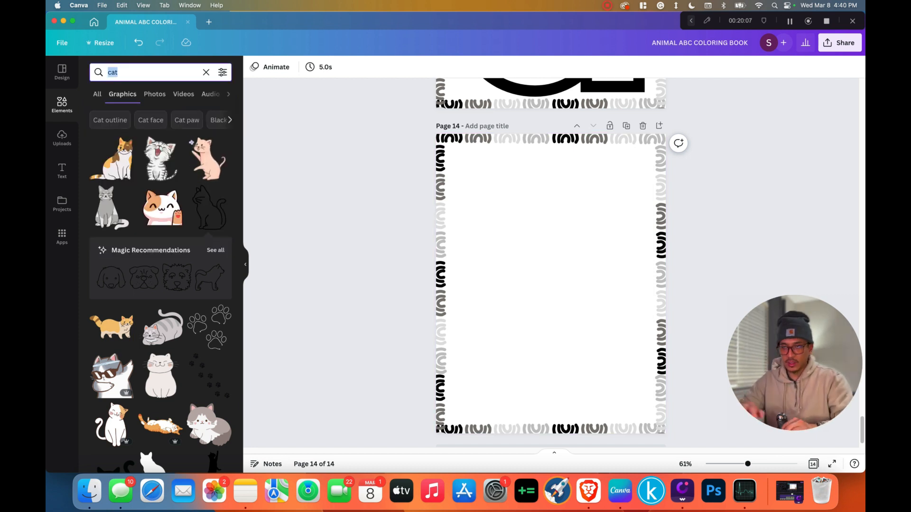
pyautogui.write('duck')
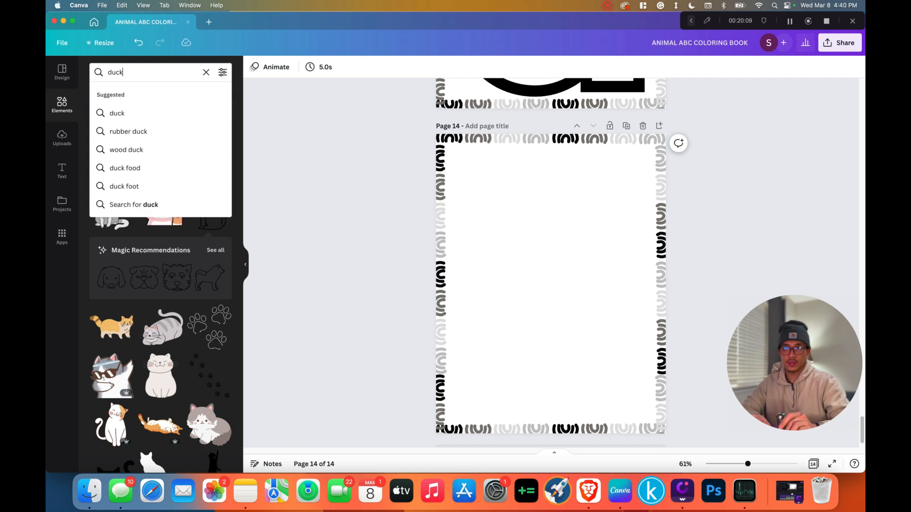
pyautogui.press('Return')
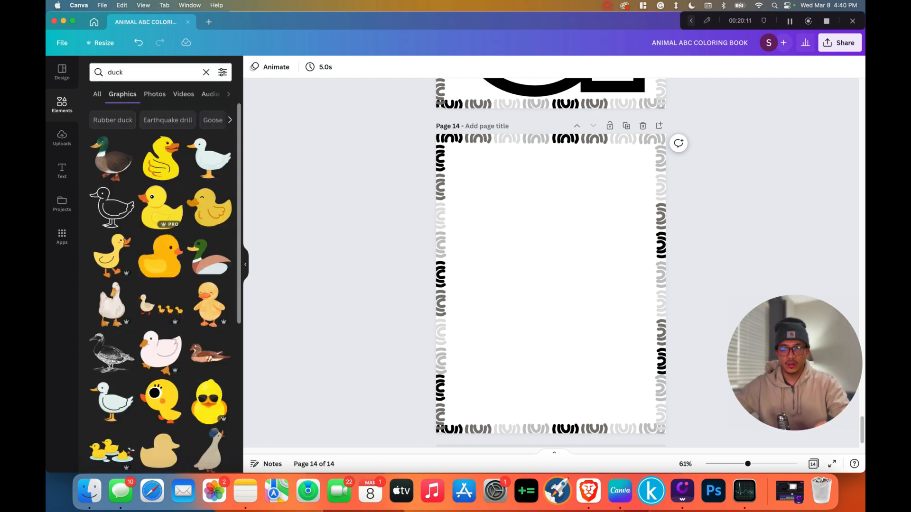
pyautogui.click(111, 207)
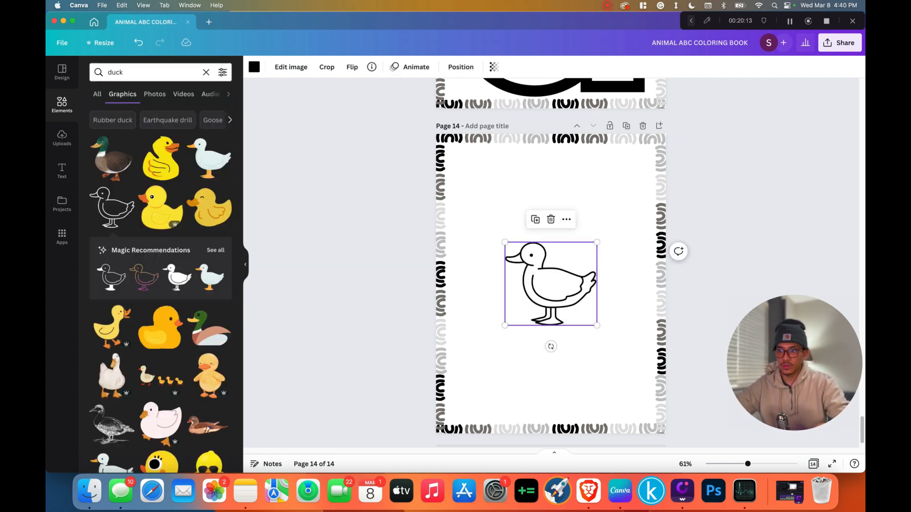
# Enlarge the duck drawing on page 14 so it spans the width between the side borders.
pyautogui.moveTo(505, 326); pyautogui.dragTo(447, 378)
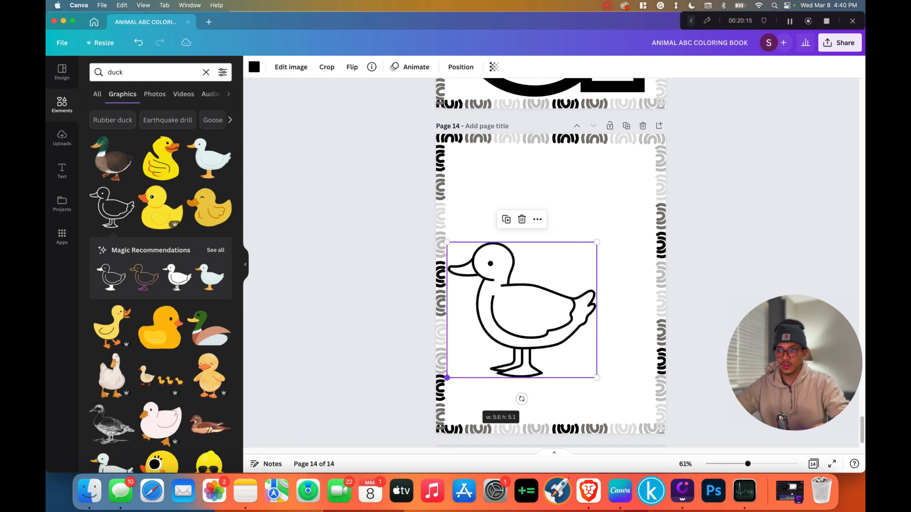
pyautogui.moveTo(597, 242); pyautogui.dragTo(655, 190)
pyautogui.press('Escape')
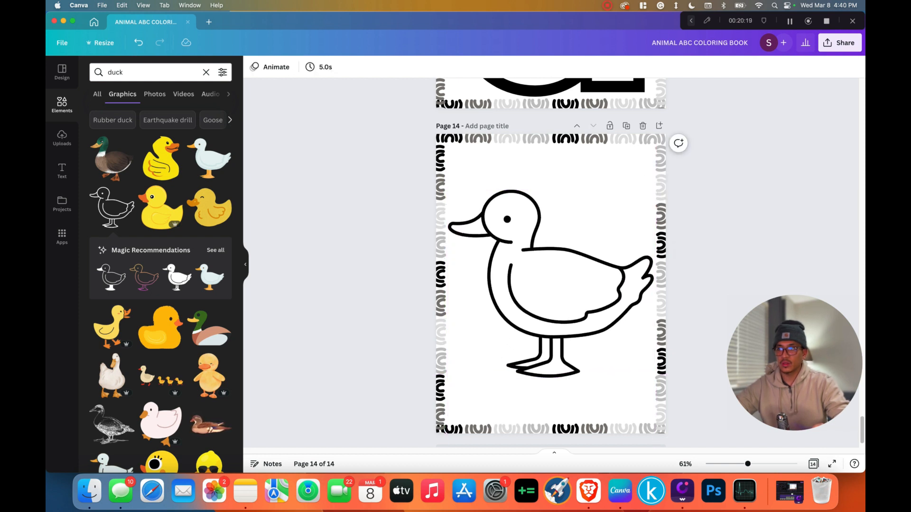
pyautogui.scroll(-1, 550, 261)
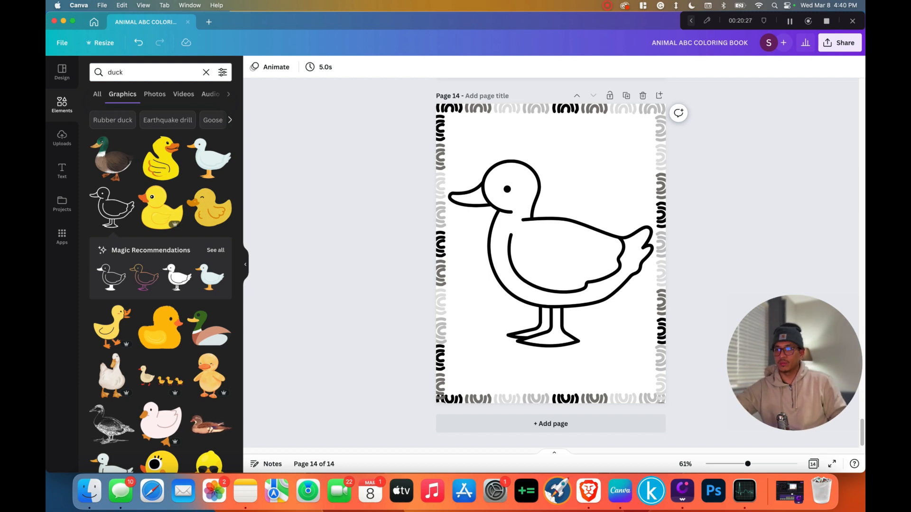
# Show all pages in a grid and set up the download as PDF Print with the RGB (best for digital use) color profile.
pyautogui.click(813, 464)
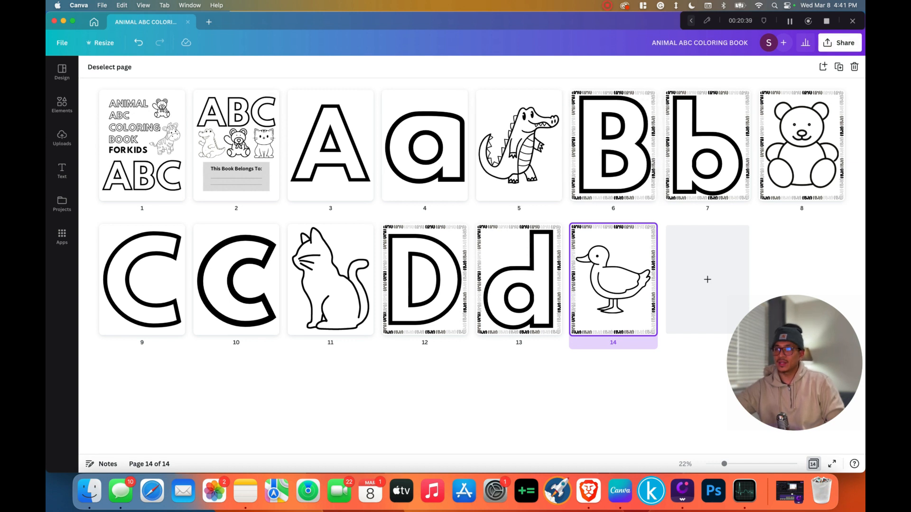
pyautogui.click(840, 42)
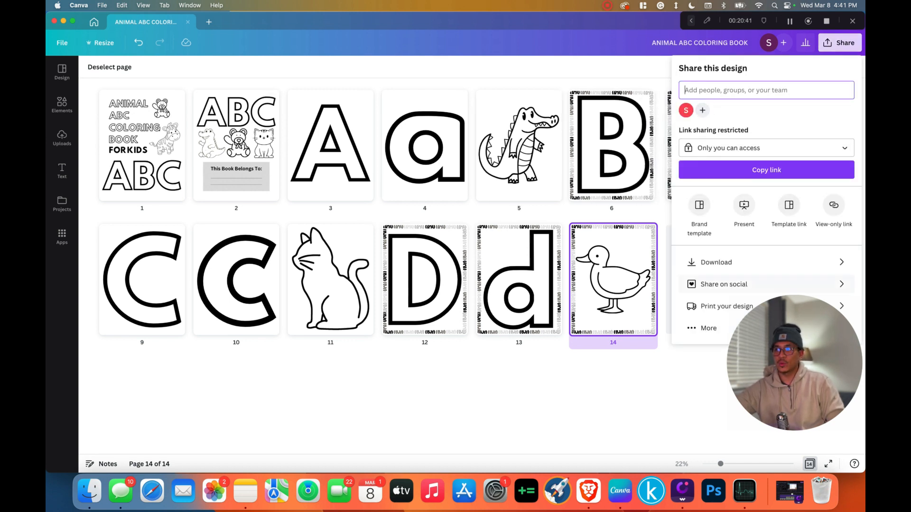
pyautogui.click(721, 262)
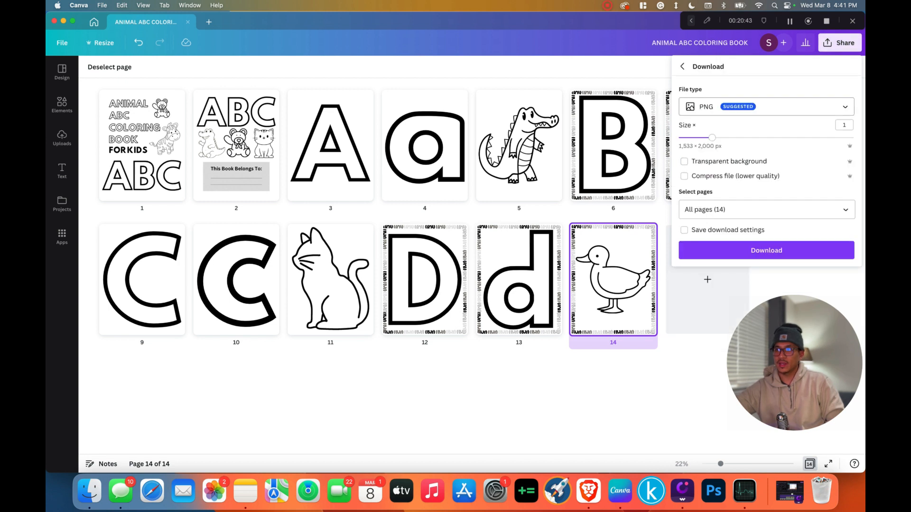
pyautogui.click(766, 106)
pyautogui.click(722, 216)
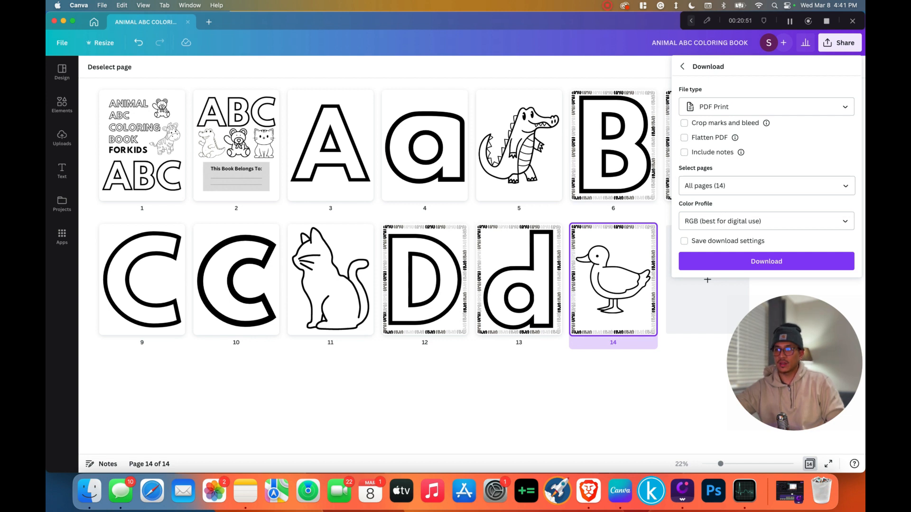
pyautogui.click(766, 221)
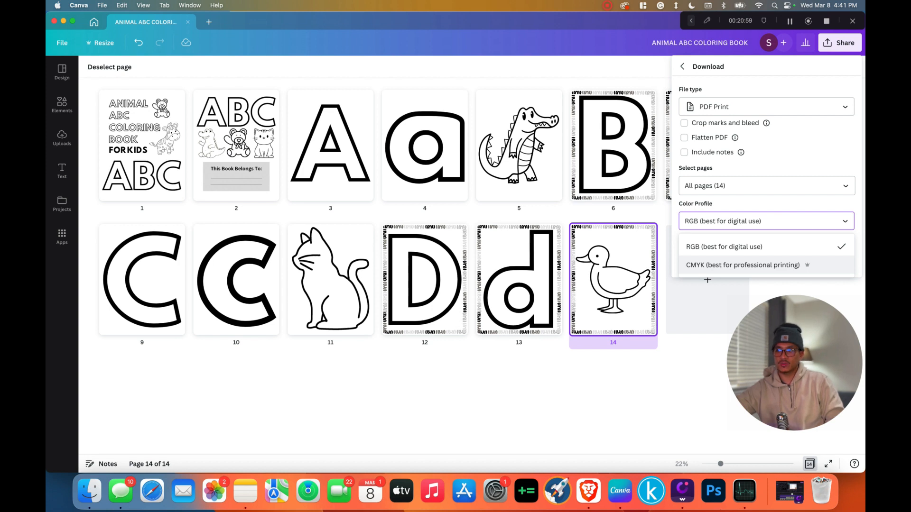
pyautogui.click(723, 247)
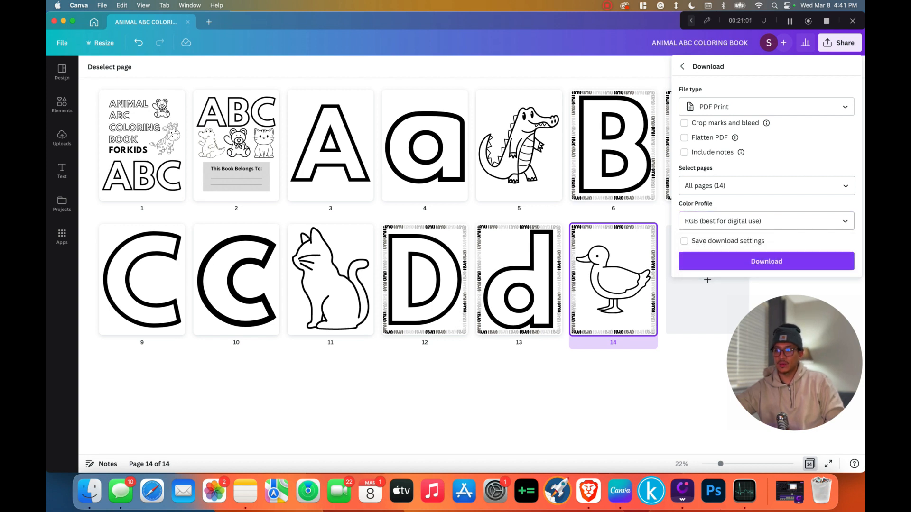